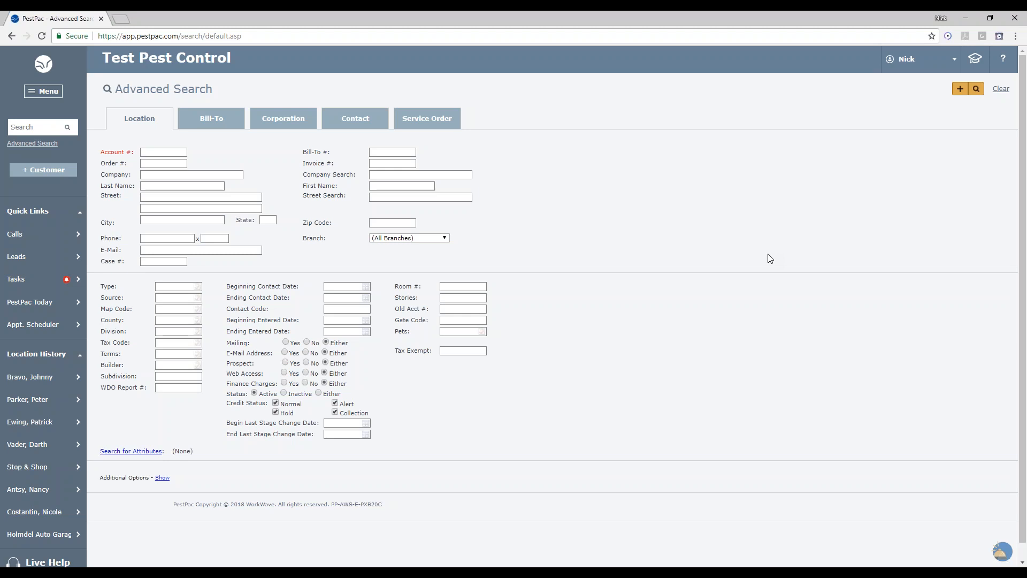
- Open Company Setup from the settings menu
{"action": "left_click", "coordinate": [49, 91]}
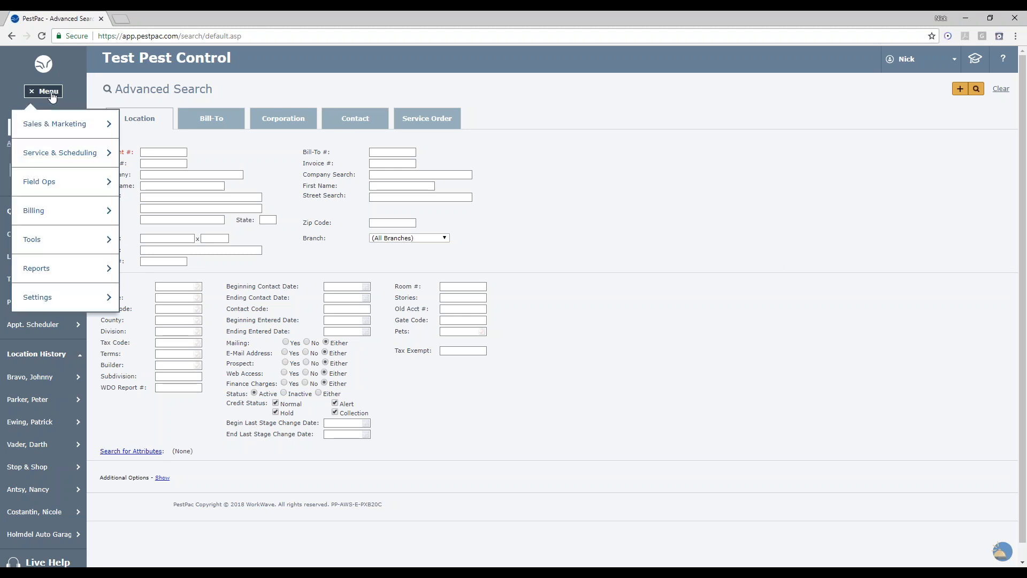
{"action": "mouse_move", "coordinate": [53, 222]}
{"action": "mouse_move", "coordinate": [64, 293]}
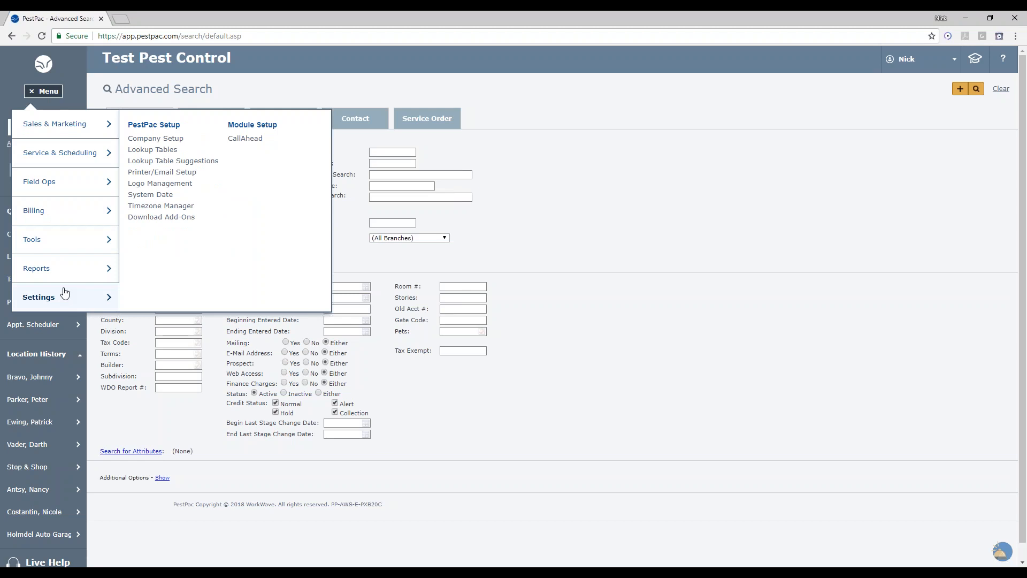
{"action": "left_click", "coordinate": [155, 138]}
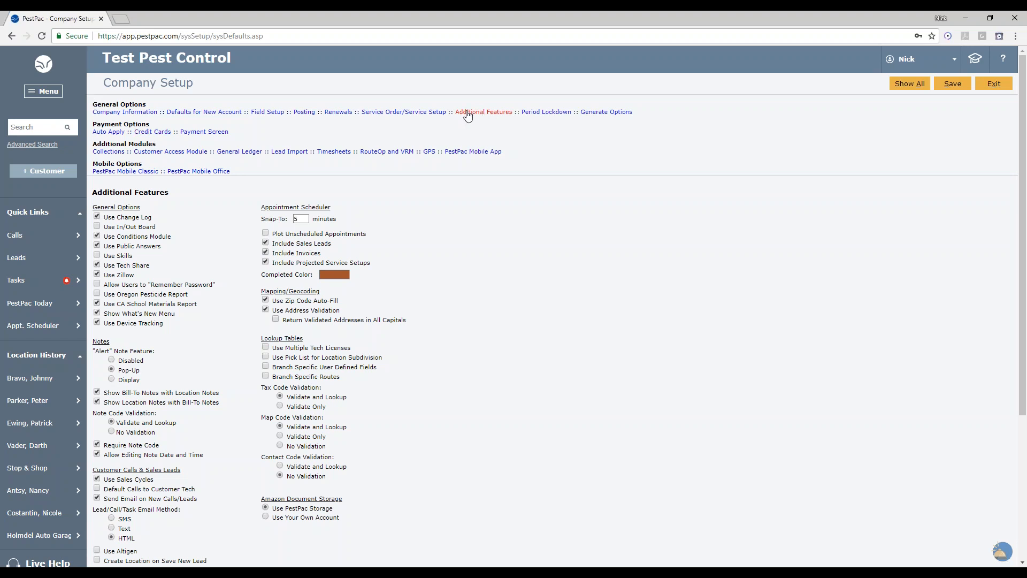
- Examine the Additional Features general options, including Use Conditions Module and Use Device Tracking, and the Additional Modules list
{"action": "scroll", "coordinate": [511, 290], "scroll_direction": "down", "scroll_amount": 1}
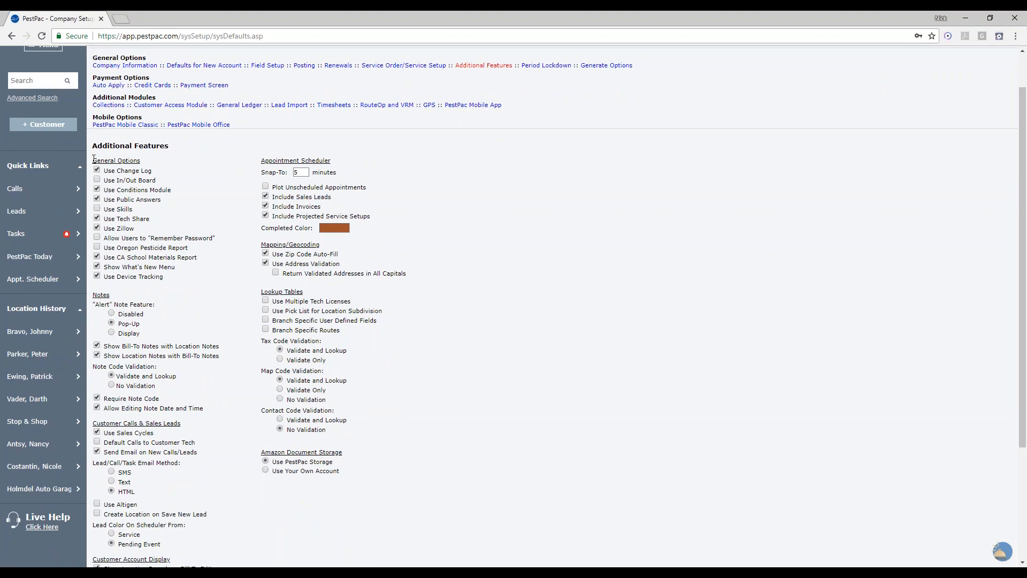
{"action": "left_click_drag", "start_coordinate": [94, 158], "coordinate": [150, 163]}
{"action": "left_click", "coordinate": [105, 190]}
{"action": "left_click_drag", "start_coordinate": [105, 190], "coordinate": [185, 193]}
{"action": "left_click", "coordinate": [105, 277]}
{"action": "left_click_drag", "start_coordinate": [105, 277], "coordinate": [174, 276]}
{"action": "scroll", "coordinate": [695, 324], "scroll_direction": "up", "scroll_amount": 1}
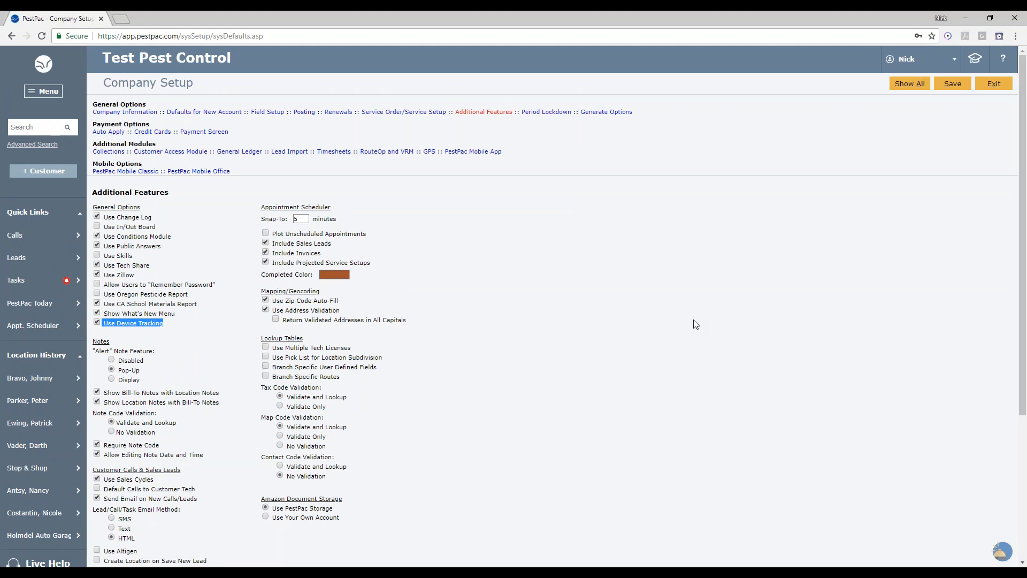
{"action": "left_click", "coordinate": [95, 144]}
{"action": "left_click_drag", "start_coordinate": [95, 144], "coordinate": [156, 144]}
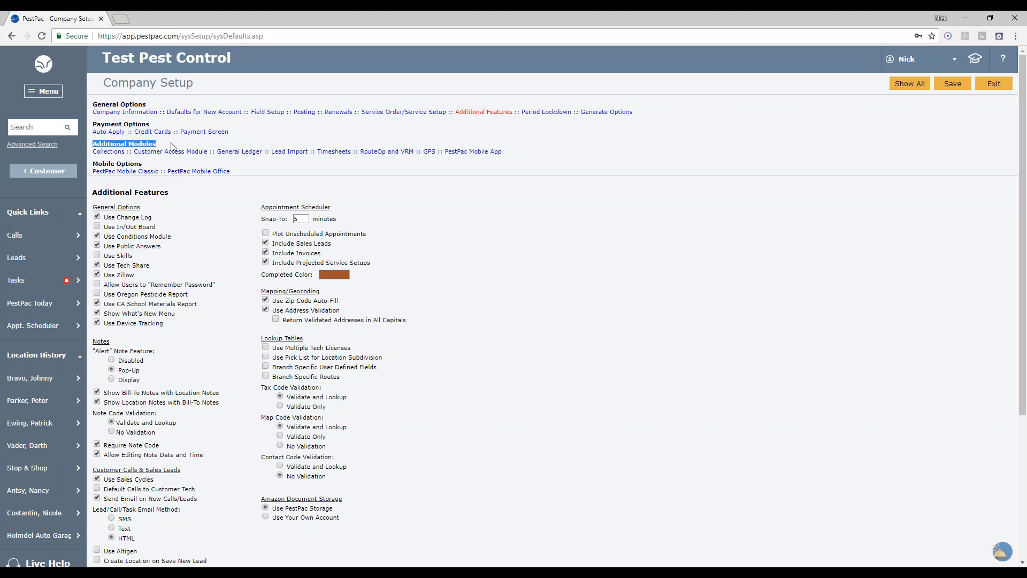
- Open the PestPac Mobile App settings, keep Use PestPac Mobile App enabled, and save the company setup
{"action": "left_click", "coordinate": [477, 152]}
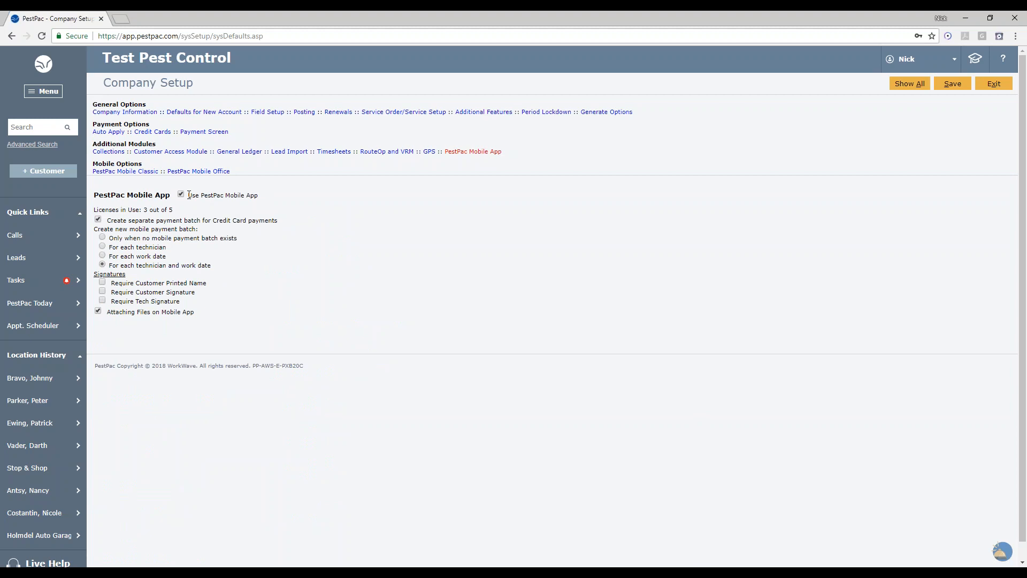
{"action": "left_click_drag", "start_coordinate": [189, 195], "coordinate": [268, 200]}
{"action": "left_click", "coordinate": [270, 201]}
{"action": "left_click", "coordinate": [950, 86]}
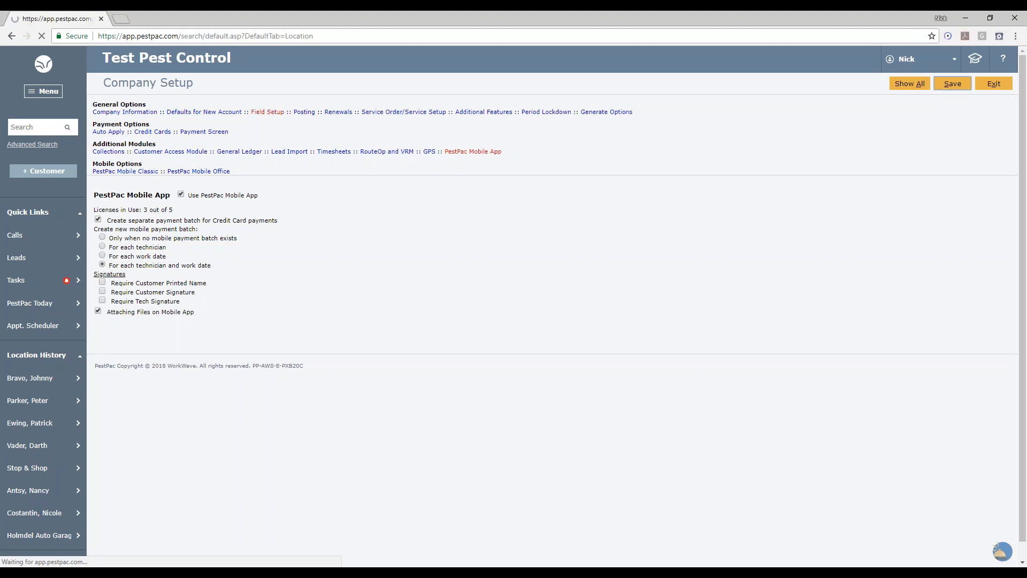
- Open the Access Templates lookup table and edit the Tech access template
{"action": "left_click", "coordinate": [50, 94]}
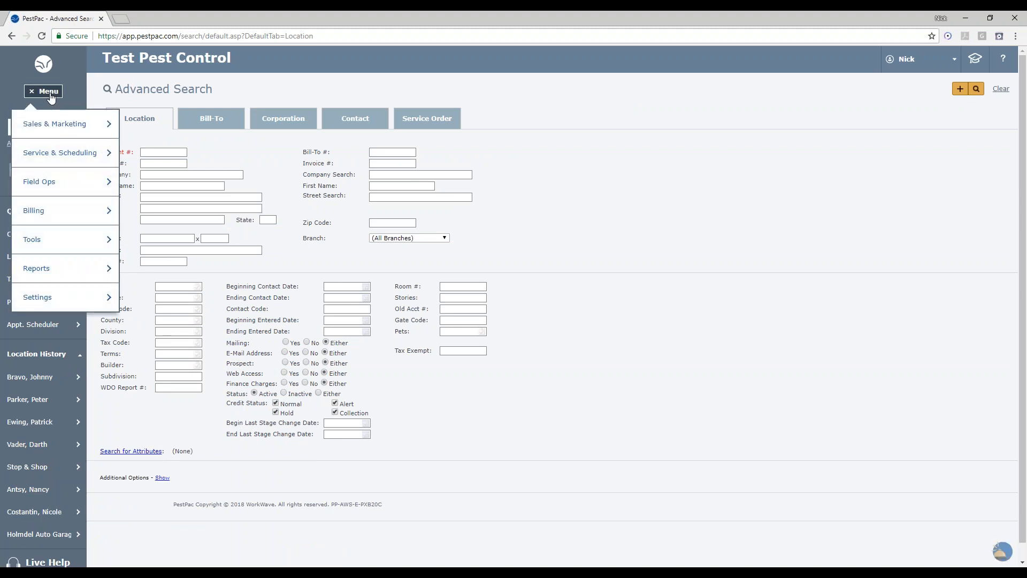
{"action": "mouse_move", "coordinate": [71, 295]}
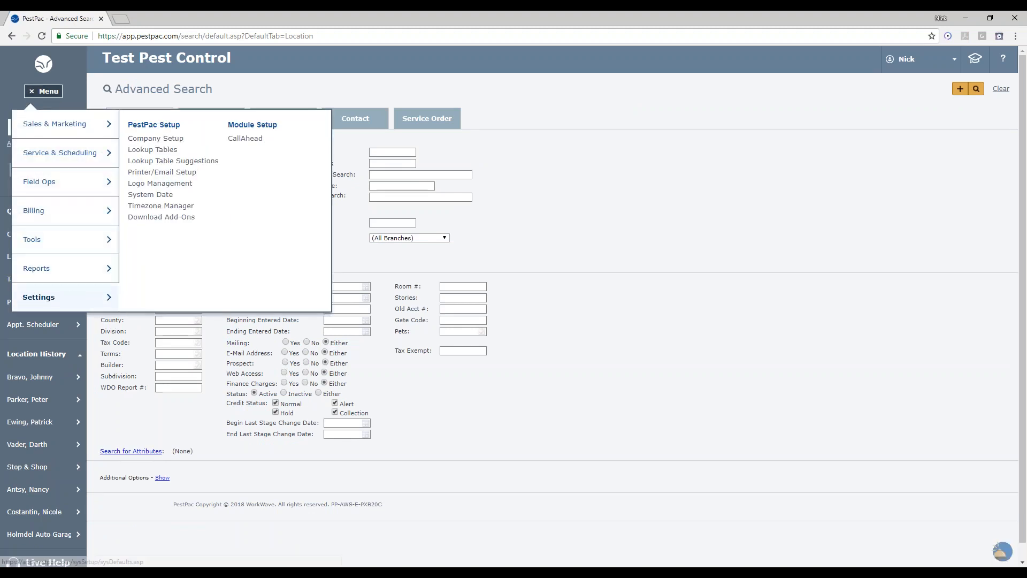
{"action": "left_click", "coordinate": [166, 151]}
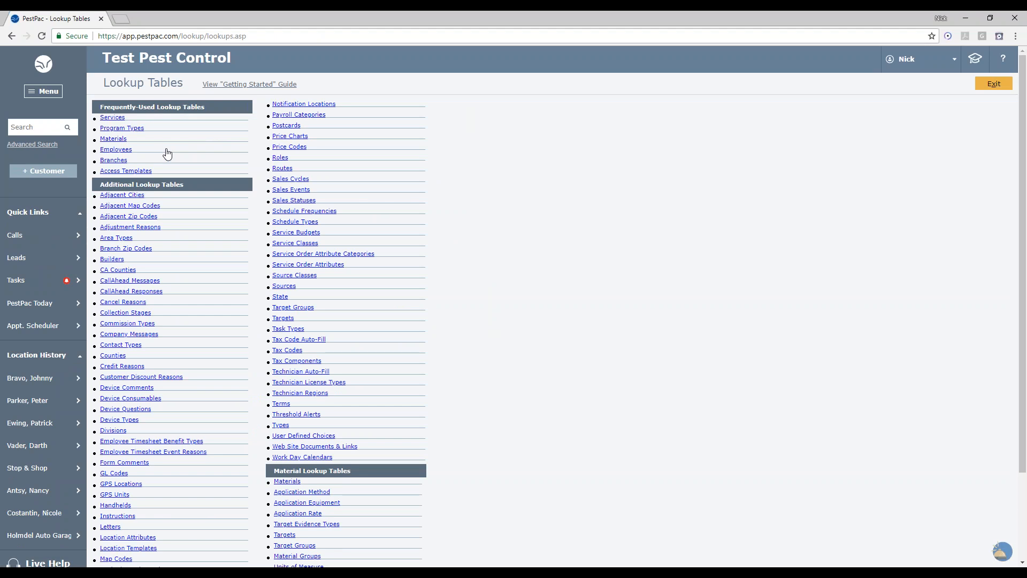
{"action": "left_click", "coordinate": [138, 172]}
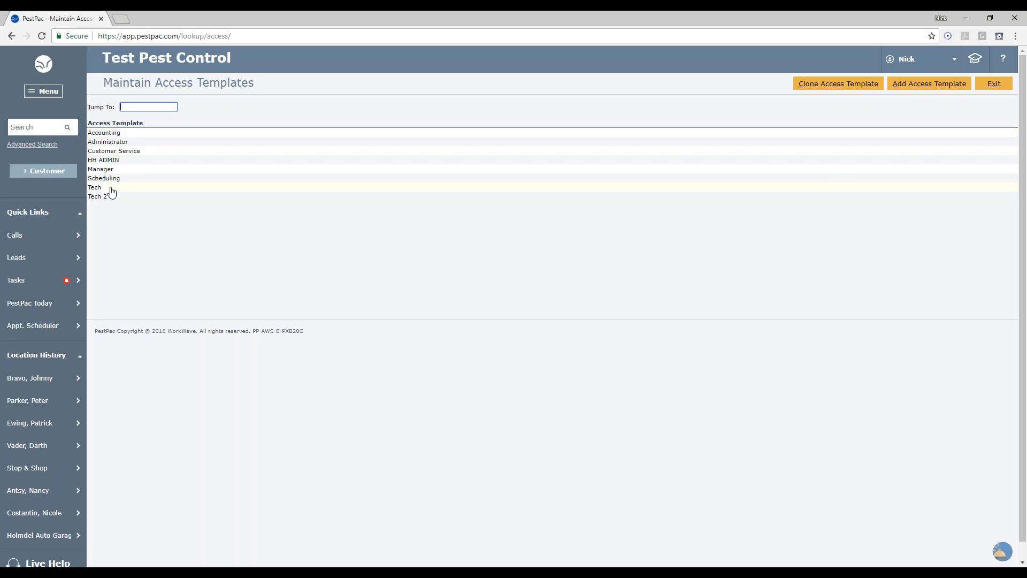
{"action": "left_click", "coordinate": [119, 188]}
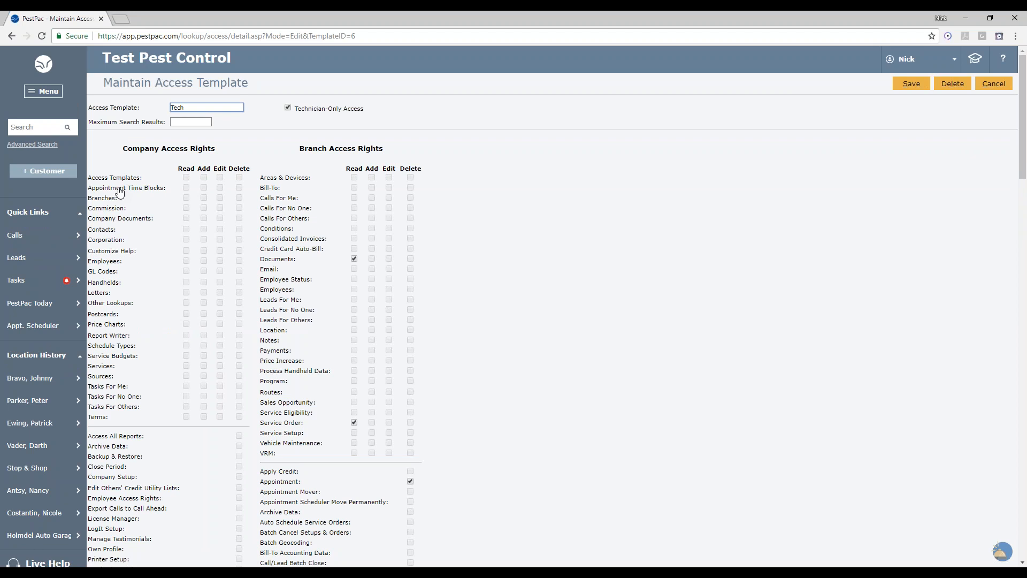
- Examine the PestPac Mobile App Options and PestPac Mobile App Advanced Options permissions in the Tech template
{"action": "scroll", "coordinate": [221, 406], "scroll_direction": "down", "scroll_amount": 5}
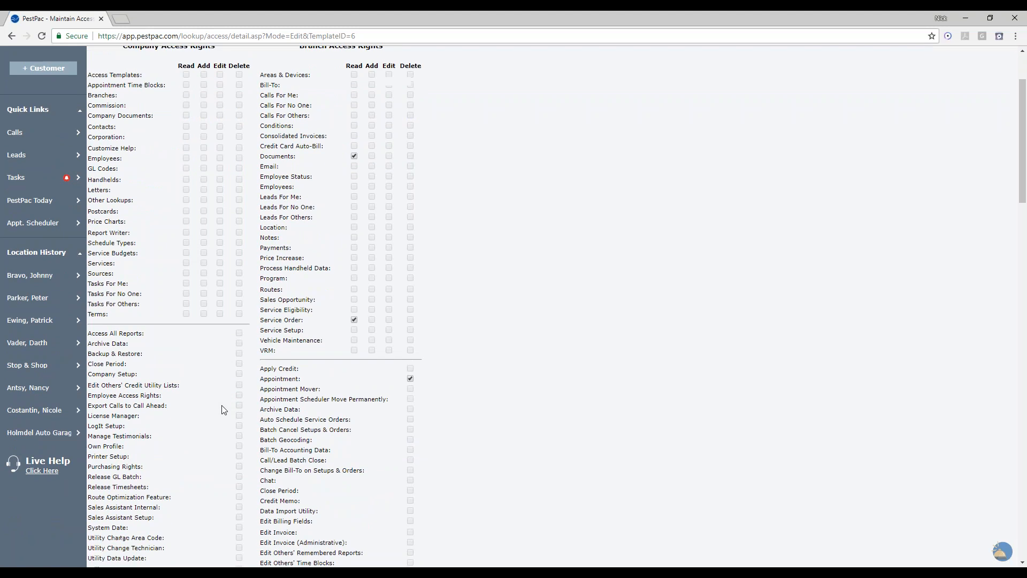
{"action": "scroll", "coordinate": [224, 410], "scroll_direction": "down", "scroll_amount": 13}
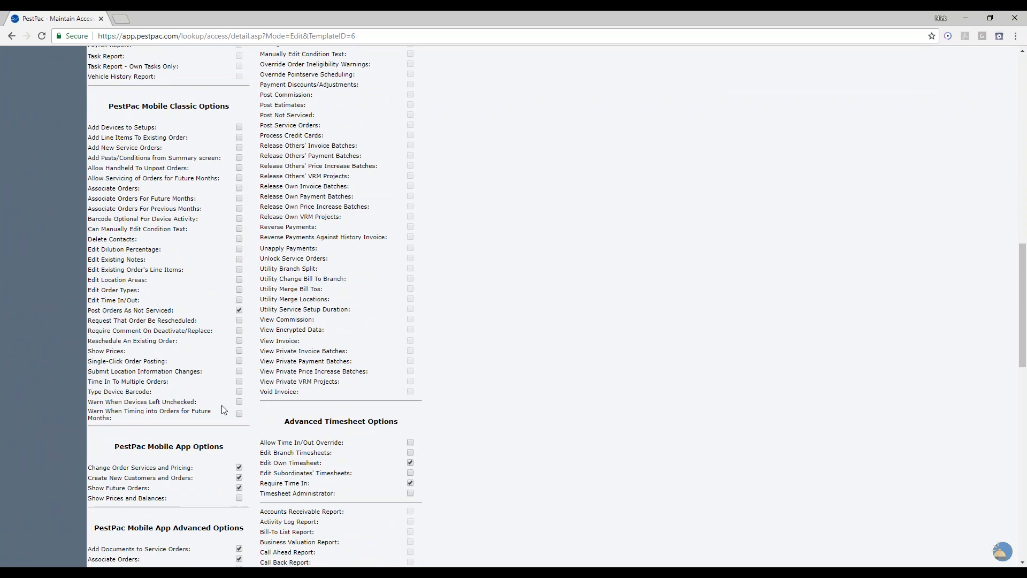
{"action": "scroll", "coordinate": [225, 409], "scroll_direction": "down", "scroll_amount": 1}
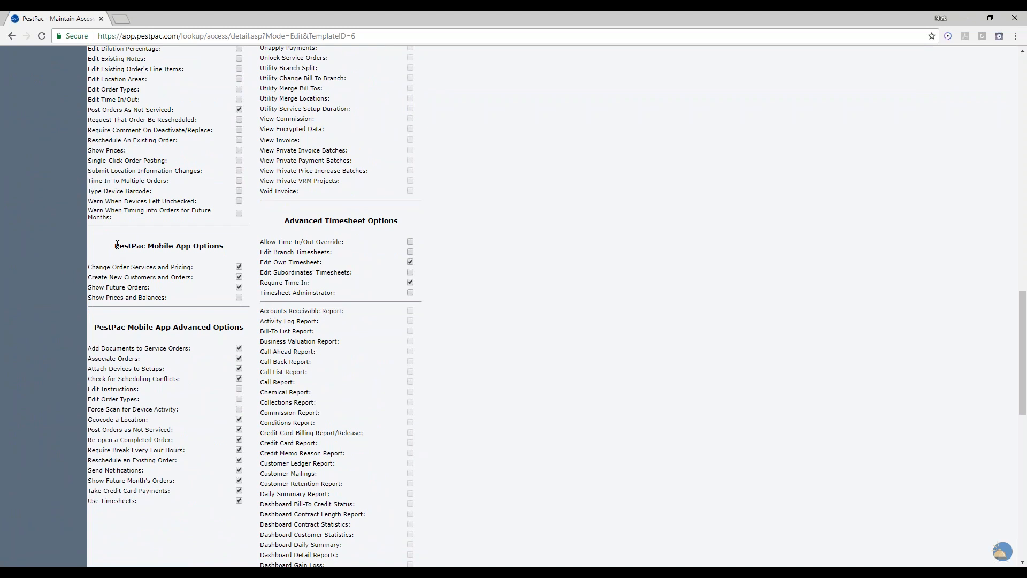
{"action": "left_click_drag", "start_coordinate": [115, 245], "coordinate": [234, 249]}
{"action": "left_click_drag", "start_coordinate": [95, 331], "coordinate": [252, 325]}
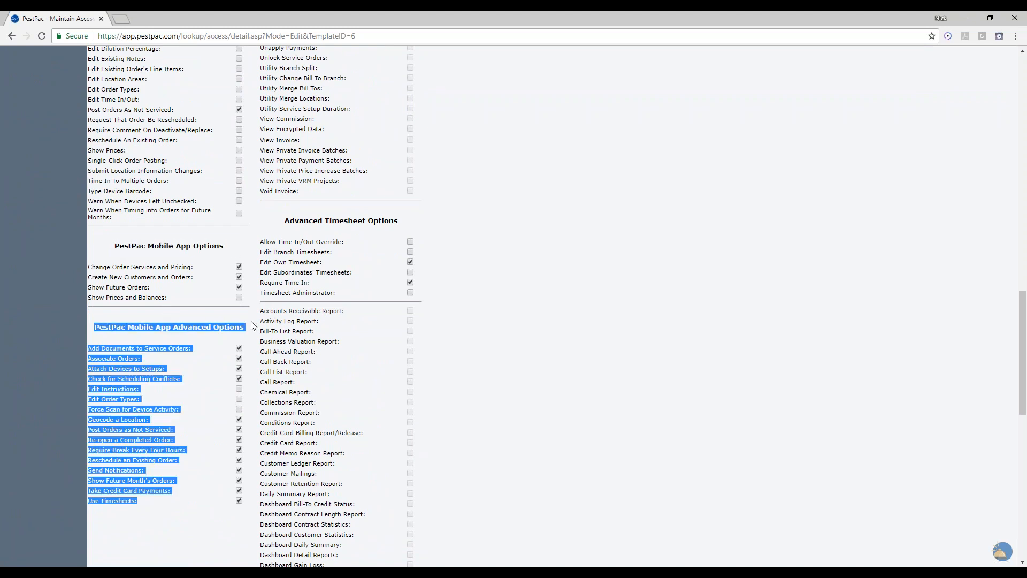
{"action": "left_click", "coordinate": [239, 323]}
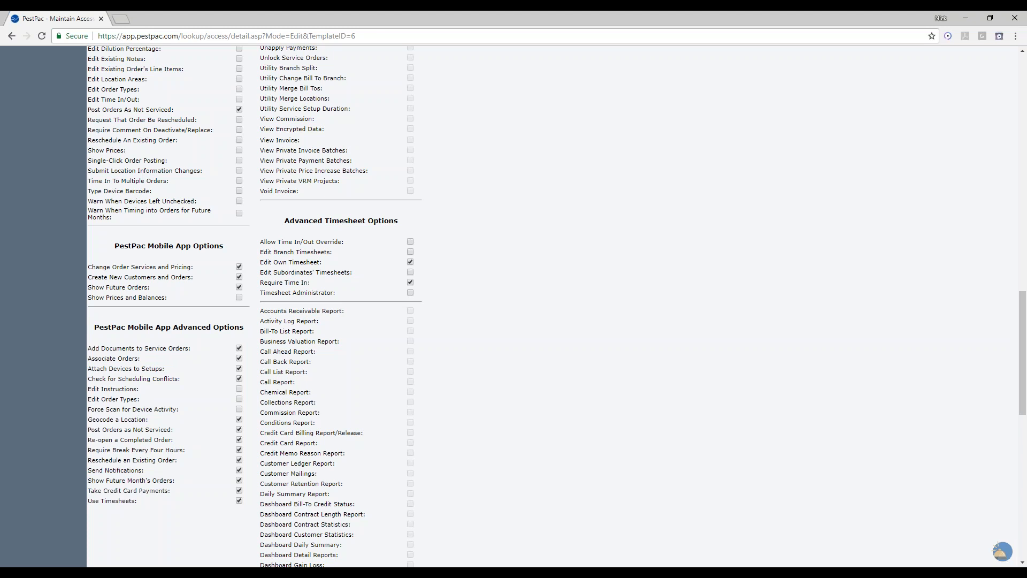
- Enable Force Scan for Device Activity in the Tech template's mobile app advanced options and save the template
{"action": "scroll", "coordinate": [154, 397], "scroll_direction": "down", "scroll_amount": 1}
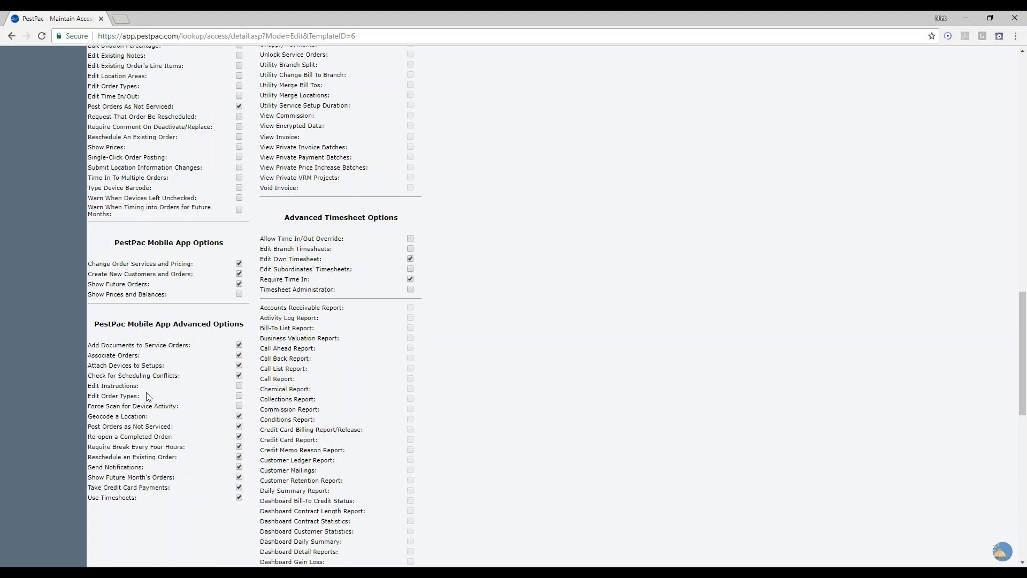
{"action": "left_click_drag", "start_coordinate": [90, 365], "coordinate": [173, 366]}
{"action": "left_click", "coordinate": [174, 365]}
{"action": "left_click_drag", "start_coordinate": [171, 368], "coordinate": [89, 368]}
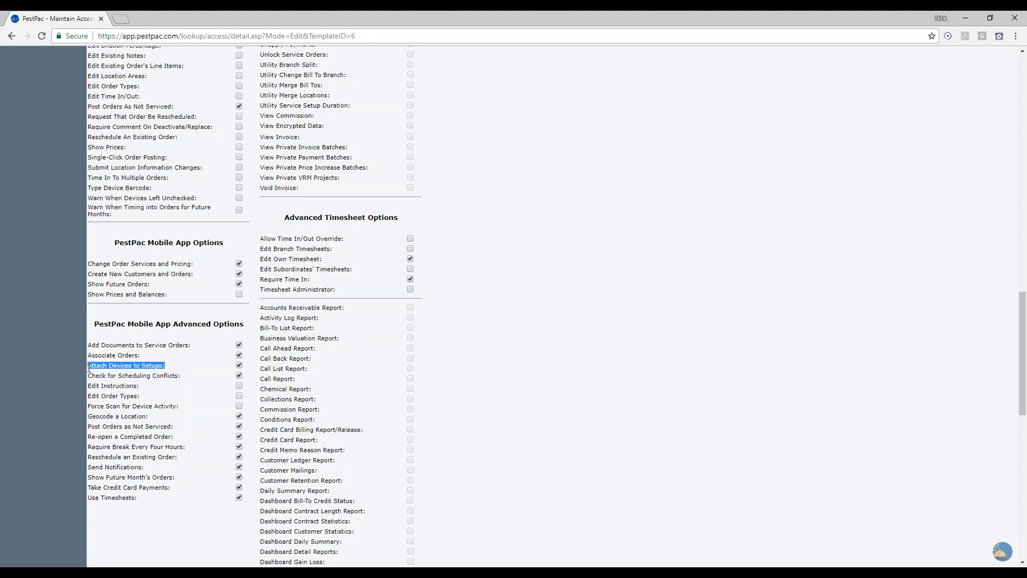
{"action": "scroll", "coordinate": [139, 415], "scroll_direction": "down", "scroll_amount": 1}
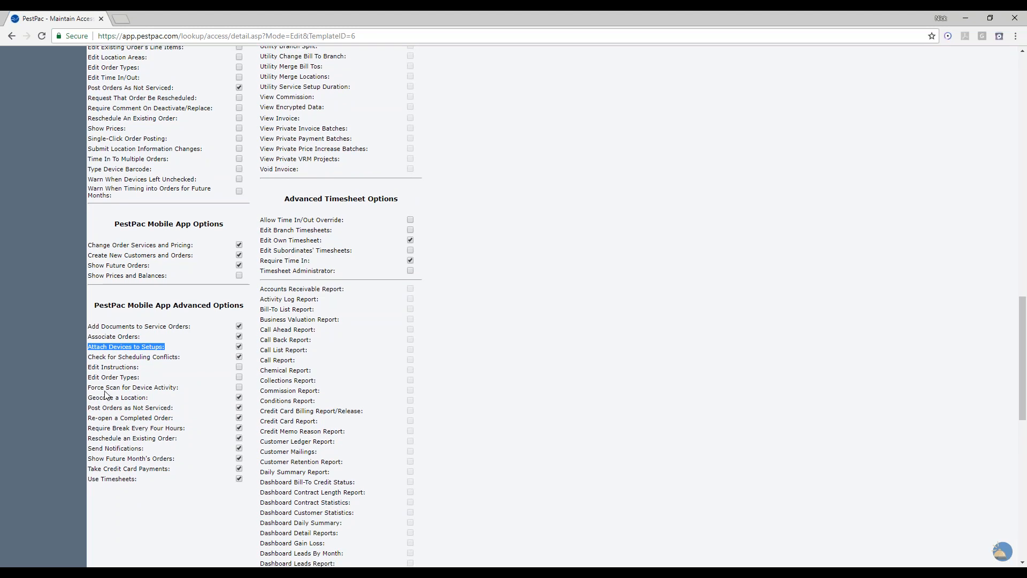
{"action": "left_click", "coordinate": [87, 389]}
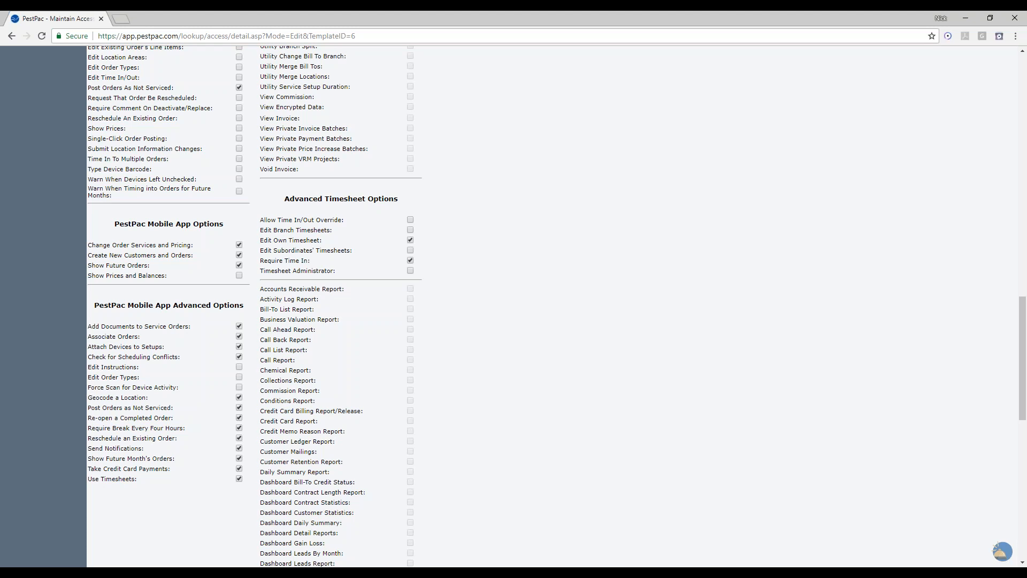
{"action": "left_click_drag", "start_coordinate": [89, 387], "coordinate": [188, 390]}
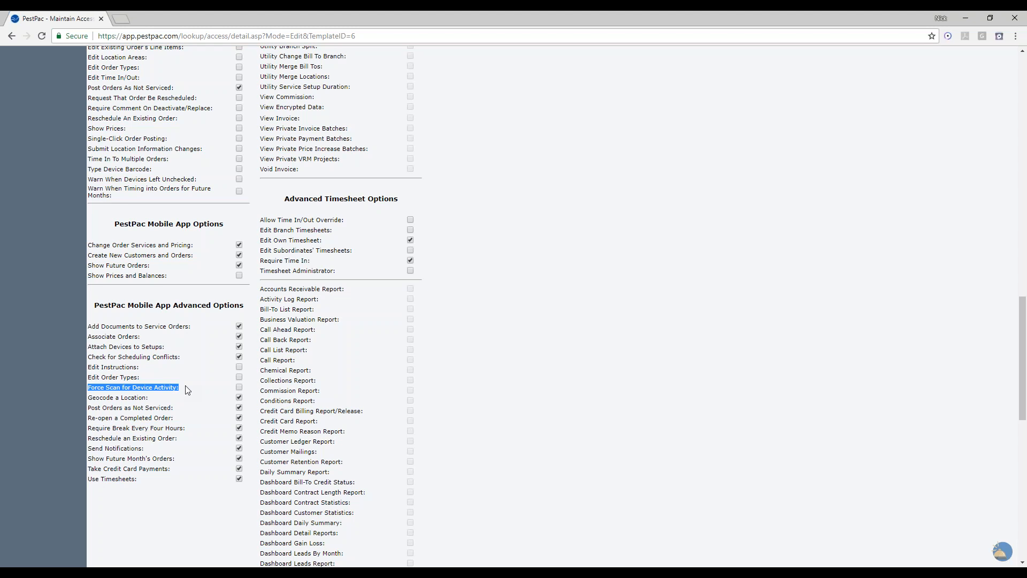
{"action": "left_click", "coordinate": [188, 390]}
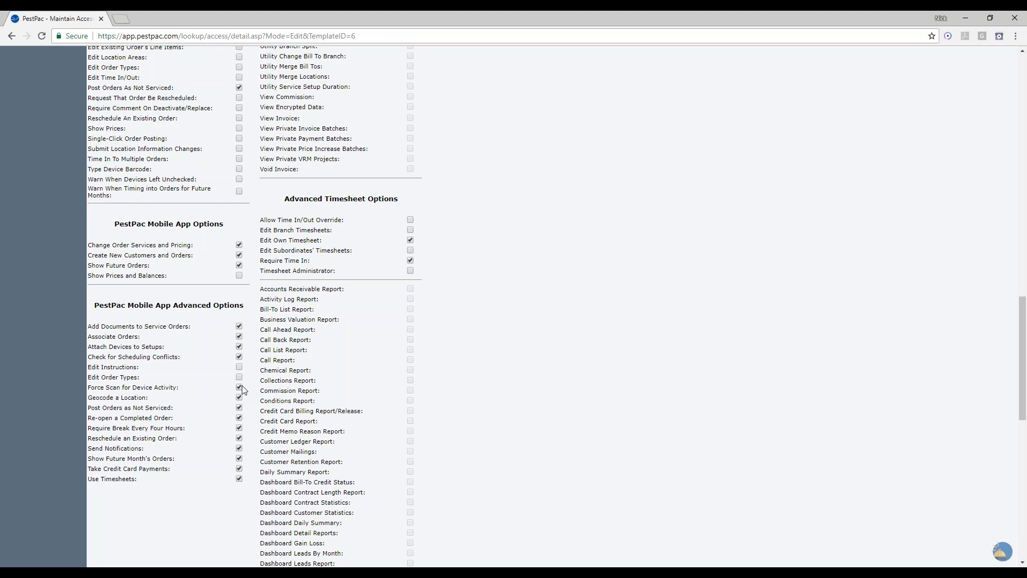
{"action": "left_click", "coordinate": [239, 388]}
{"action": "scroll", "coordinate": [786, 340], "scroll_direction": "up", "scroll_amount": 20}
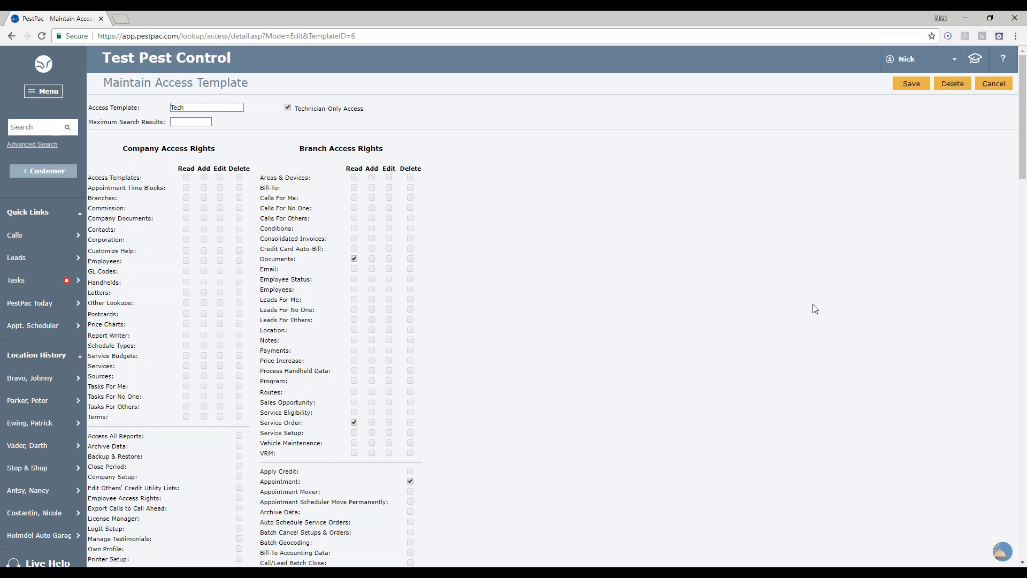
{"action": "left_click", "coordinate": [911, 92]}
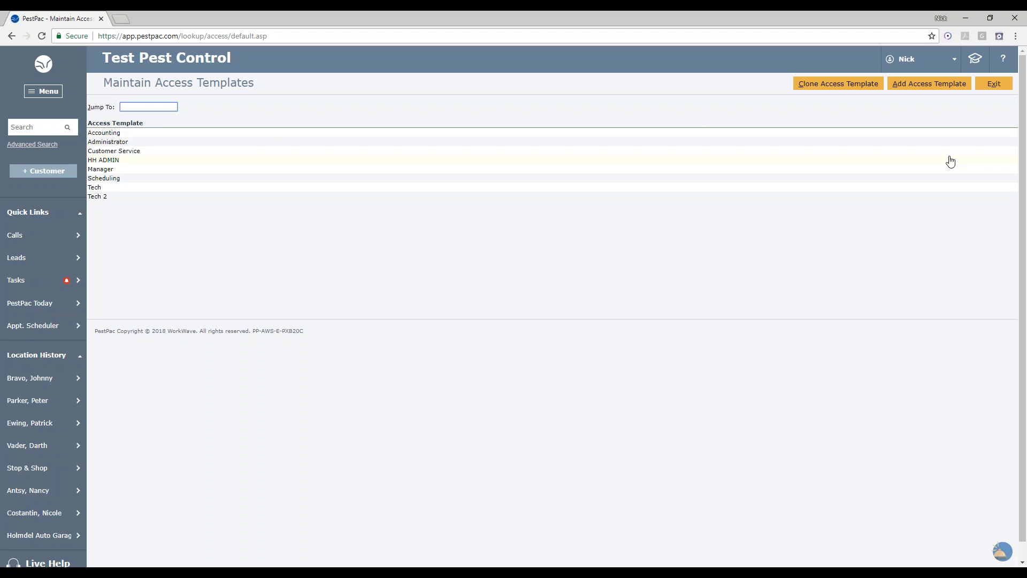
- Return to the lookup tables and open the Materials table
{"action": "left_click", "coordinate": [993, 84]}
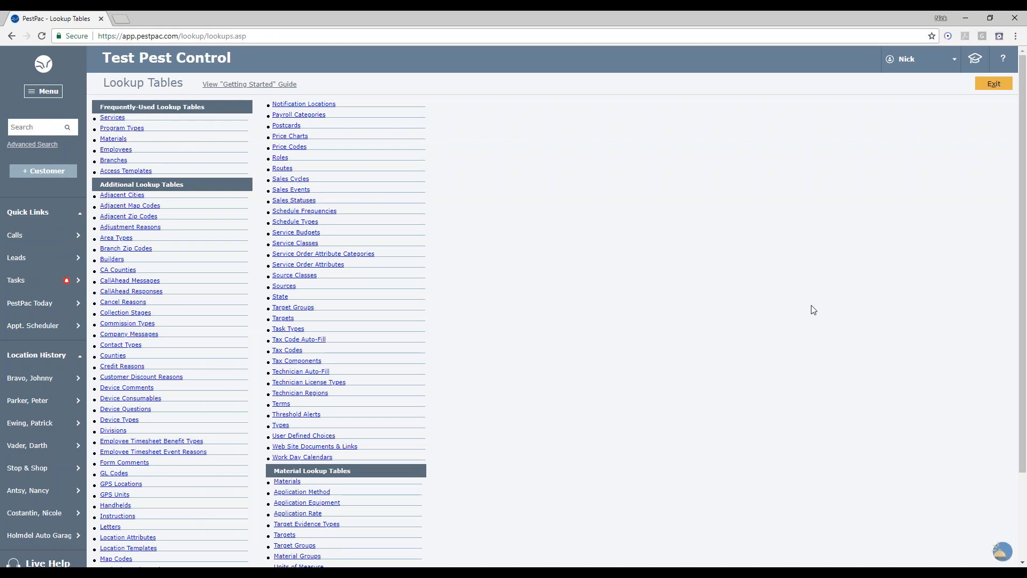
{"action": "scroll", "coordinate": [813, 309], "scroll_direction": "down", "scroll_amount": 2}
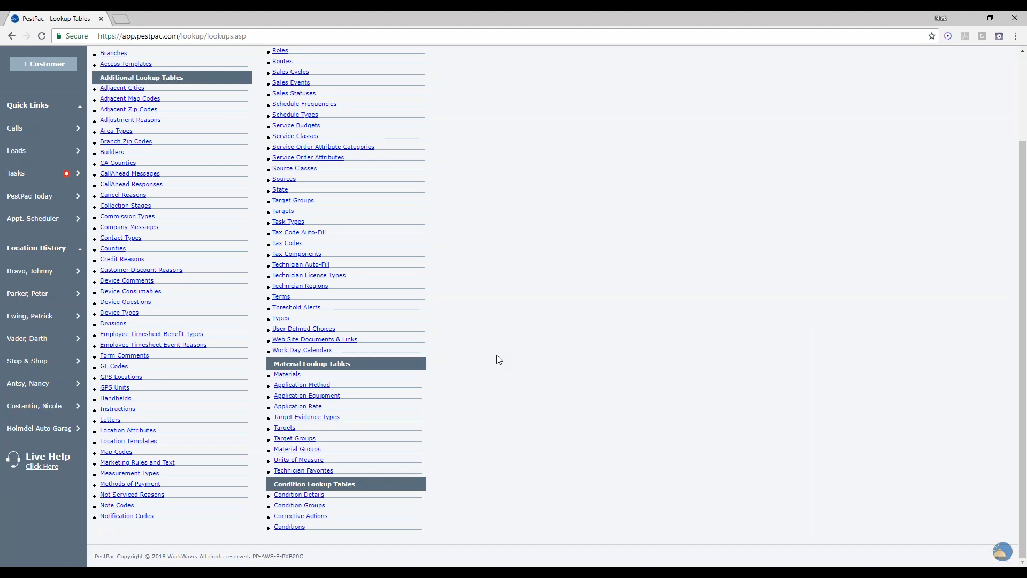
{"action": "left_click", "coordinate": [293, 375]}
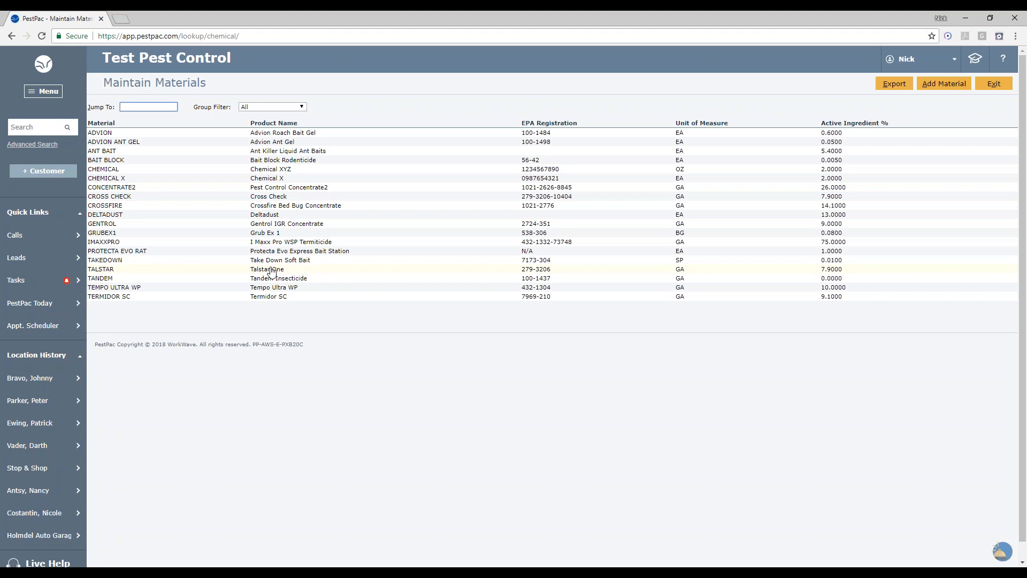
- Leave Materials, open the Material Groups lookup table, and exit back to the lookup tables
{"action": "left_click", "coordinate": [993, 85]}
{"action": "scroll", "coordinate": [535, 300], "scroll_direction": "down", "scroll_amount": 2}
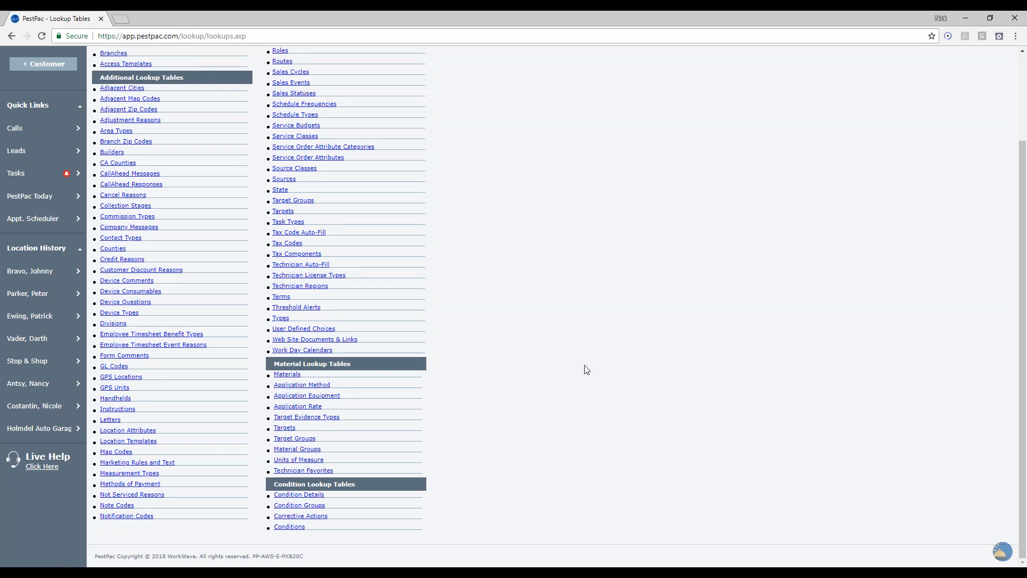
{"action": "left_click", "coordinate": [309, 450]}
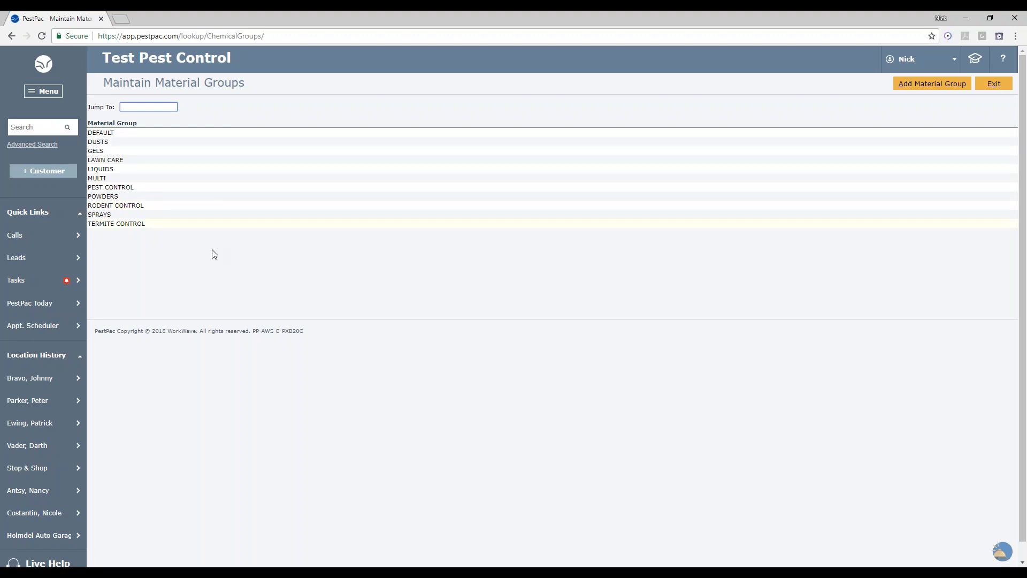
{"action": "left_click", "coordinate": [993, 84]}
- Open the Materials lookup table again
{"action": "scroll", "coordinate": [509, 401], "scroll_direction": "down", "scroll_amount": 2}
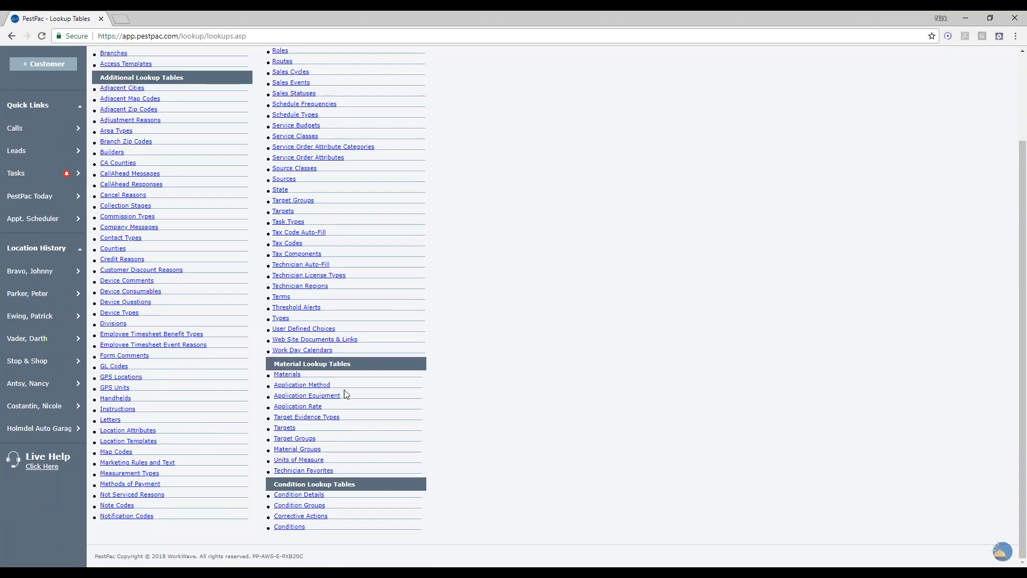
{"action": "left_click", "coordinate": [289, 375]}
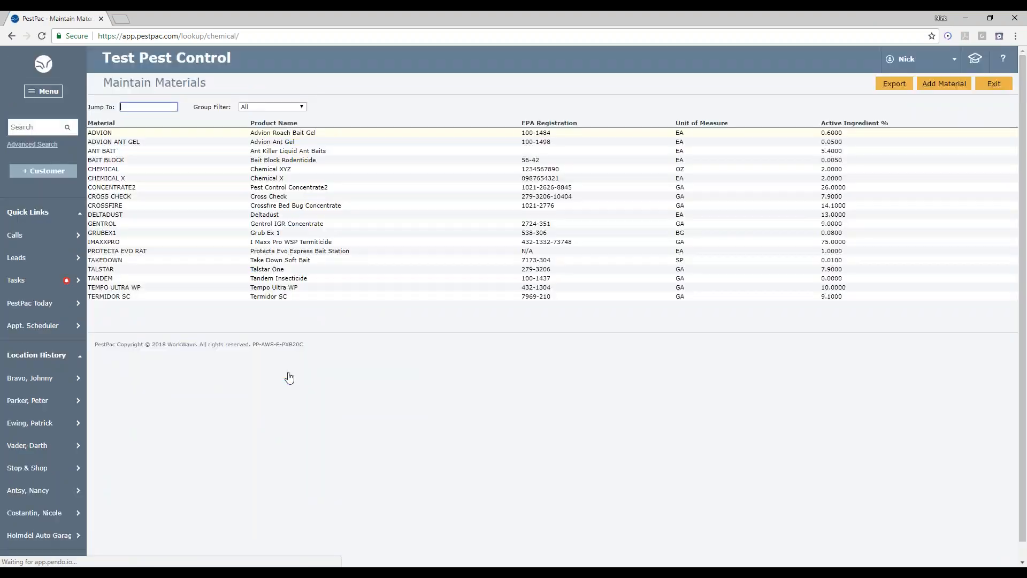
- Start a new material to review its Material Group options, then cancel without adding it
{"action": "left_click", "coordinate": [944, 83]}
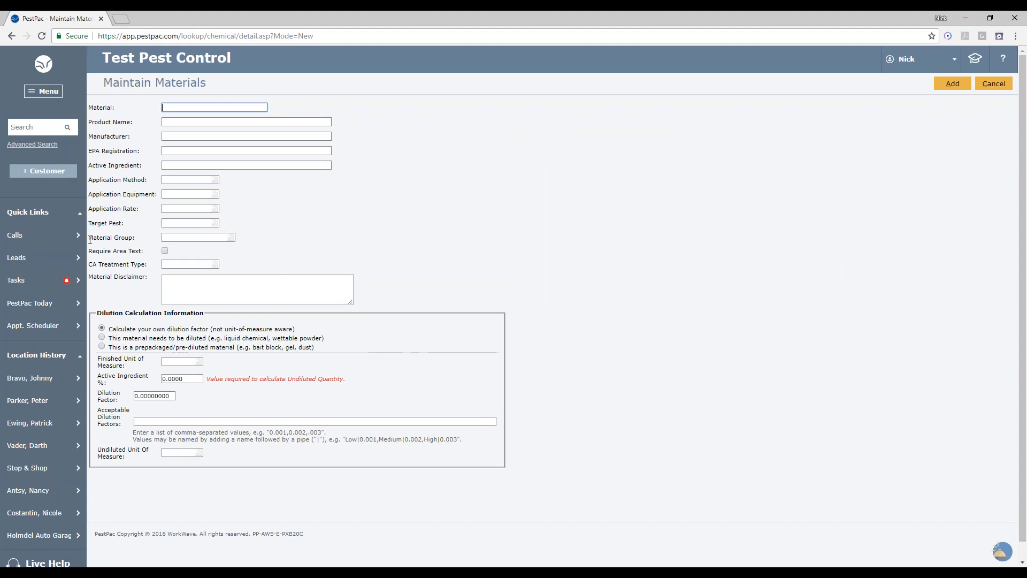
{"action": "left_click_drag", "start_coordinate": [90, 239], "coordinate": [156, 240]}
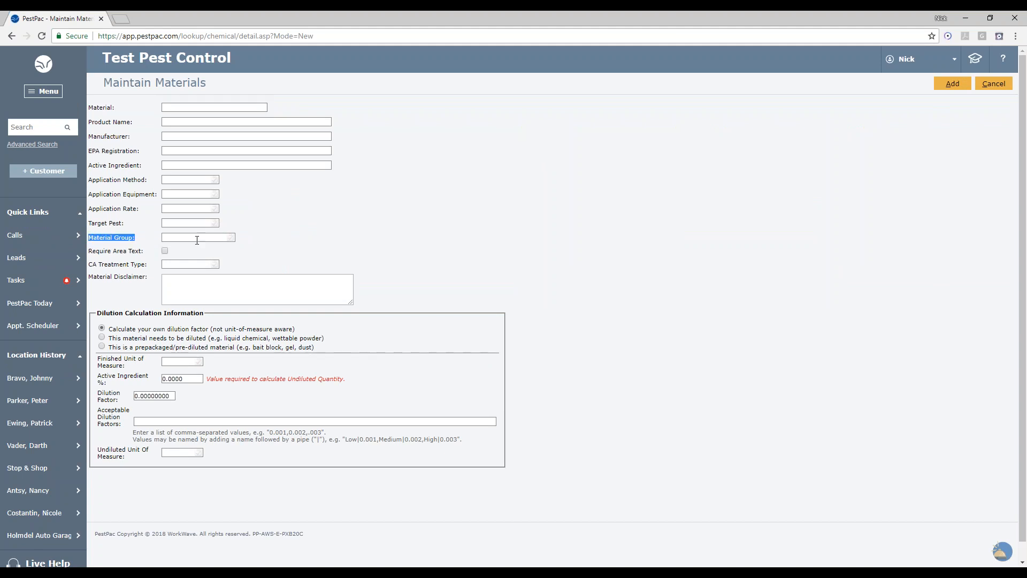
{"action": "left_click", "coordinate": [198, 241]}
{"action": "left_click", "coordinate": [199, 241]}
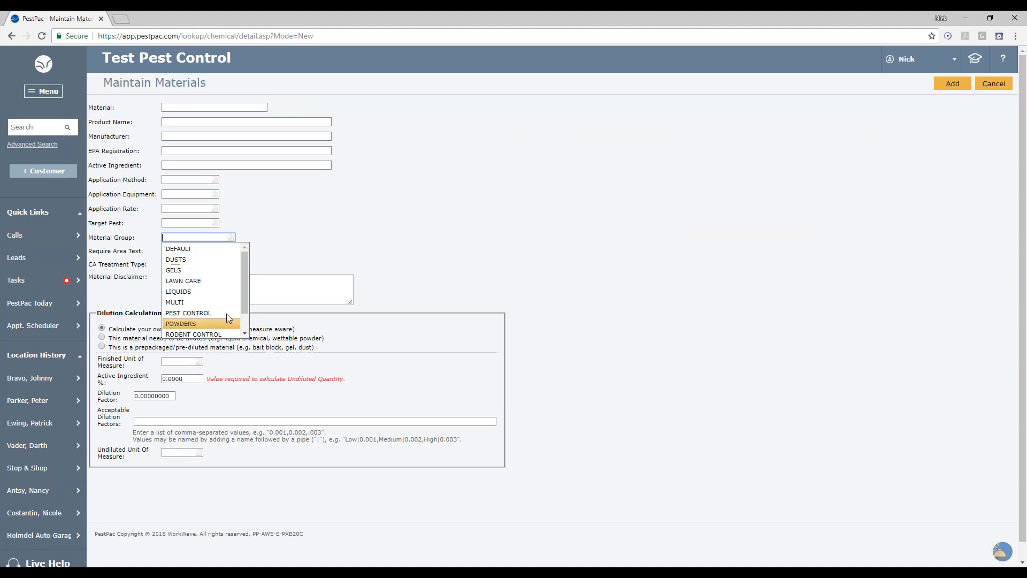
{"action": "scroll", "coordinate": [215, 312], "scroll_direction": "down", "scroll_amount": 1}
{"action": "scroll", "coordinate": [215, 314], "scroll_direction": "up", "scroll_amount": 1}
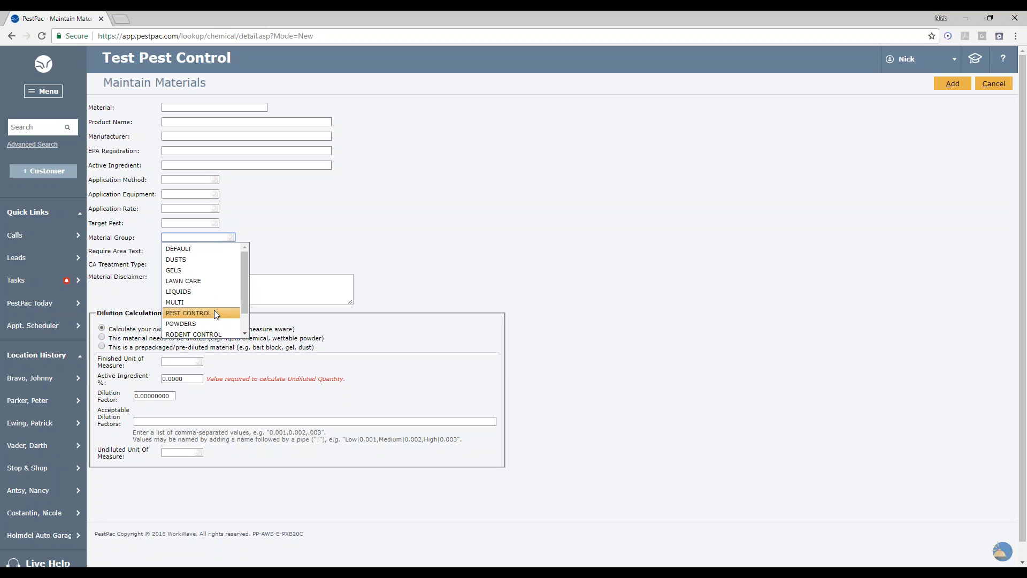
{"action": "left_click", "coordinate": [718, 234]}
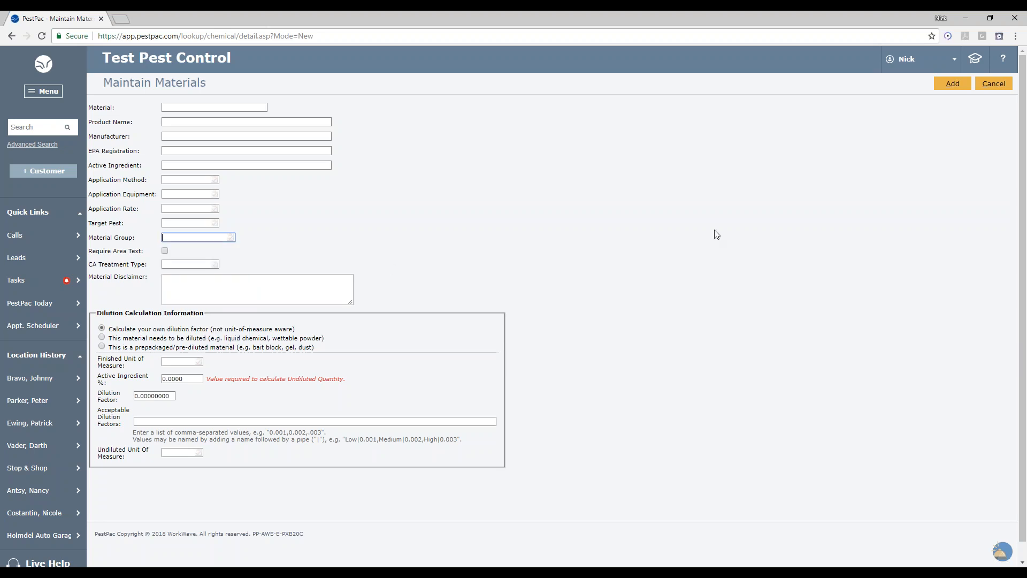
{"action": "left_click", "coordinate": [994, 85]}
{"action": "left_click", "coordinate": [990, 83]}
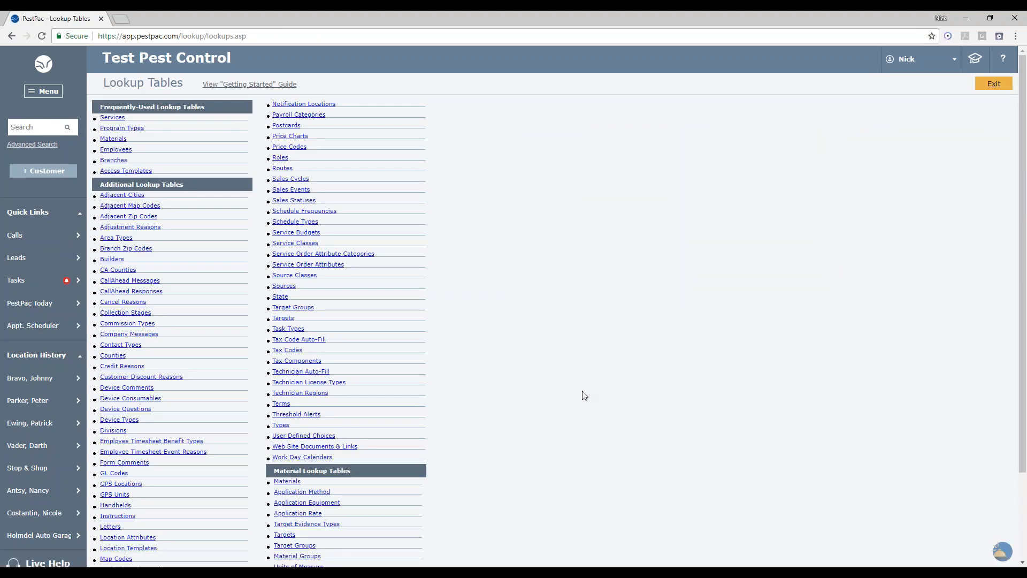
- Open the Target Groups lookup table and exit back to the lookup tables
{"action": "scroll", "coordinate": [585, 395], "scroll_direction": "down", "scroll_amount": 4}
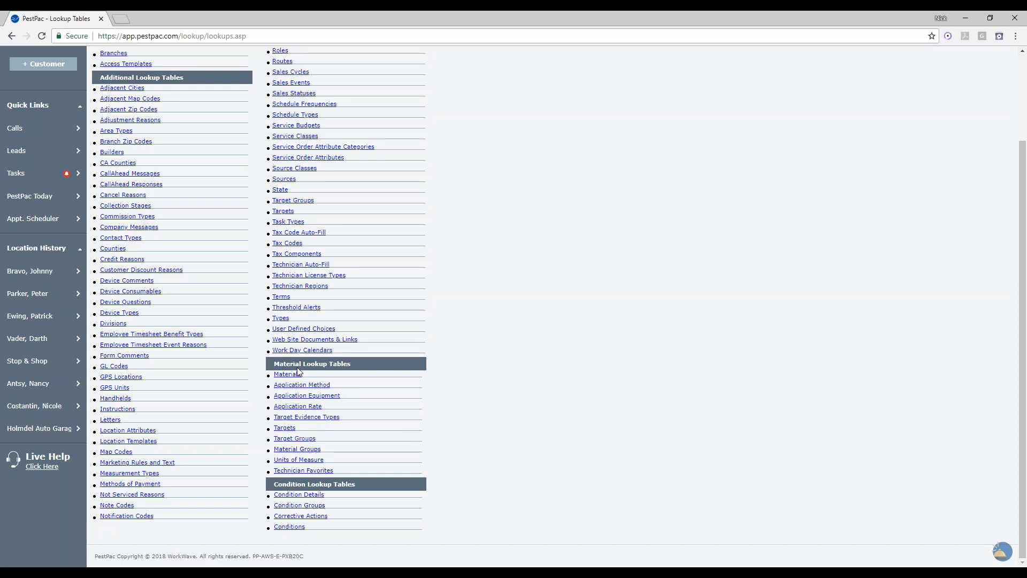
{"action": "left_click", "coordinate": [296, 439]}
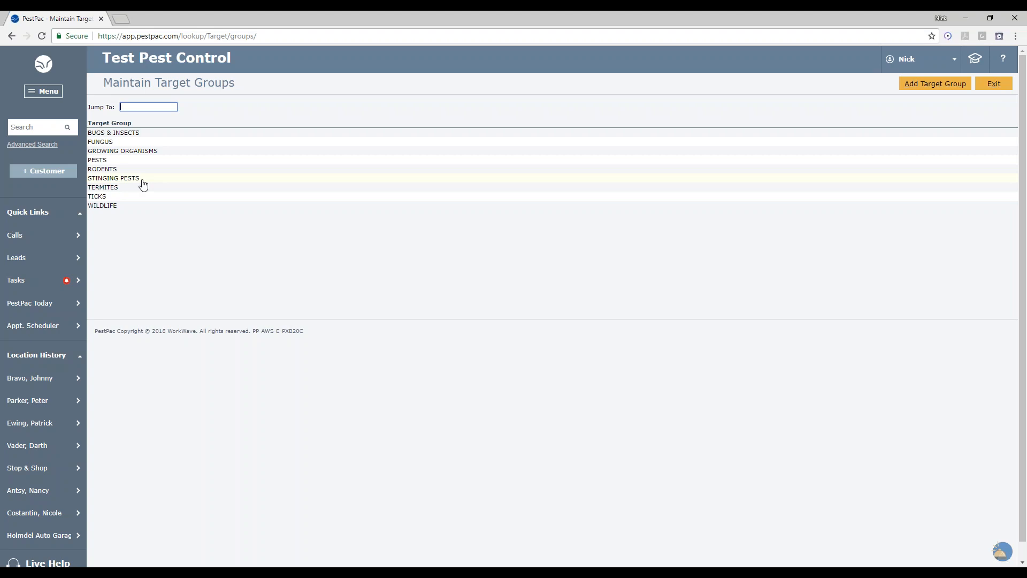
{"action": "left_click", "coordinate": [993, 86]}
- Open the Targets lookup table and filter it by the BUGS & INSECTS group
{"action": "scroll", "coordinate": [428, 488], "scroll_direction": "down", "scroll_amount": 2}
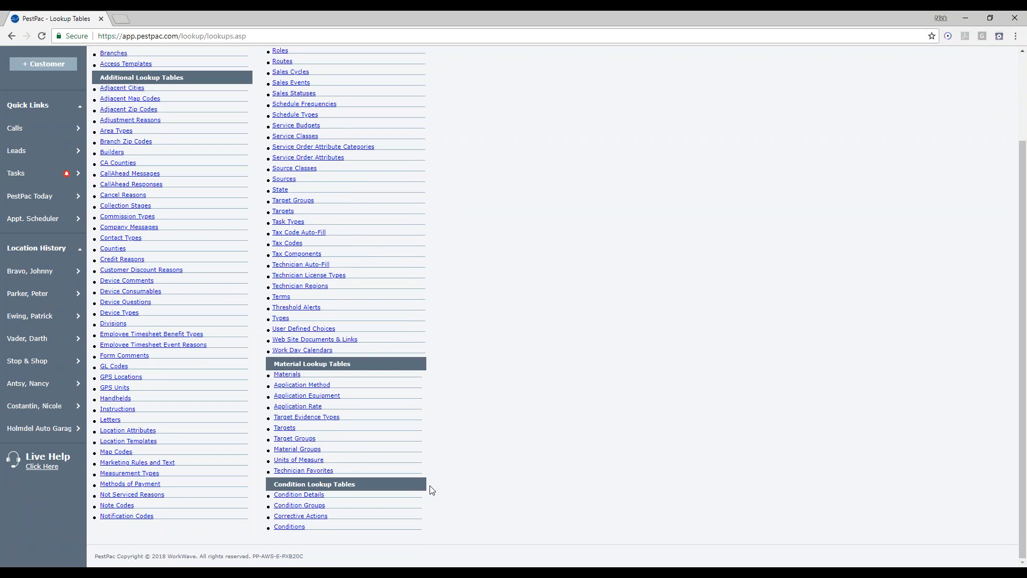
{"action": "left_click", "coordinate": [284, 428]}
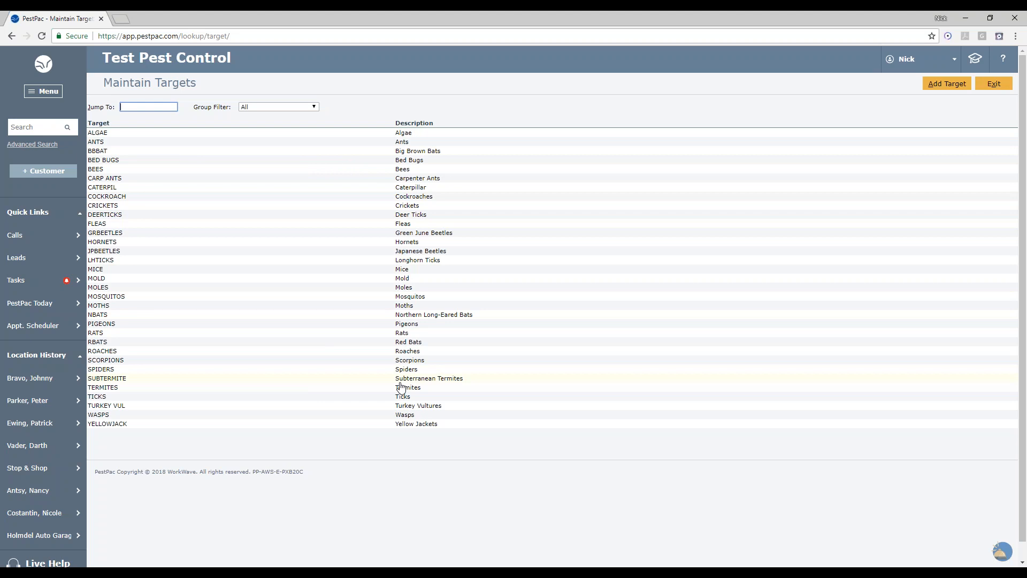
{"action": "left_click", "coordinate": [274, 107]}
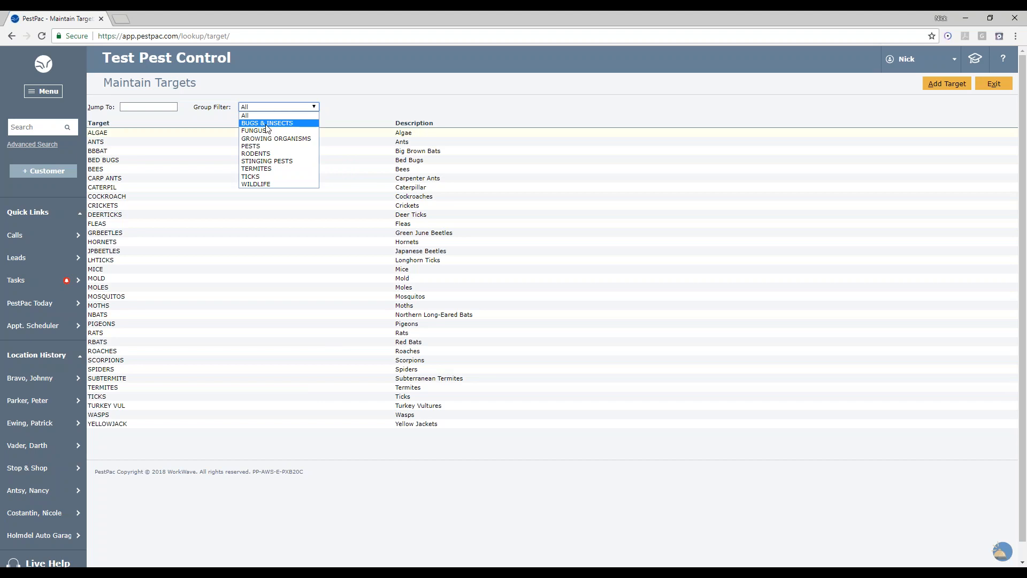
{"action": "left_click", "coordinate": [266, 124]}
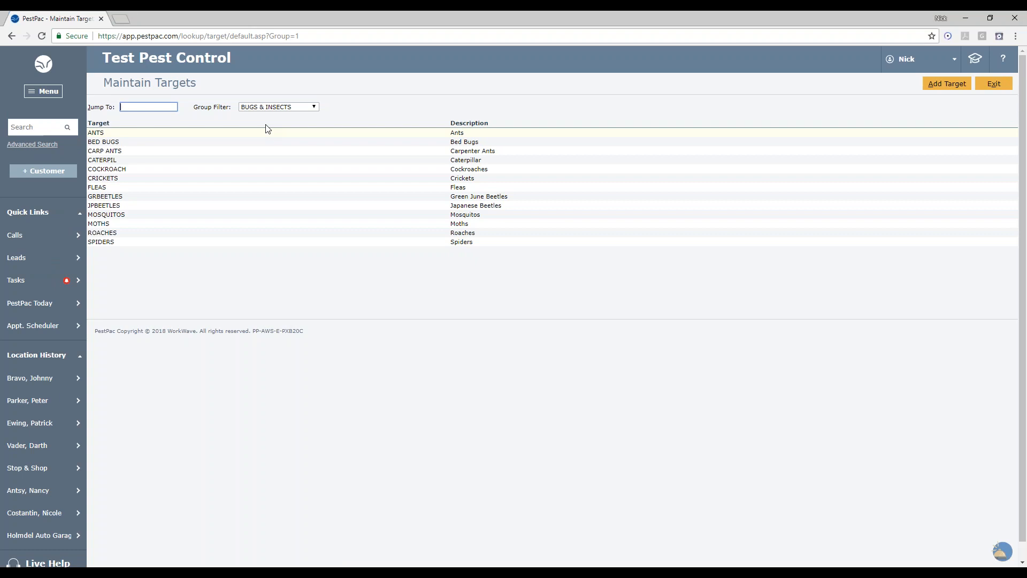
- Reset the Targets group filter to All and exit back to the lookup tables
{"action": "left_click", "coordinate": [275, 108]}
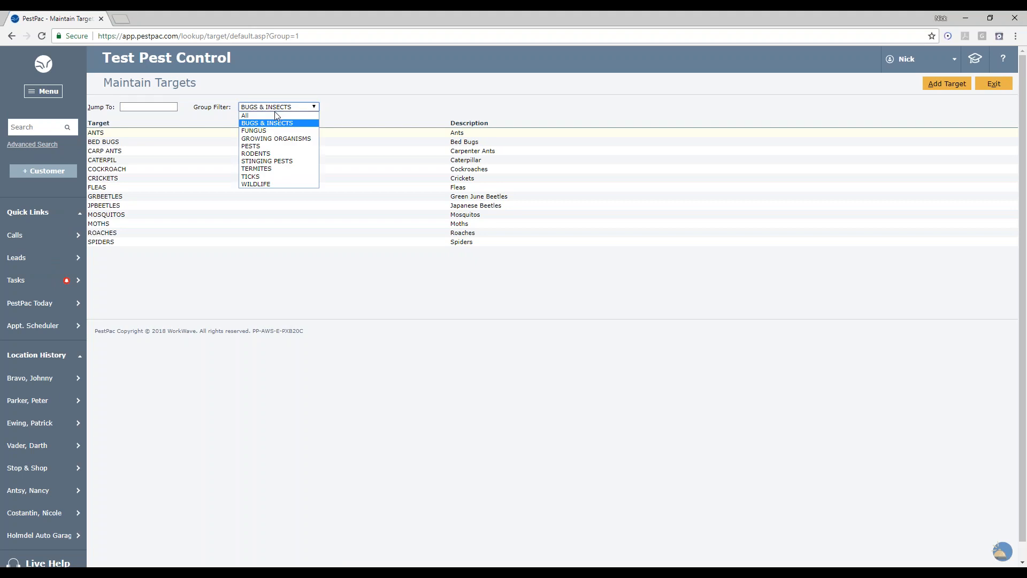
{"action": "left_click", "coordinate": [275, 116]}
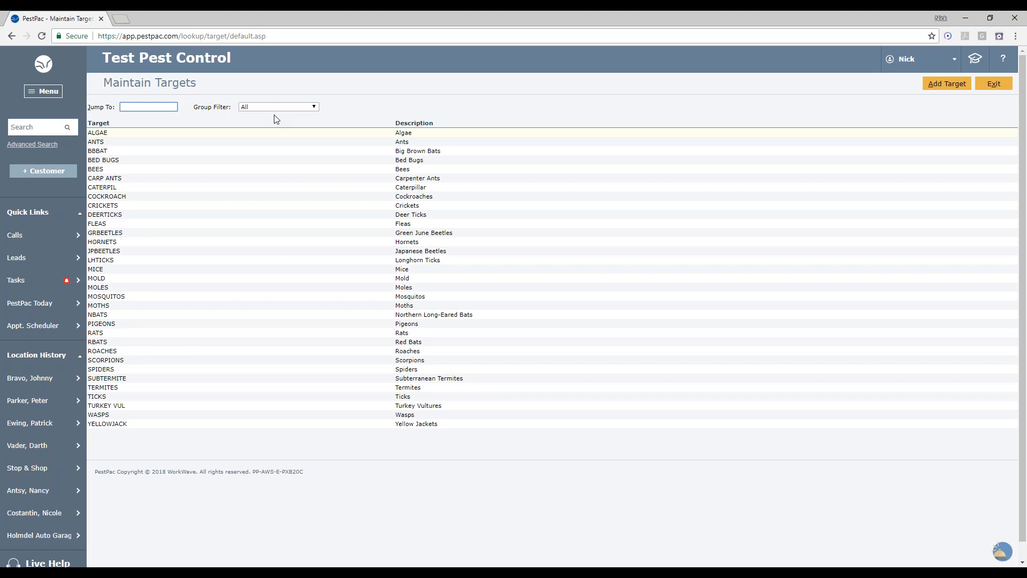
{"action": "left_click", "coordinate": [994, 88]}
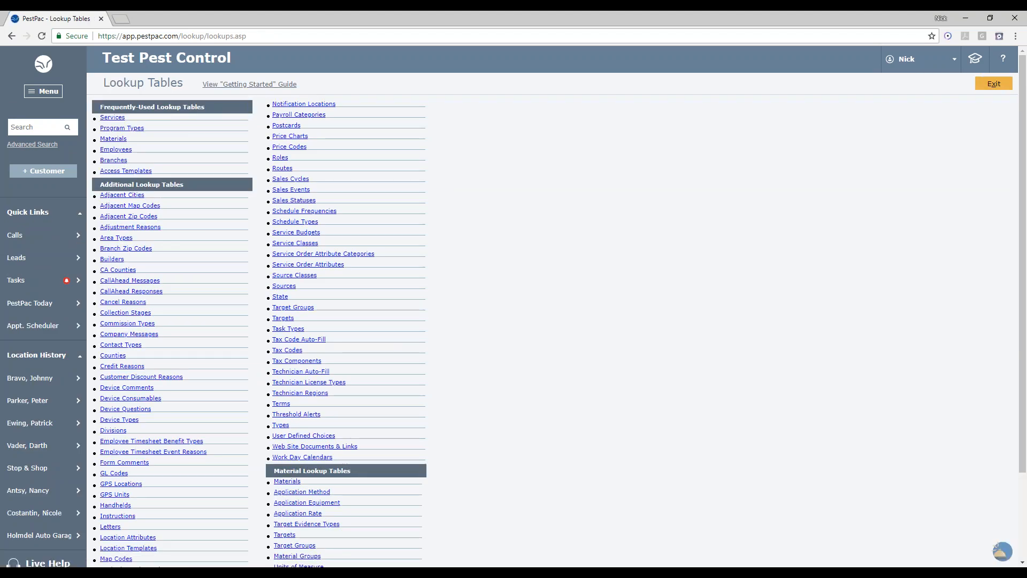
- Open the Target Evidence Types lookup table and open the WEB evidence type
{"action": "scroll", "coordinate": [706, 419], "scroll_direction": "down", "scroll_amount": 2}
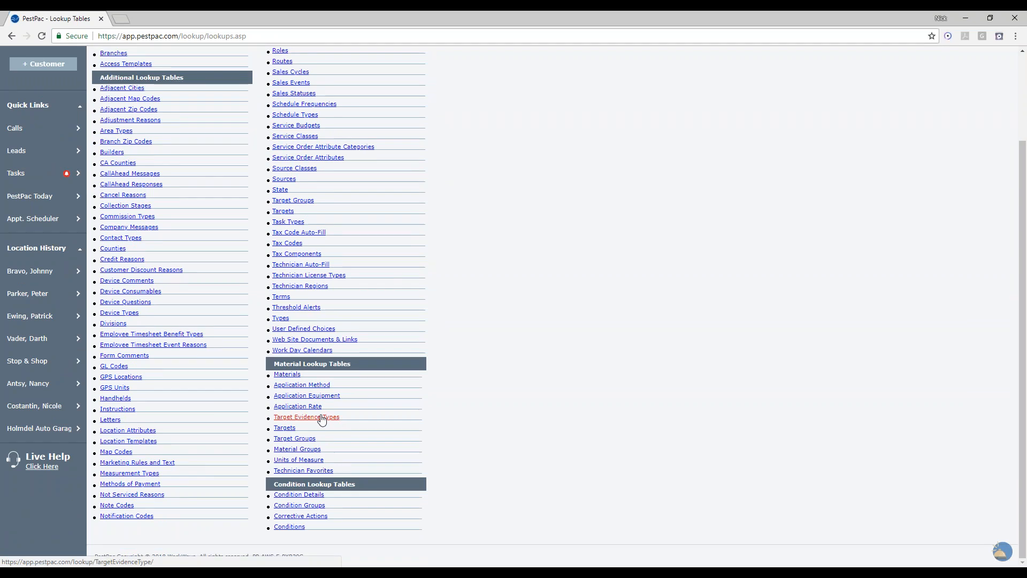
{"action": "left_click", "coordinate": [321, 417]}
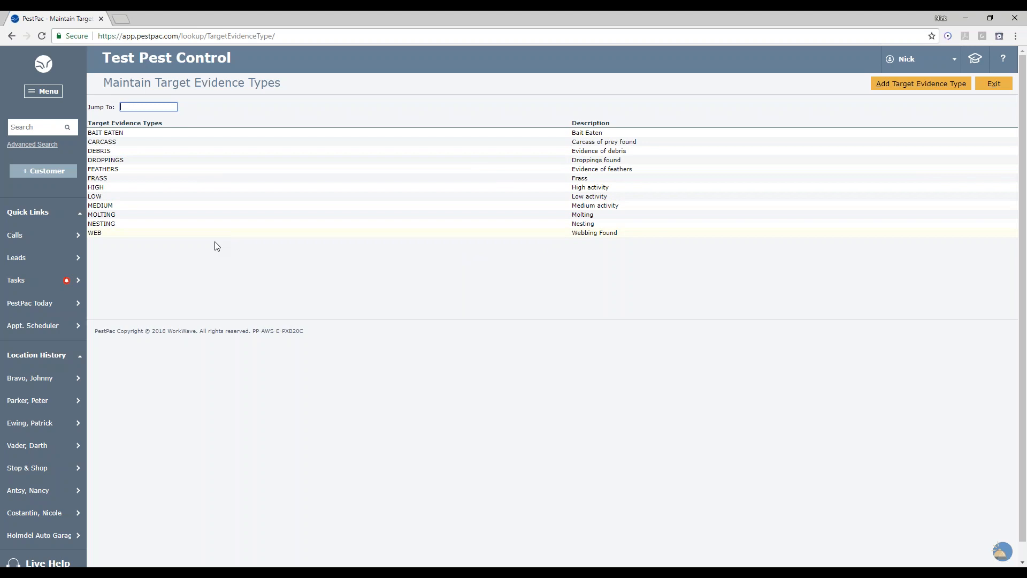
{"action": "left_click", "coordinate": [213, 237]}
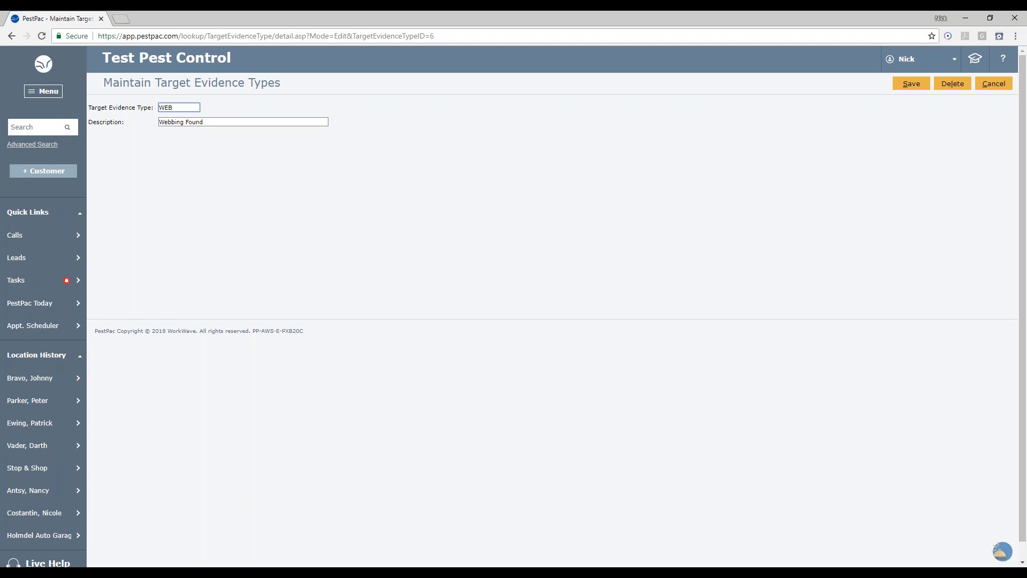
- Review the WEB evidence type's code and description, cancel the edit, and exit to the lookup tables
{"action": "left_click_drag", "start_coordinate": [178, 109], "coordinate": [152, 115]}
{"action": "left_click", "coordinate": [224, 122]}
{"action": "left_click_drag", "start_coordinate": [204, 122], "coordinate": [140, 125]}
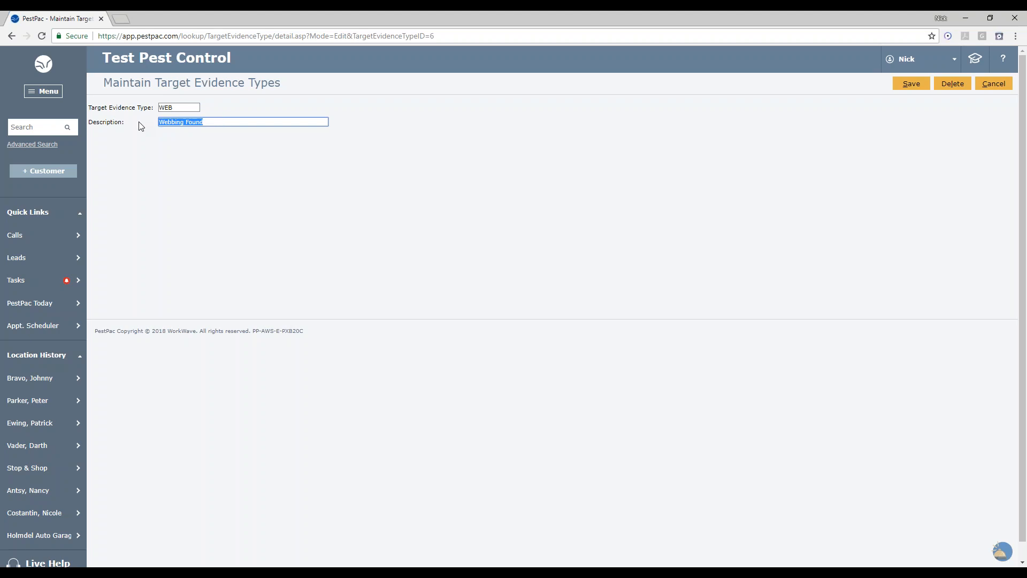
{"action": "left_click", "coordinate": [211, 196]}
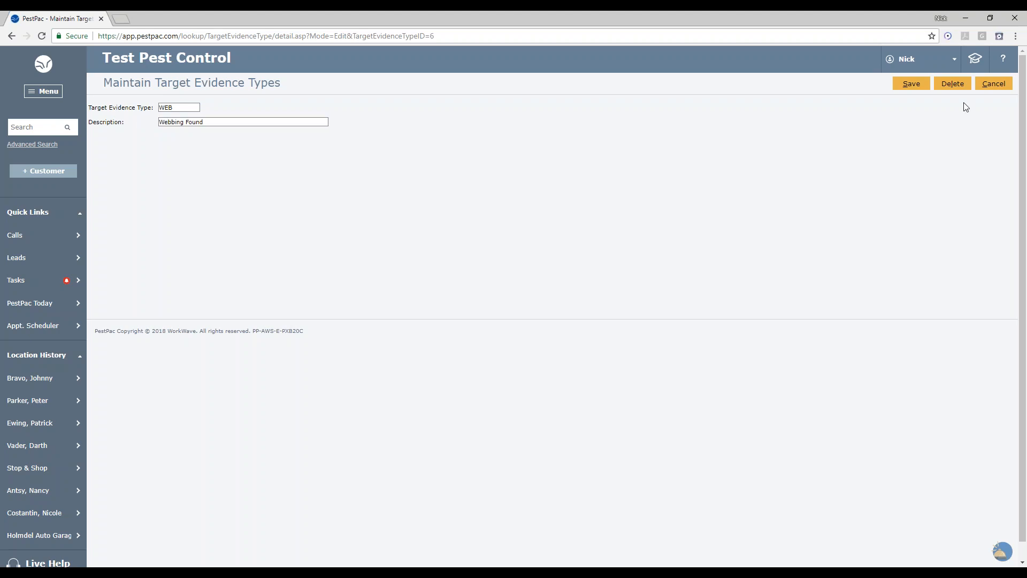
{"action": "left_click", "coordinate": [994, 87]}
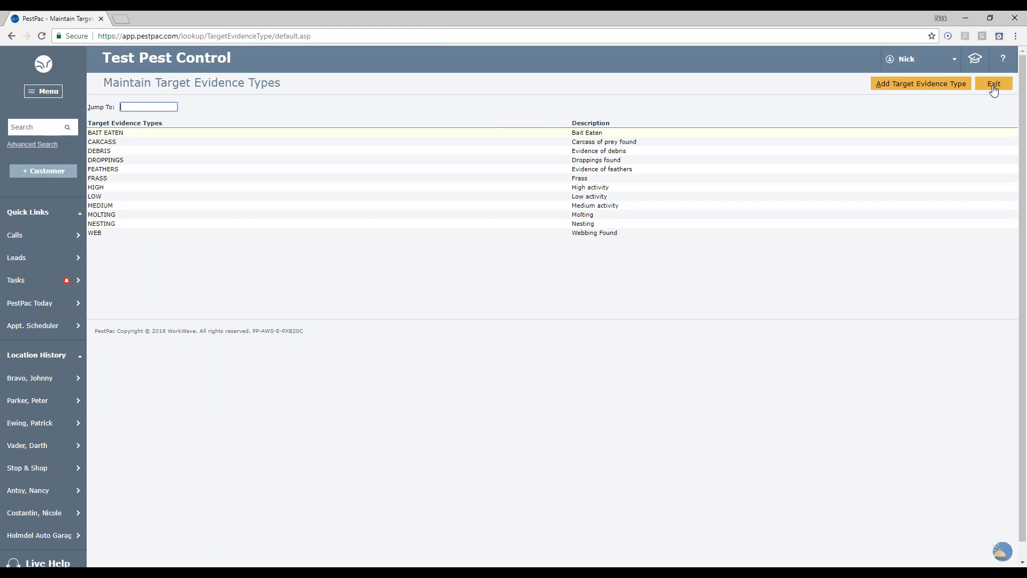
{"action": "left_click", "coordinate": [993, 84]}
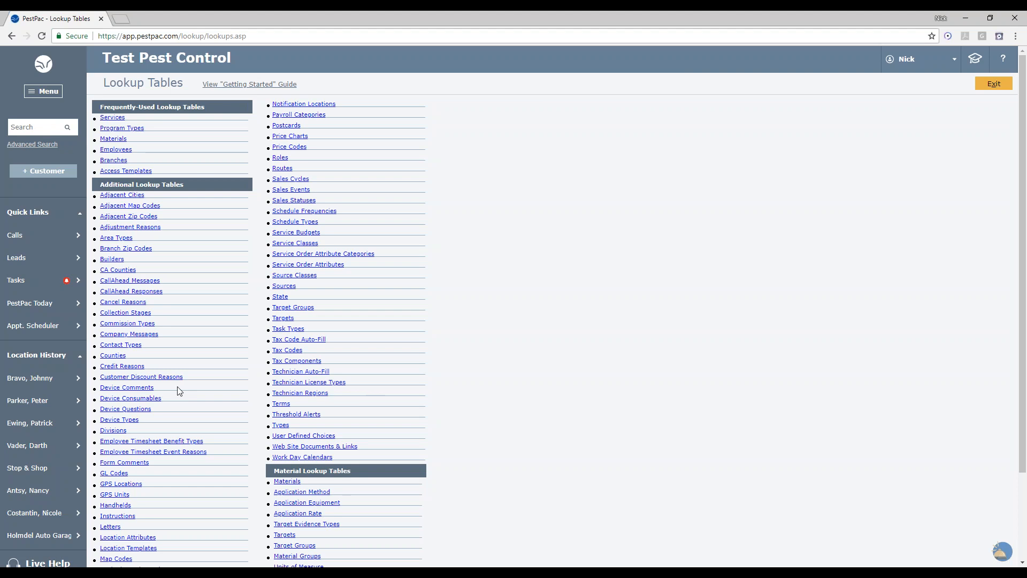
- Open the Device Types table, start a new device type to view its form, cancel, and exit
{"action": "scroll", "coordinate": [179, 391], "scroll_direction": "down", "scroll_amount": 1}
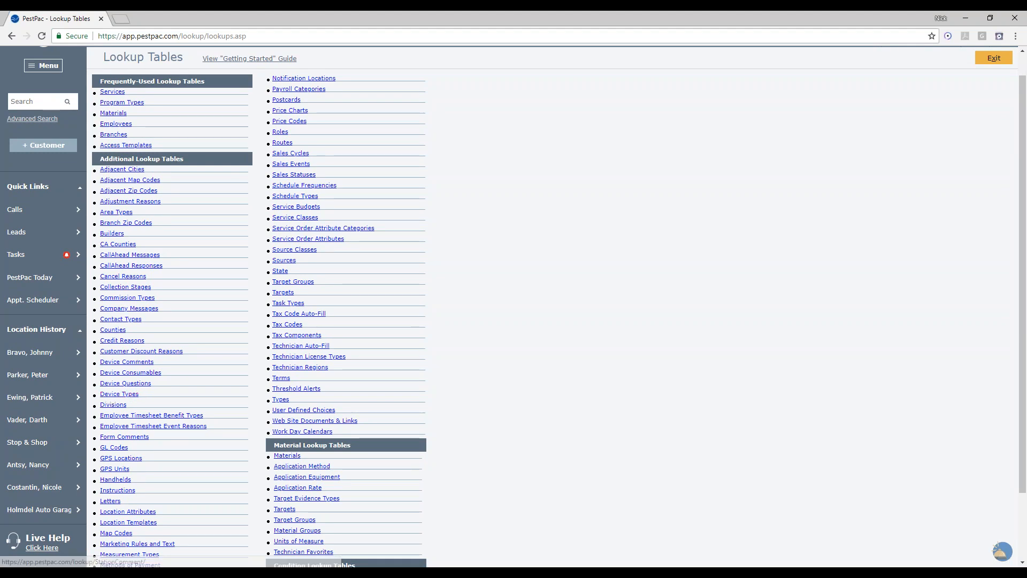
{"action": "left_click", "coordinate": [136, 397]}
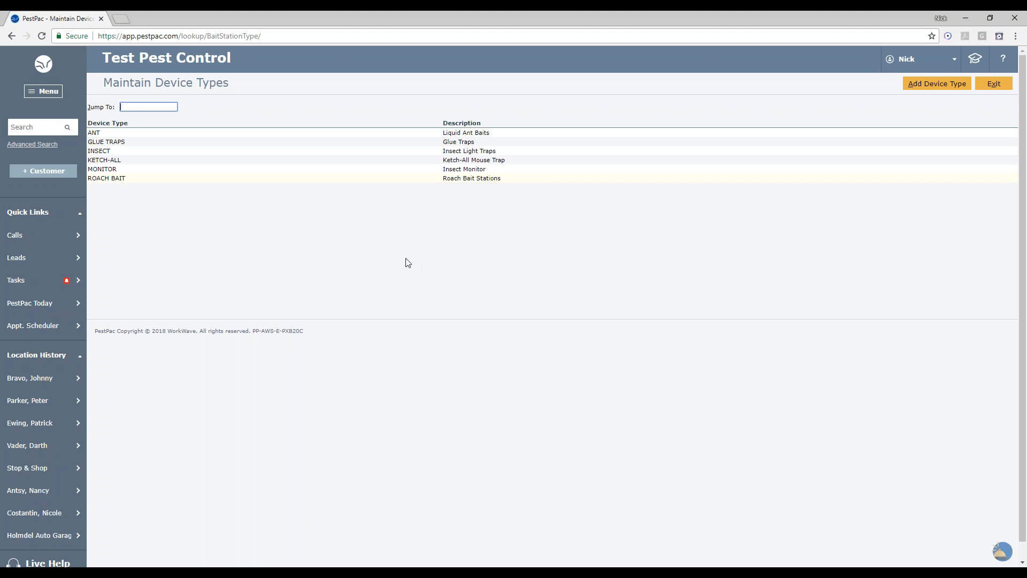
{"action": "left_click", "coordinate": [945, 85]}
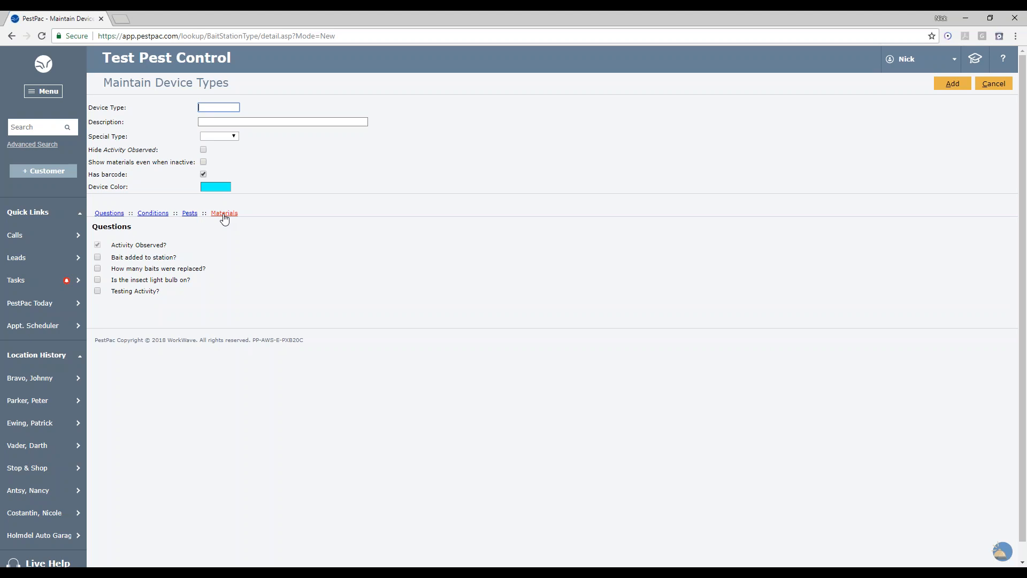
{"action": "left_click", "coordinate": [991, 85]}
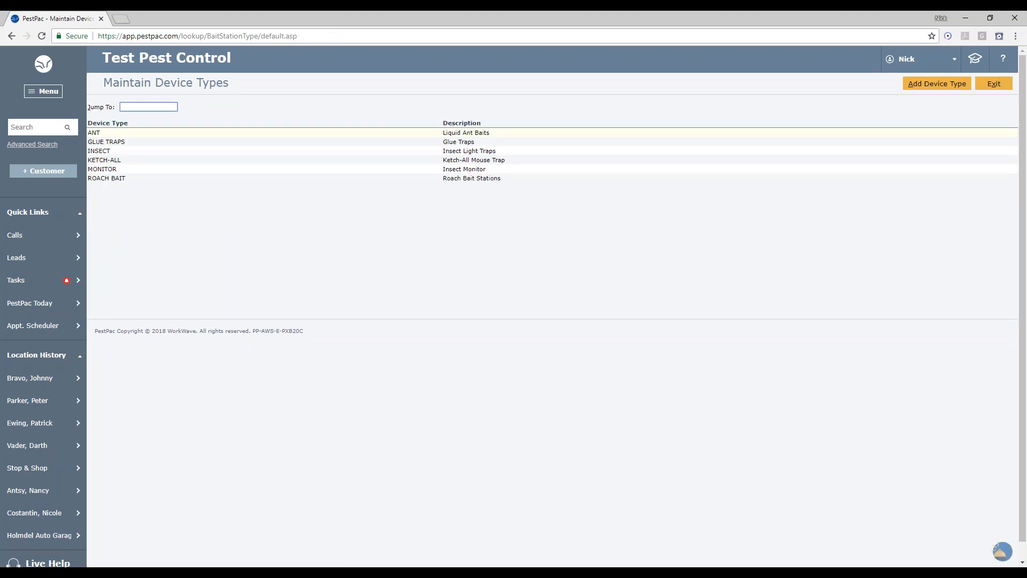
{"action": "left_click", "coordinate": [993, 84]}
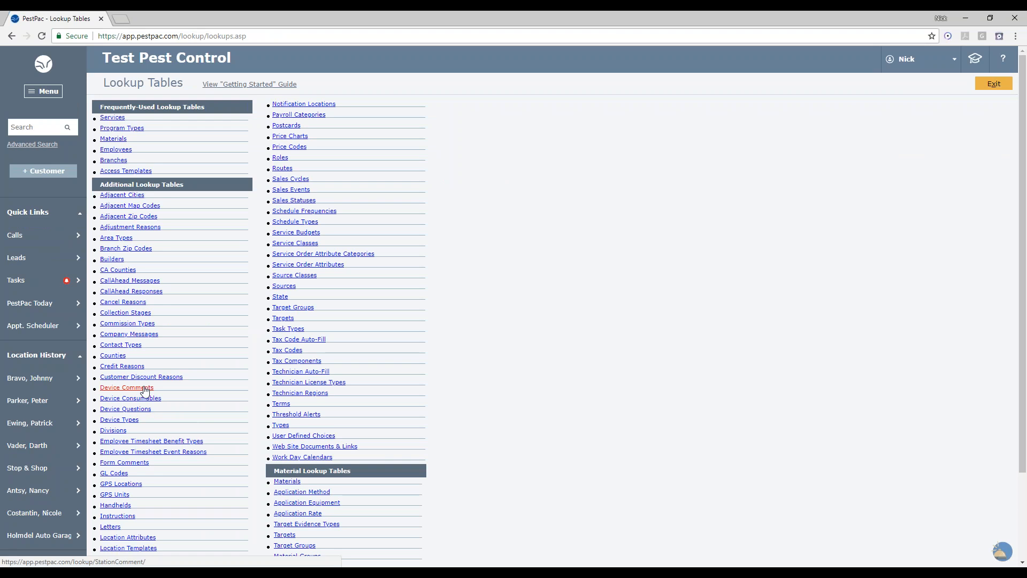
- Open Device Questions, start a new question to view its Checkbox and Text Field types, cancel, and exit
{"action": "left_click", "coordinate": [130, 411]}
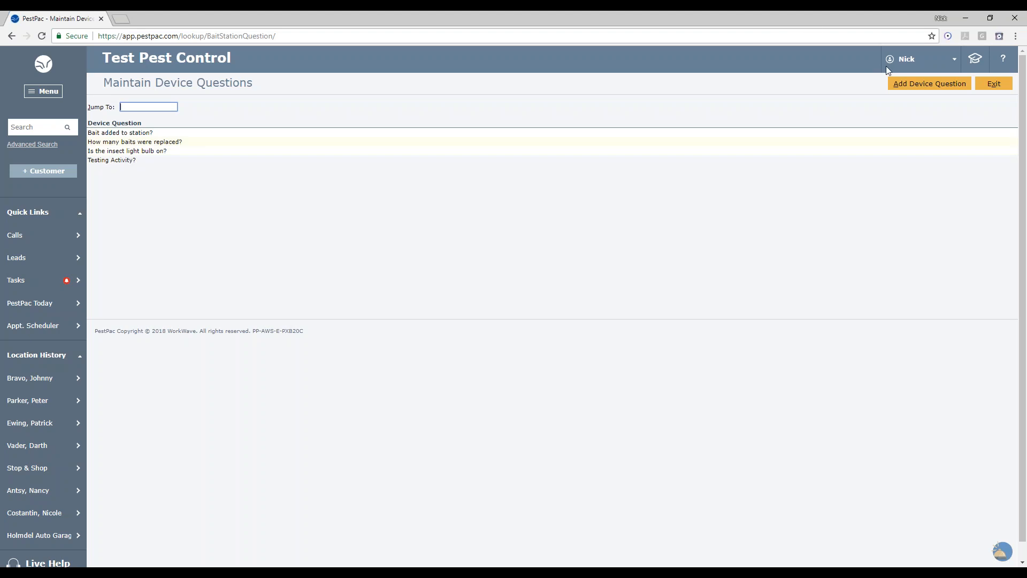
{"action": "left_click", "coordinate": [931, 84]}
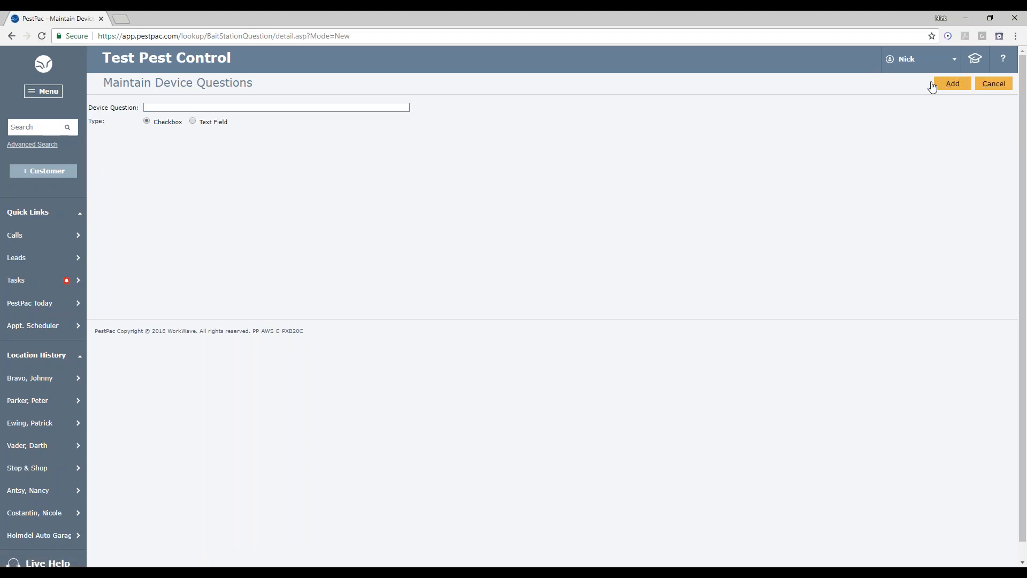
{"action": "left_click", "coordinate": [169, 109]}
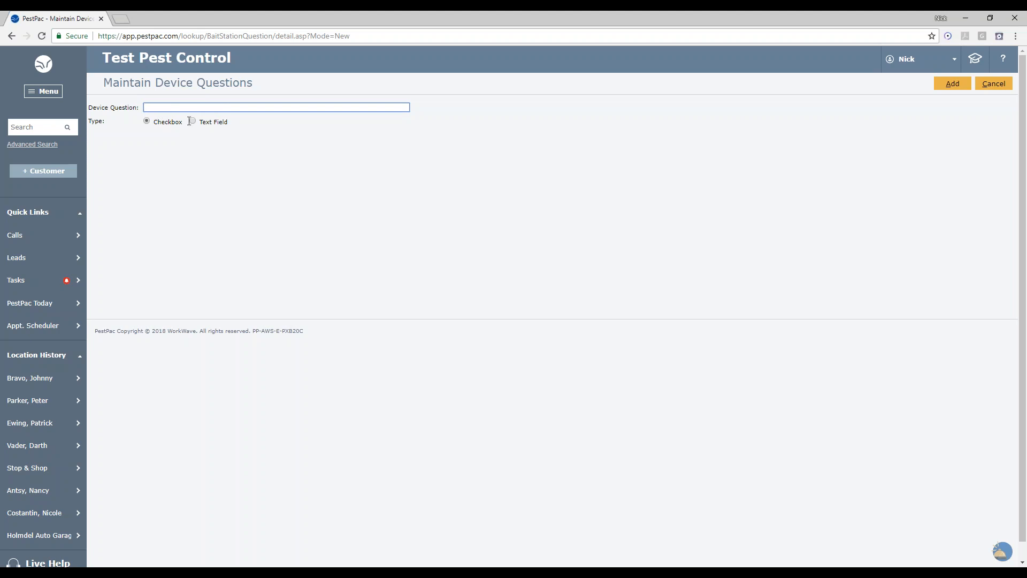
{"action": "left_click", "coordinate": [193, 121]}
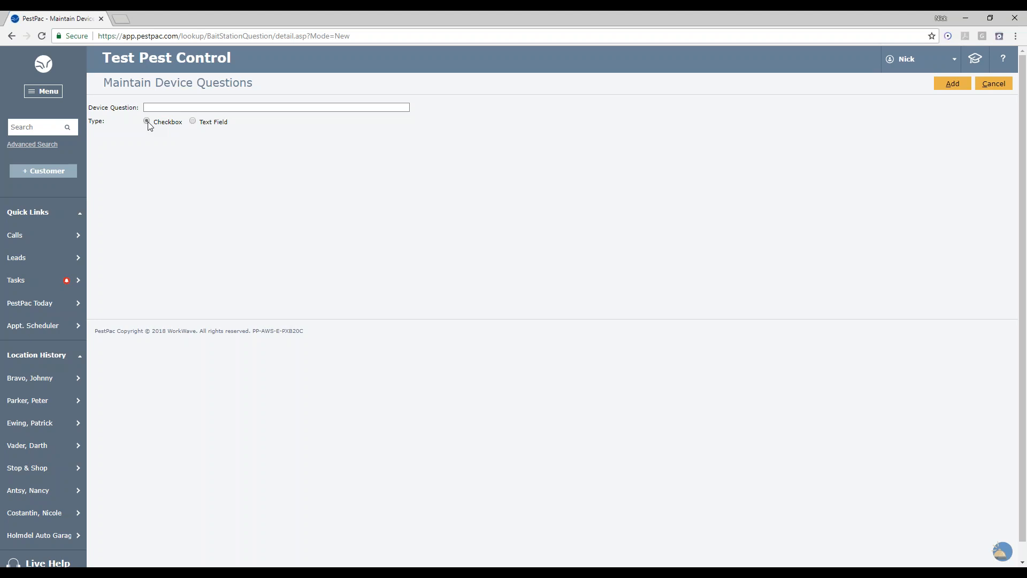
{"action": "left_click", "coordinate": [994, 85]}
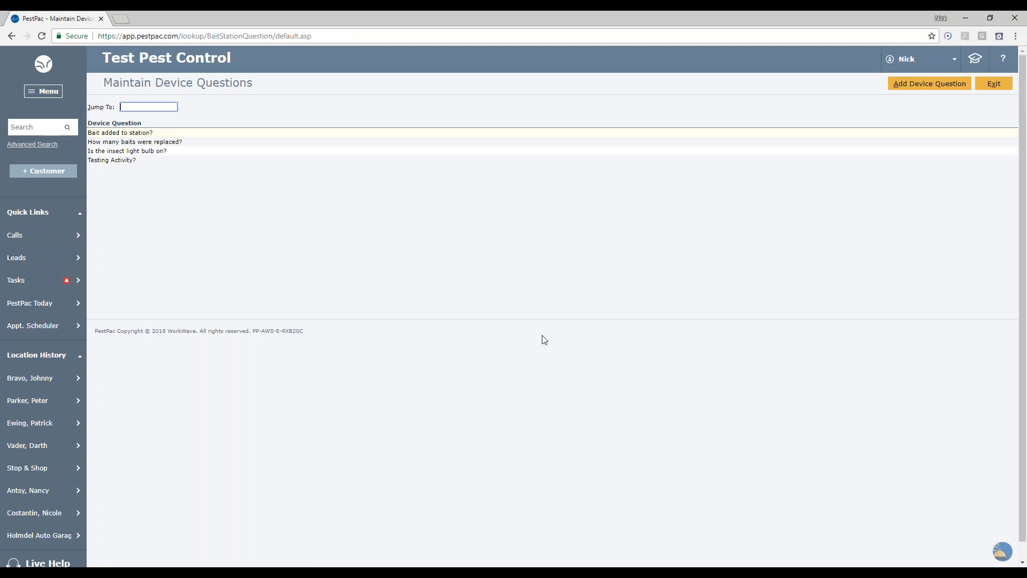
{"action": "left_click", "coordinate": [991, 88]}
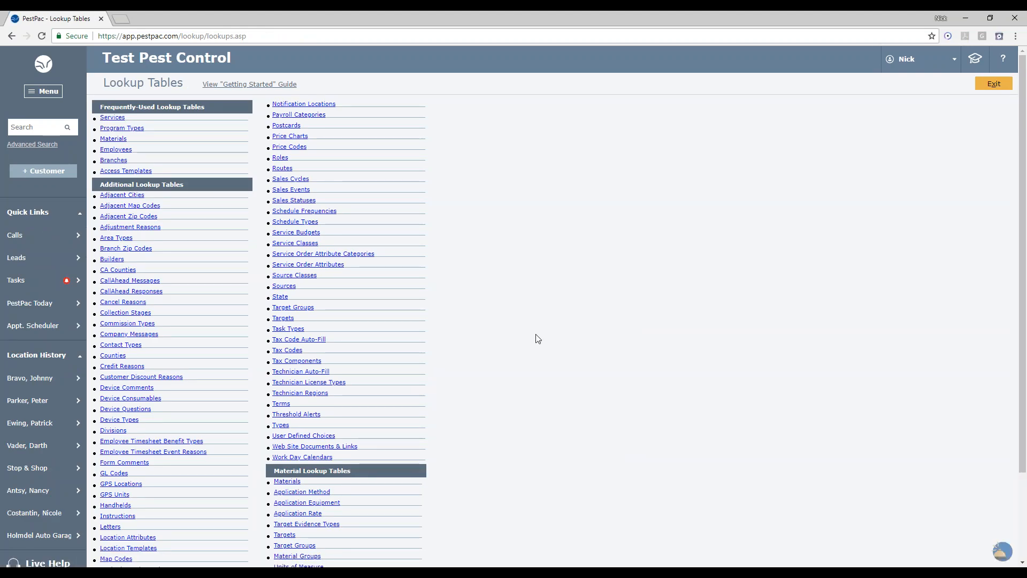
- Open the Device Comments lookup table
{"action": "scroll", "coordinate": [535, 334], "scroll_direction": "down", "scroll_amount": 1}
{"action": "scroll", "coordinate": [538, 339], "scroll_direction": "down", "scroll_amount": 1}
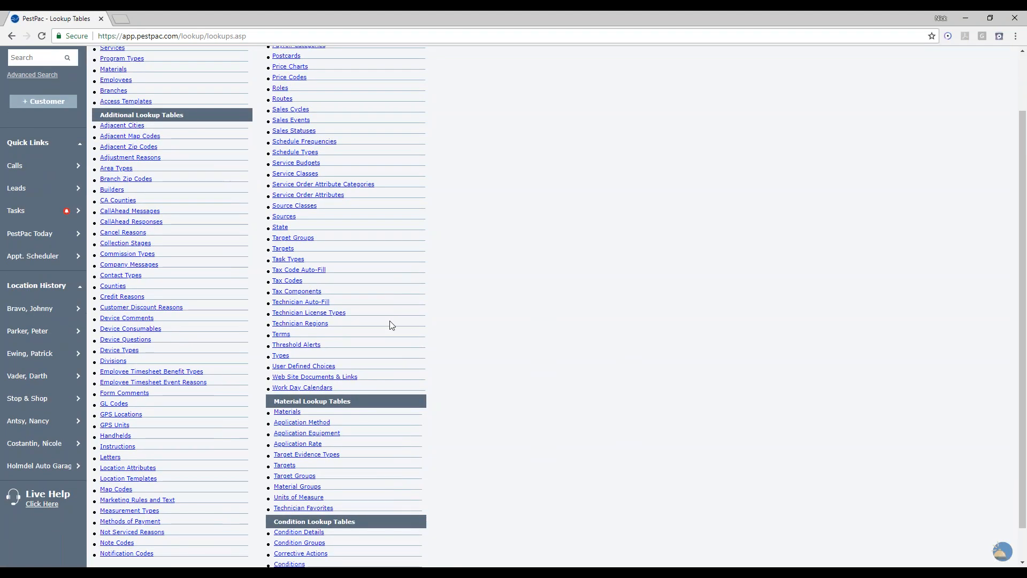
{"action": "left_click", "coordinate": [110, 319]}
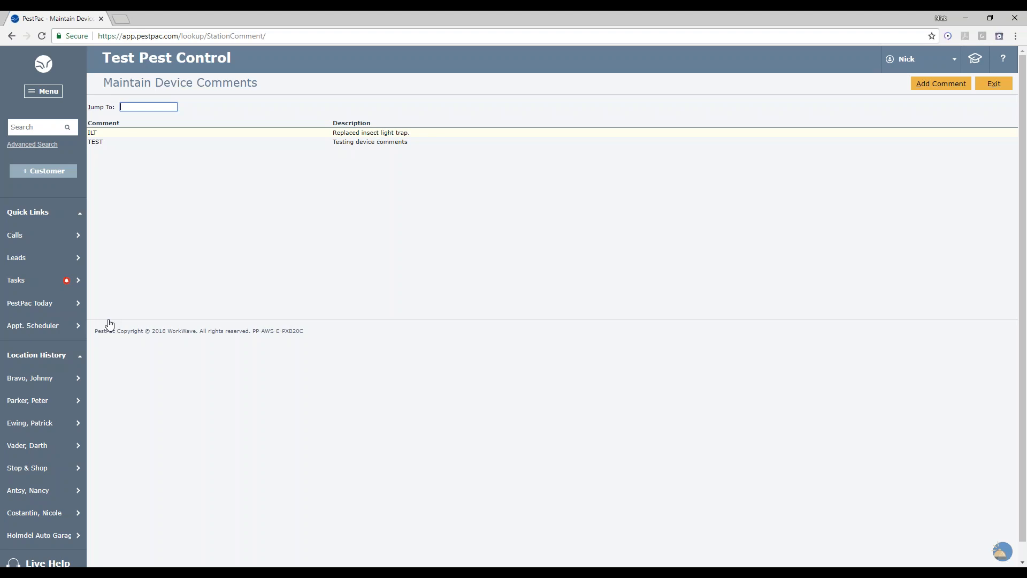
- Start a new device comment to view its Comment and Description fields, then cancel
{"action": "left_click", "coordinate": [927, 89]}
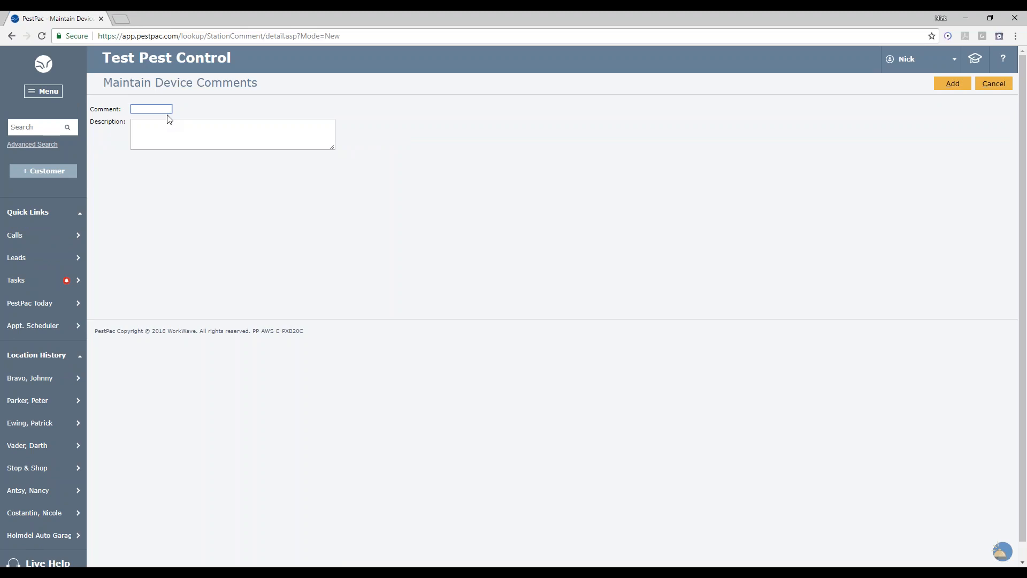
{"action": "left_click", "coordinate": [169, 130]}
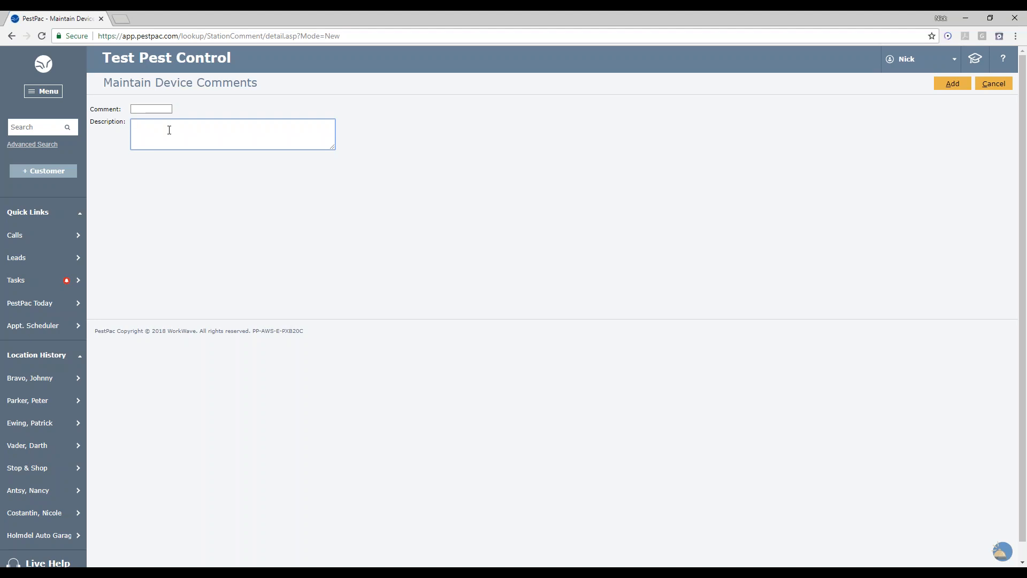
{"action": "left_click", "coordinate": [994, 84]}
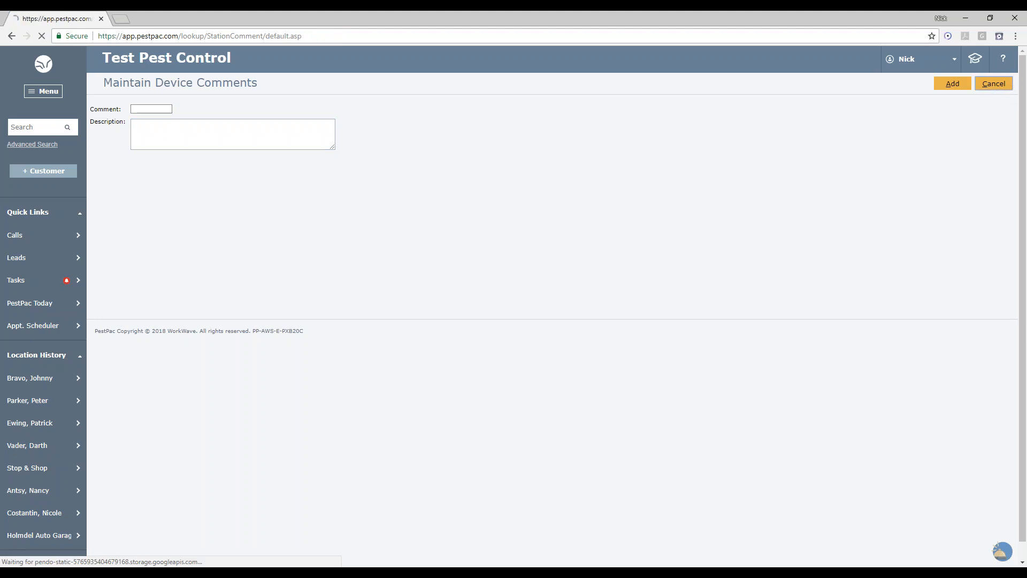
- Open the ILT device comment, edit its description text, cancel without saving, and exit to the lookup tables
{"action": "left_click", "coordinate": [258, 137]}
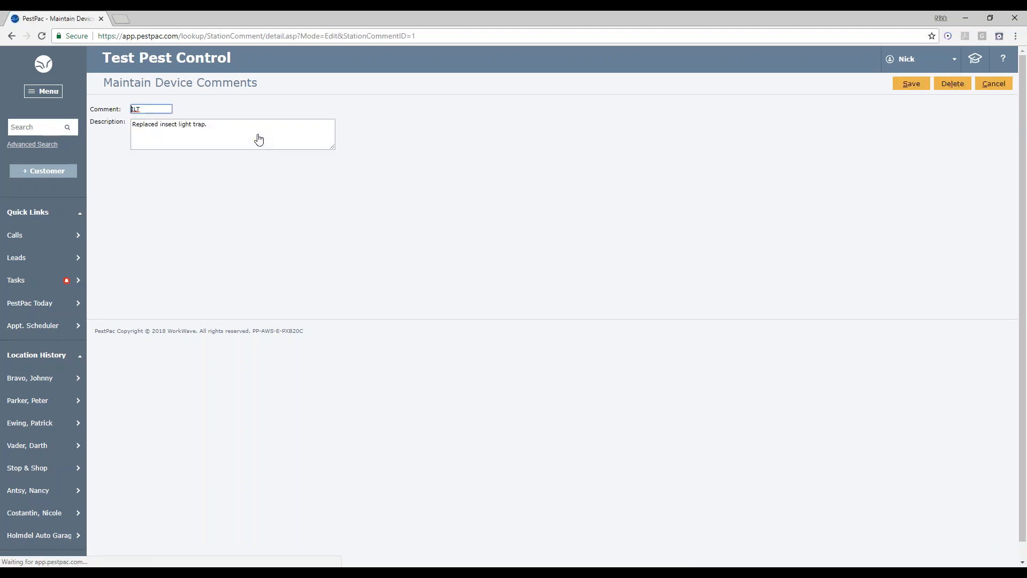
{"action": "left_click", "coordinate": [272, 131]}
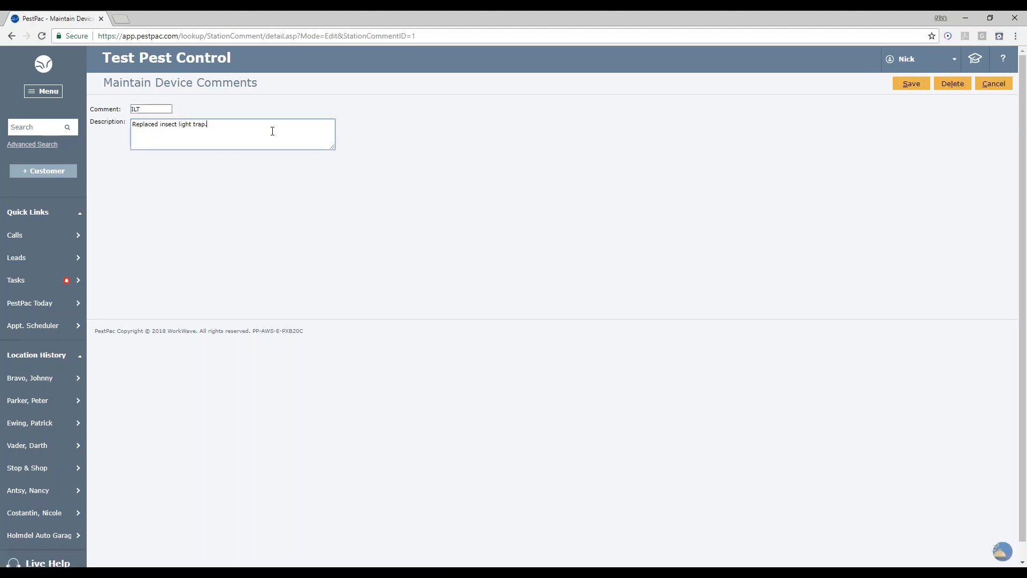
{"action": "key", "text": "ctrl+a"}
{"action": "left_click", "coordinate": [258, 126]}
{"action": "type", "text": "bqbrlifbqiyr"}
{"action": "key", "text": "BackSpace"}
{"action": "key", "text": "BackSpace"}
{"action": "key", "text": "BackSpace"}
{"action": "key", "text": "BackSpace"}
{"action": "key", "text": "BackSpace"}
{"action": "left_click", "coordinate": [990, 84]}
{"action": "left_click", "coordinate": [993, 84]}
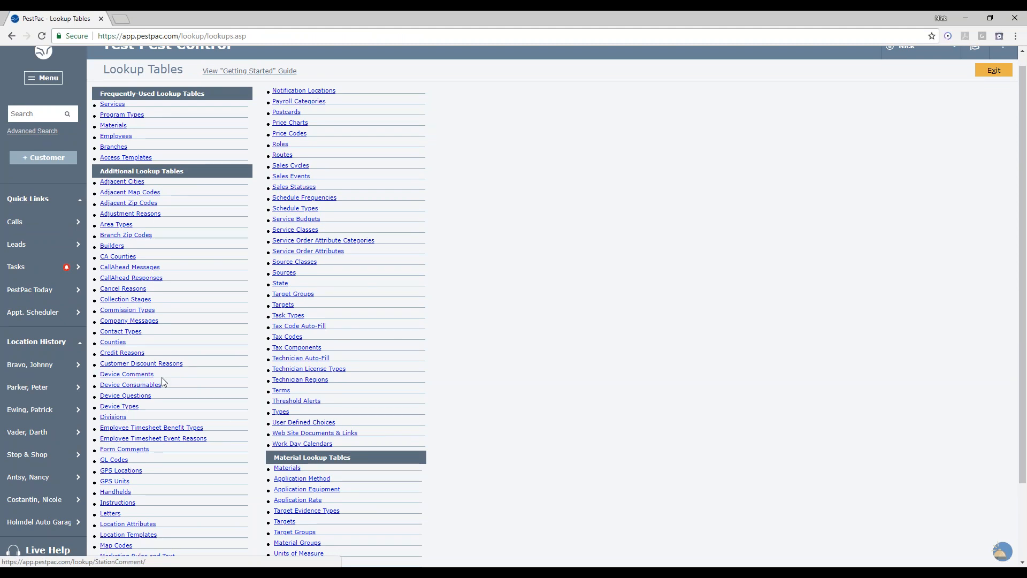
- Open the KETCH-ALL device type and uncheck Hide Activity Observed
{"action": "left_click", "coordinate": [123, 407]}
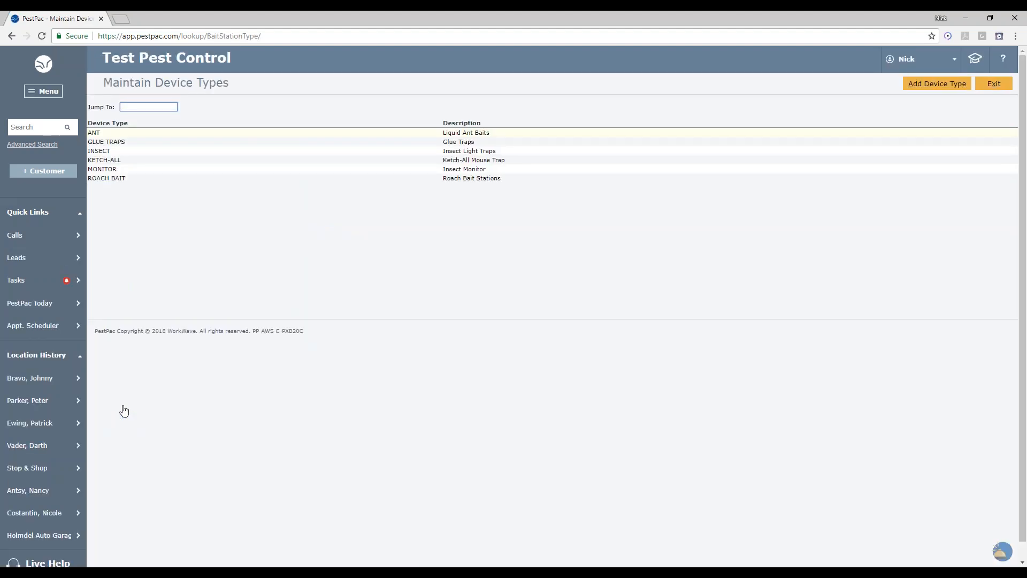
{"action": "left_click", "coordinate": [348, 165]}
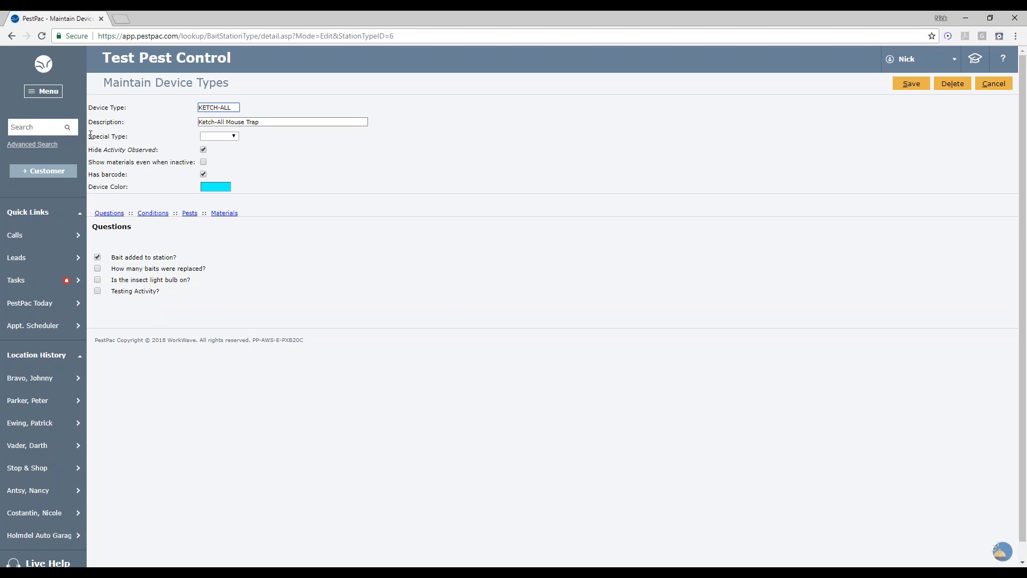
{"action": "left_click_drag", "start_coordinate": [91, 134], "coordinate": [132, 140]}
{"action": "left_click", "coordinate": [132, 139]}
{"action": "left_click", "coordinate": [204, 150]}
{"action": "left_click_drag", "start_coordinate": [113, 245], "coordinate": [188, 245]}
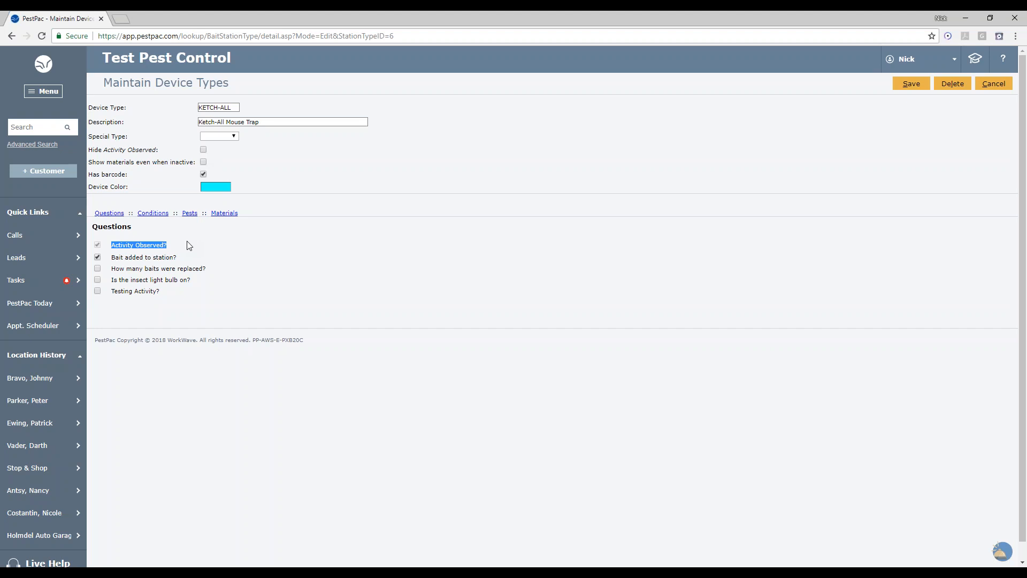
{"action": "left_click", "coordinate": [204, 150]}
{"action": "left_click", "coordinate": [203, 151]}
- Set the KETCH-ALL device color to purple
{"action": "left_click_drag", "start_coordinate": [90, 161], "coordinate": [196, 162]}
{"action": "left_click", "coordinate": [247, 157]}
{"action": "left_click_drag", "start_coordinate": [89, 175], "coordinate": [129, 174]}
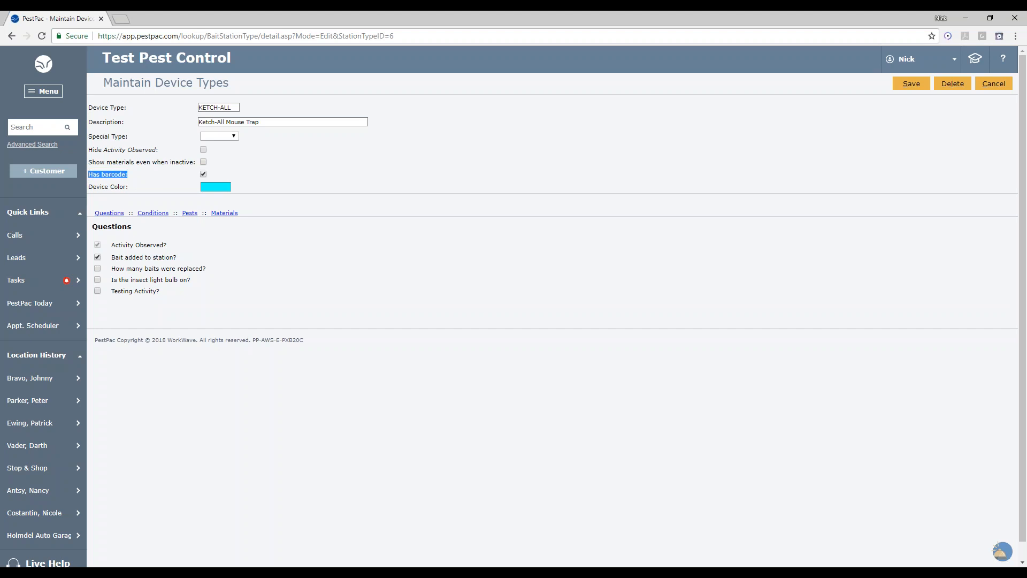
{"action": "left_click", "coordinate": [218, 191]}
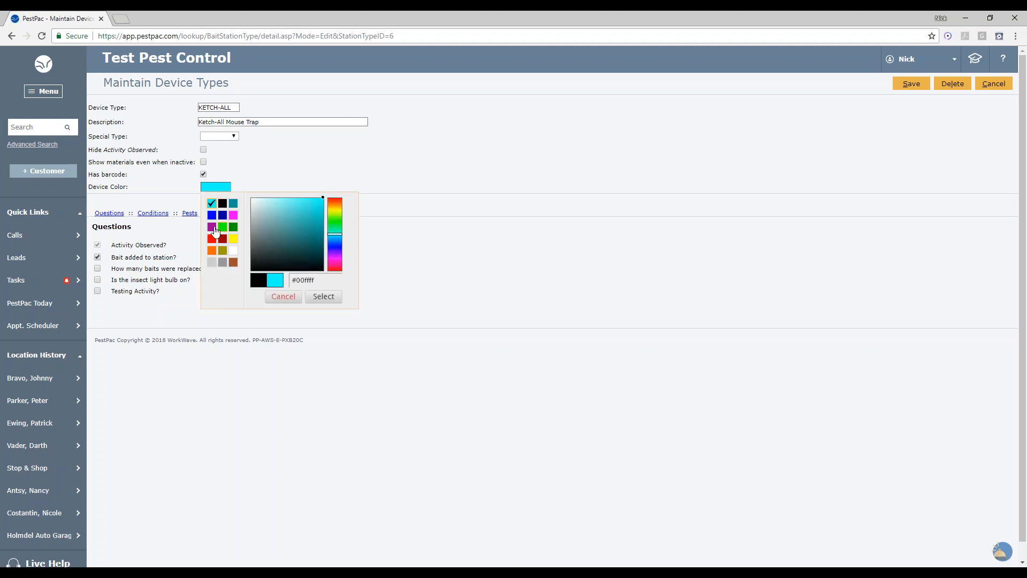
{"action": "left_click", "coordinate": [213, 228]}
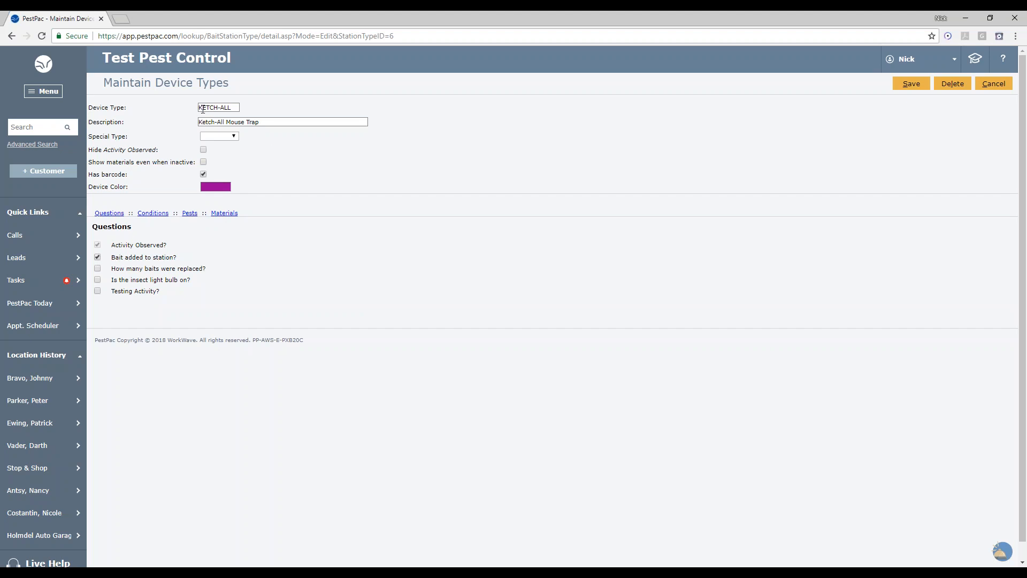
- Review the device type's Conditions, Pests and Materials lists, then save the device type and exit
{"action": "left_click_drag", "start_coordinate": [236, 110], "coordinate": [193, 111]}
{"action": "left_click", "coordinate": [203, 149]}
{"action": "left_click", "coordinate": [204, 150]}
{"action": "left_click", "coordinate": [162, 217]}
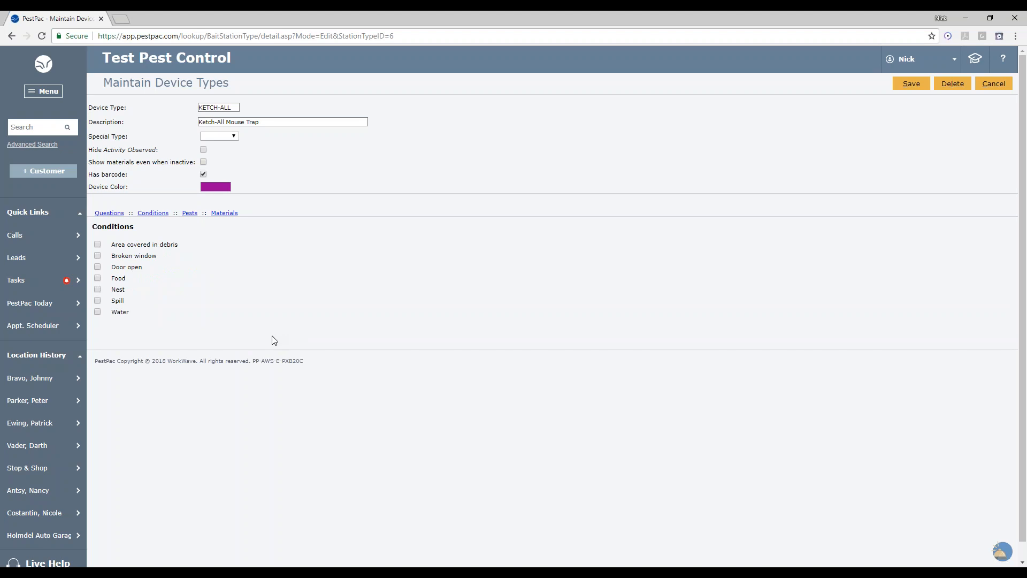
{"action": "left_click", "coordinate": [190, 217]}
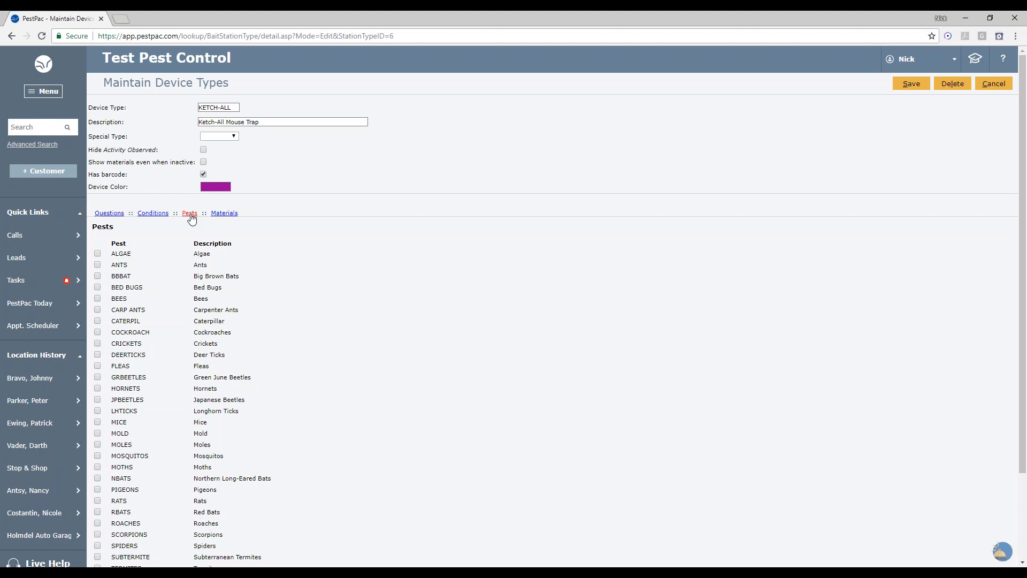
{"action": "scroll", "coordinate": [310, 308], "scroll_direction": "down", "scroll_amount": 3}
{"action": "scroll", "coordinate": [311, 309], "scroll_direction": "up", "scroll_amount": 3}
{"action": "scroll", "coordinate": [295, 318], "scroll_direction": "down", "scroll_amount": 3}
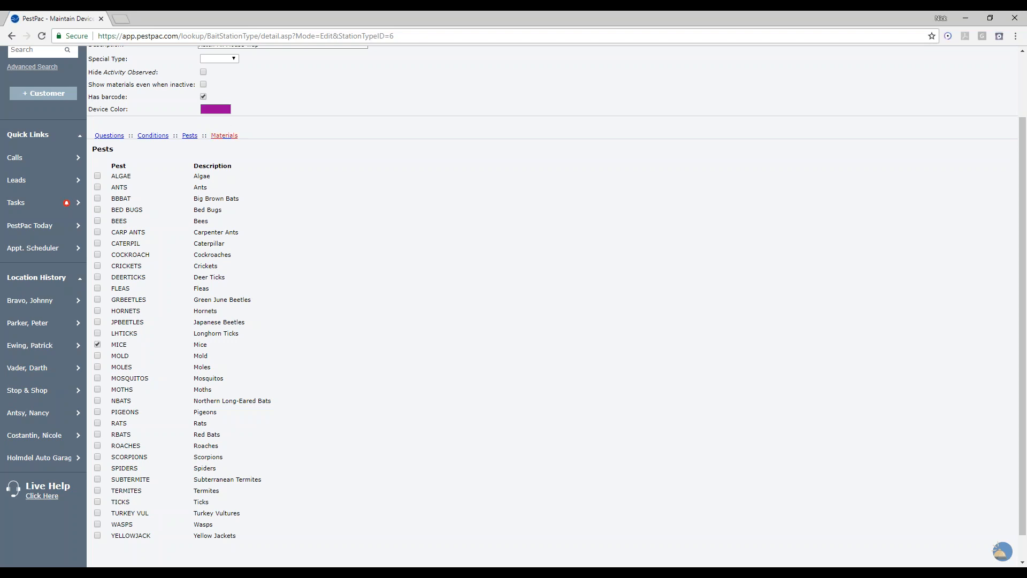
{"action": "left_click", "coordinate": [224, 136]}
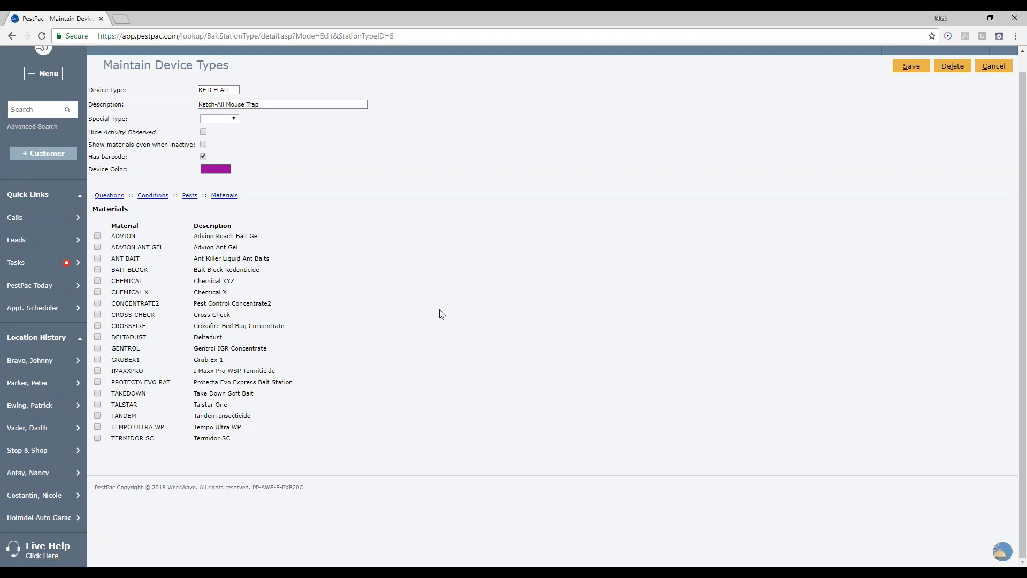
{"action": "scroll", "coordinate": [458, 357], "scroll_direction": "up", "scroll_amount": 1}
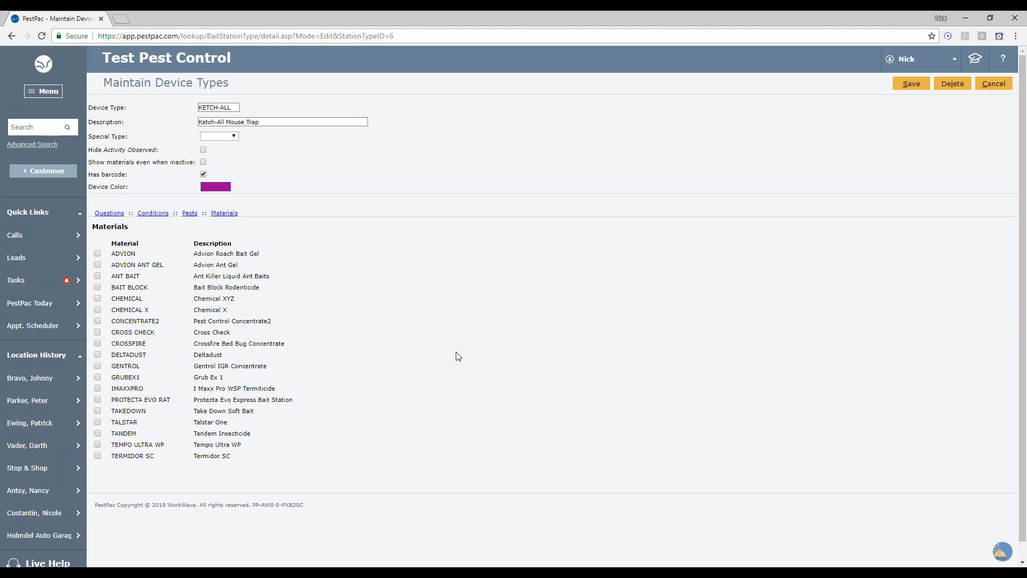
{"action": "left_click", "coordinate": [910, 86]}
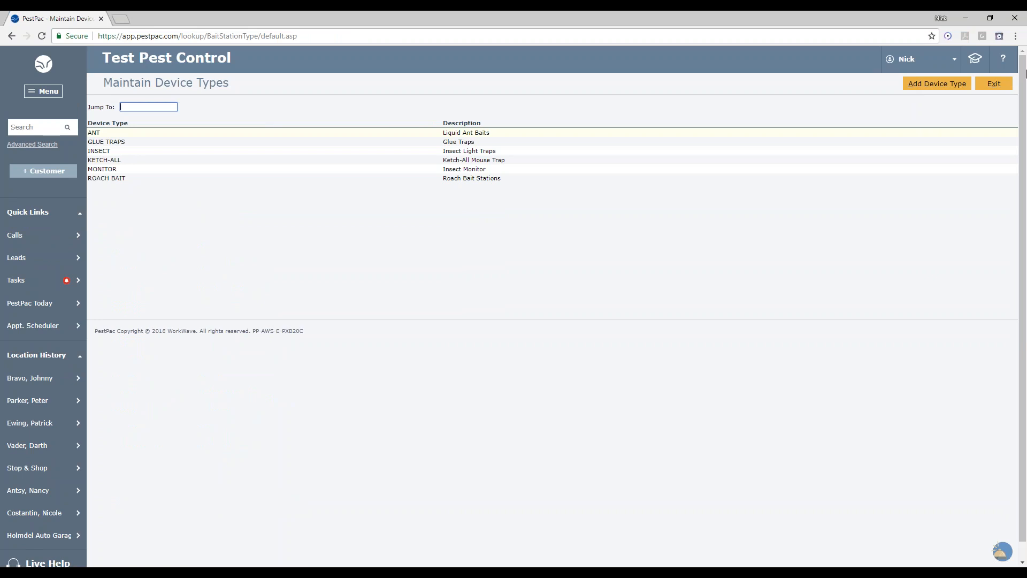
{"action": "left_click", "coordinate": [993, 84]}
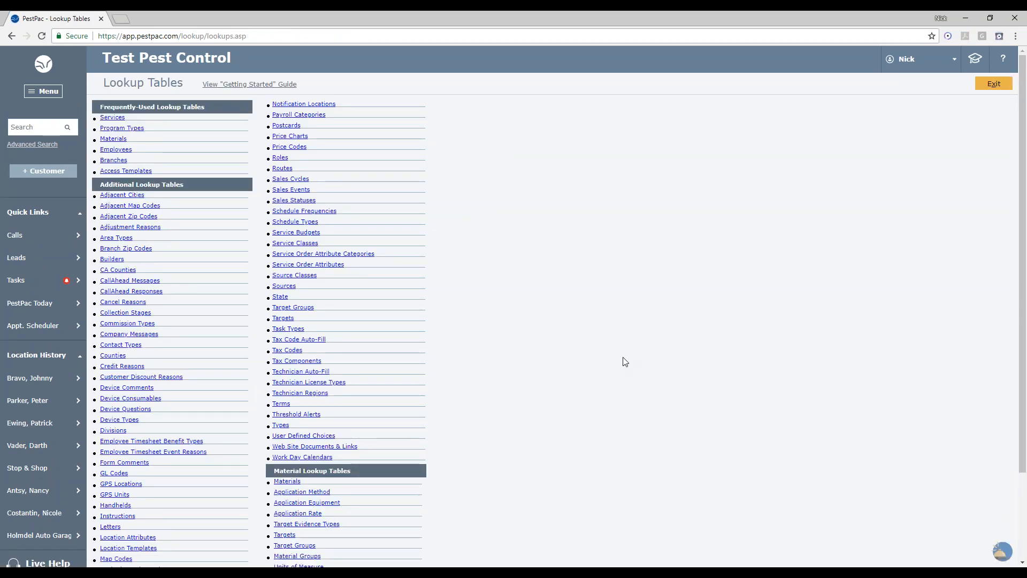
- Open the Condition Groups lookup table to review its groups, then exit
{"action": "scroll", "coordinate": [624, 361], "scroll_direction": "down", "scroll_amount": 3}
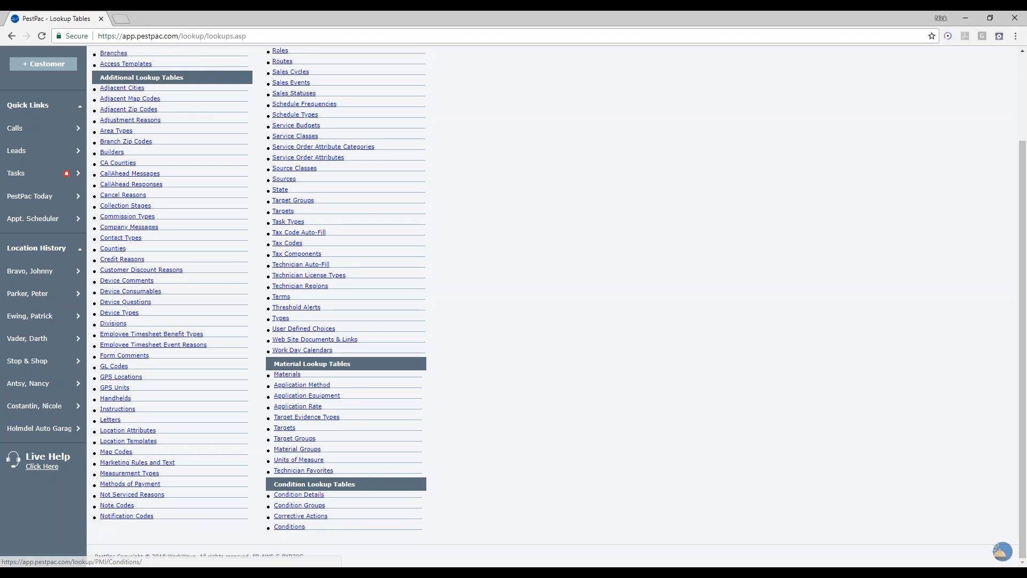
{"action": "left_click", "coordinate": [298, 506]}
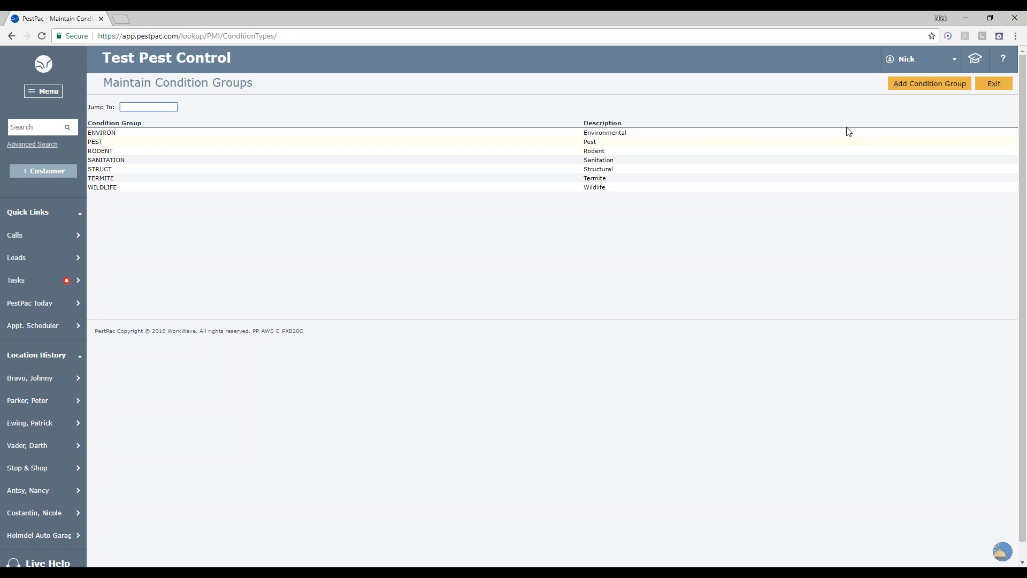
{"action": "left_click", "coordinate": [992, 85]}
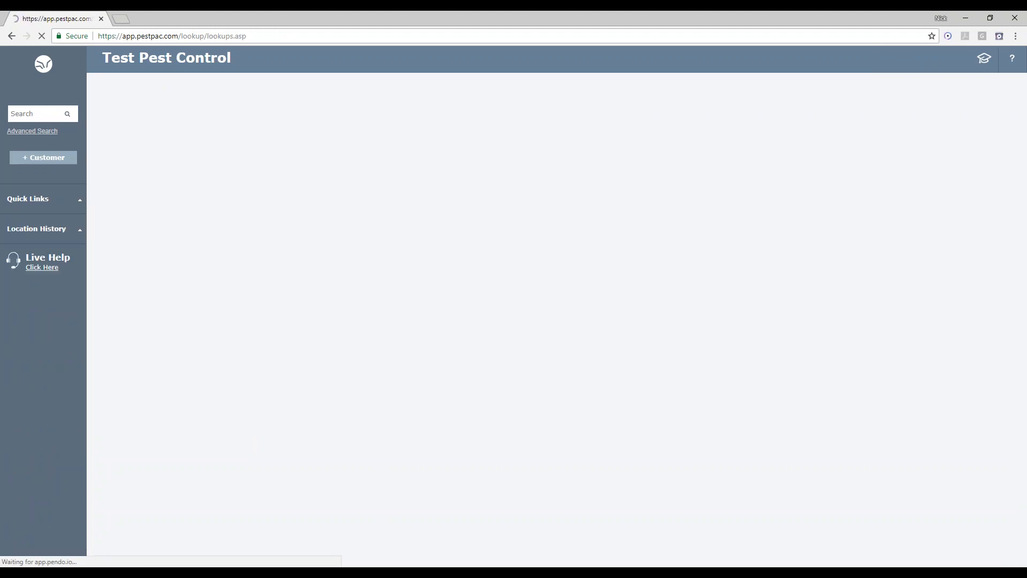
- Open the Area covered in debris condition and review its group options, keeping SANITATION
{"action": "scroll", "coordinate": [513, 304], "scroll_direction": "down", "scroll_amount": 2}
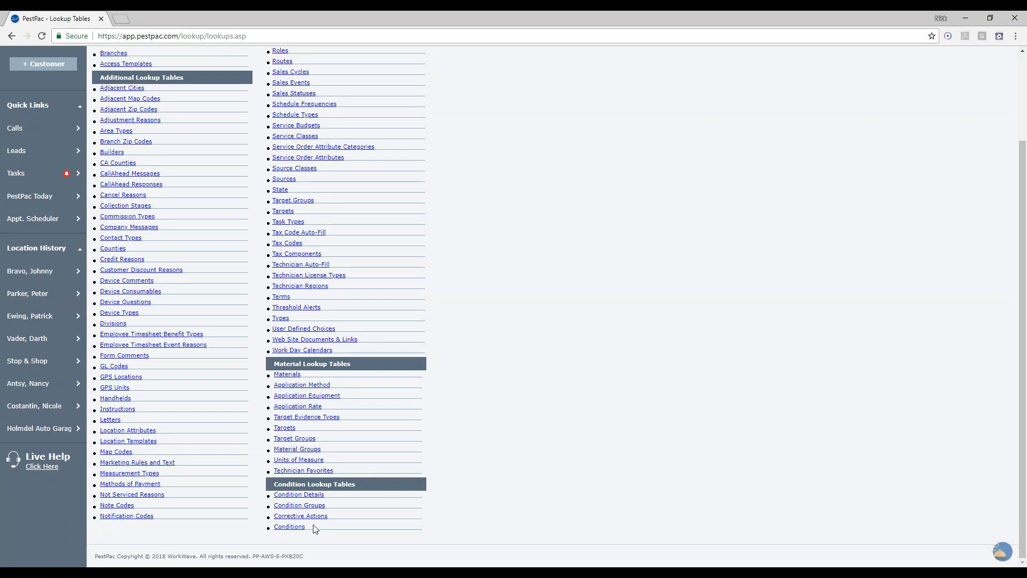
{"action": "left_click", "coordinate": [289, 526]}
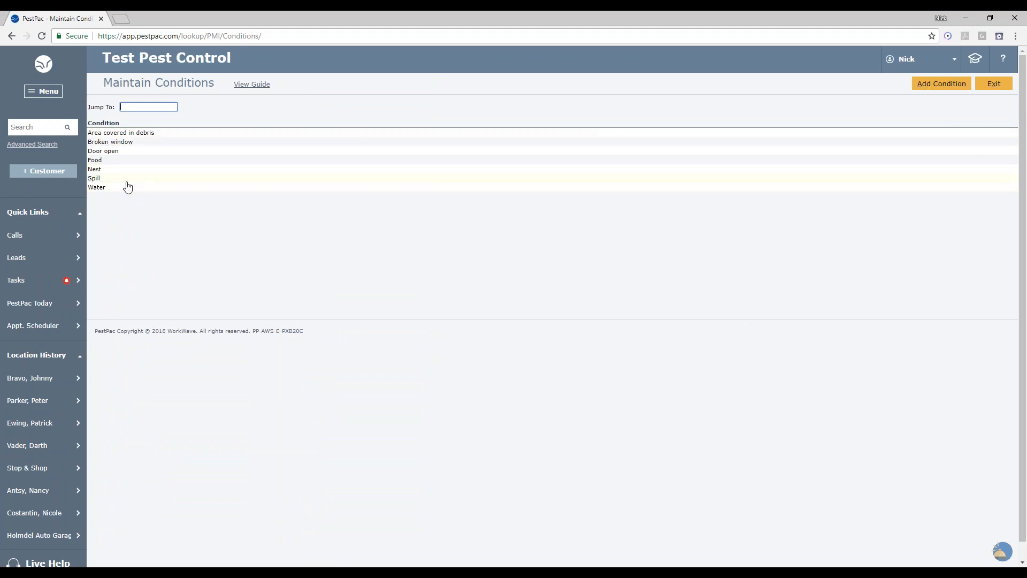
{"action": "left_click", "coordinate": [127, 135]}
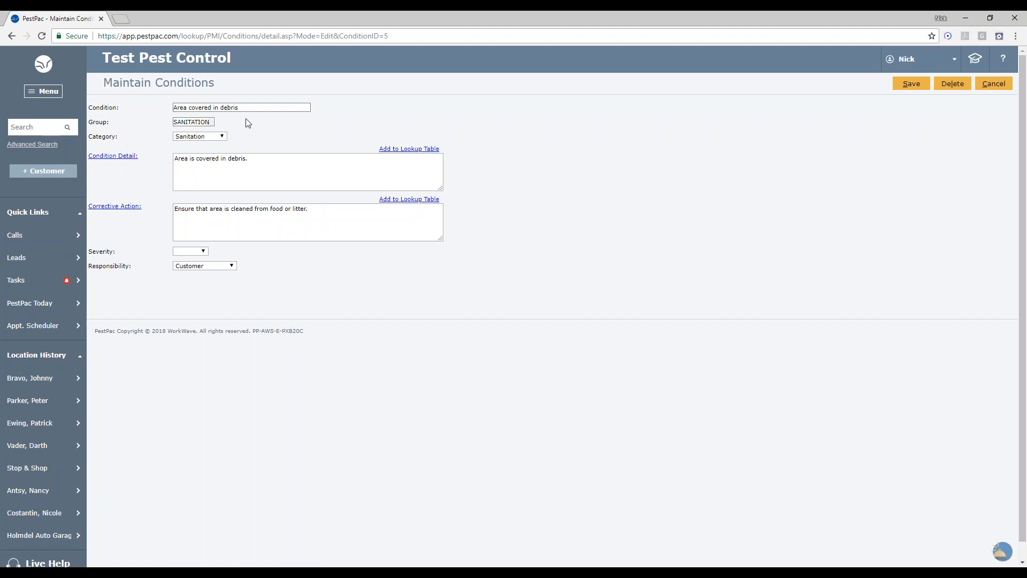
{"action": "left_click_drag", "start_coordinate": [251, 108], "coordinate": [126, 119]}
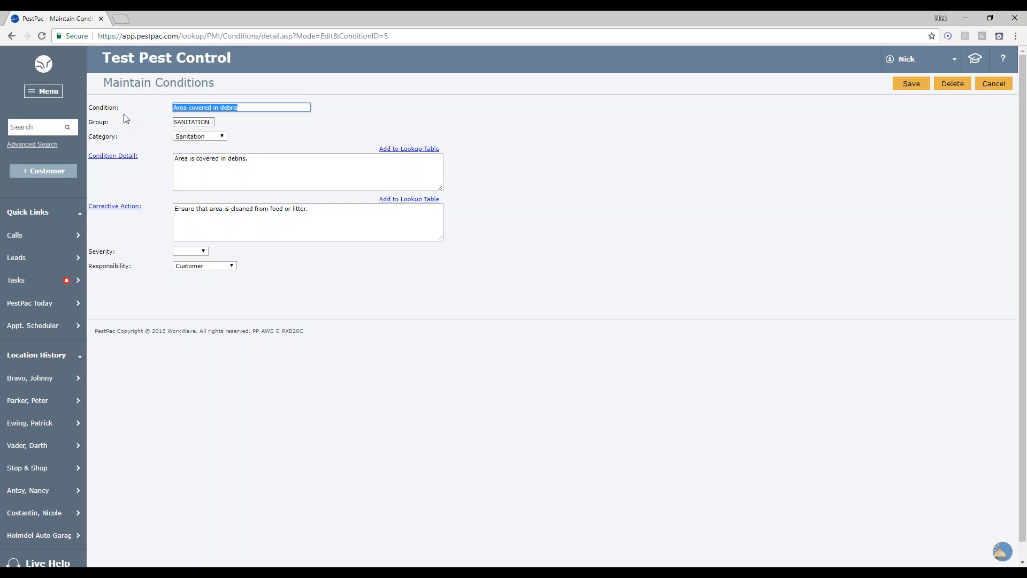
{"action": "left_click", "coordinate": [197, 122]}
{"action": "key", "text": "BackSpace"}
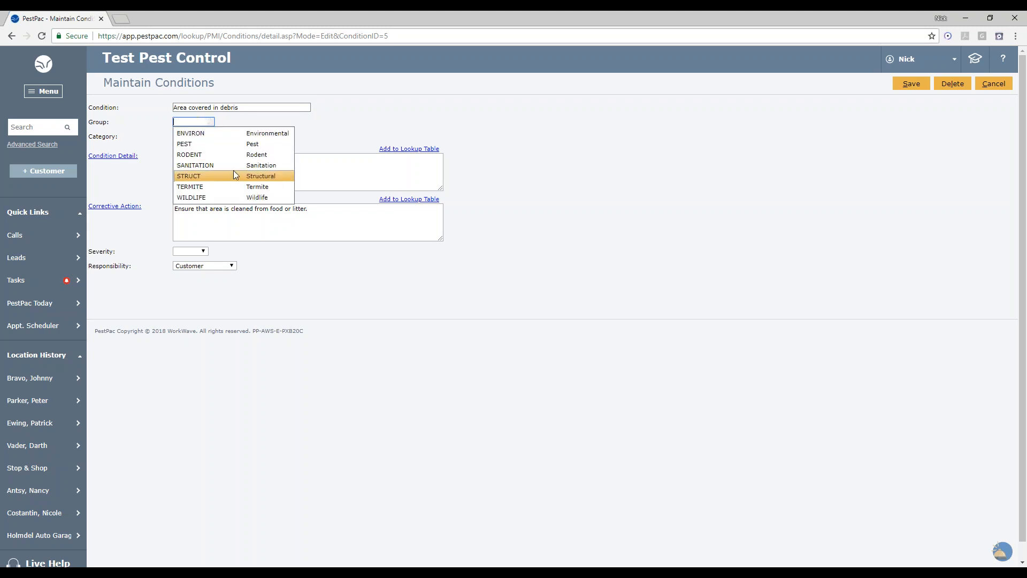
{"action": "left_click", "coordinate": [233, 166]}
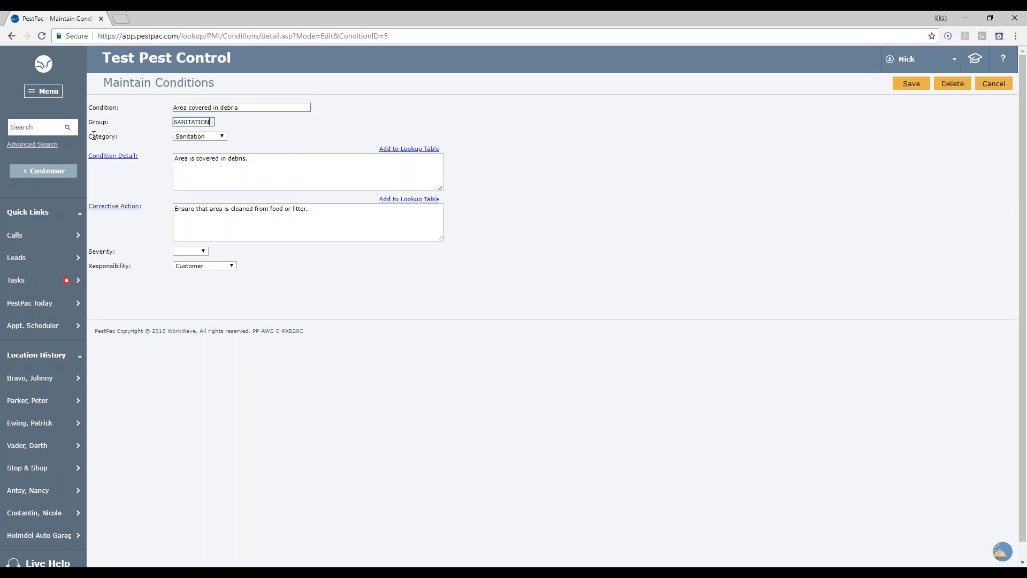
- Change the condition's category to Structural and then back to Sanitation
{"action": "left_click", "coordinate": [219, 138]}
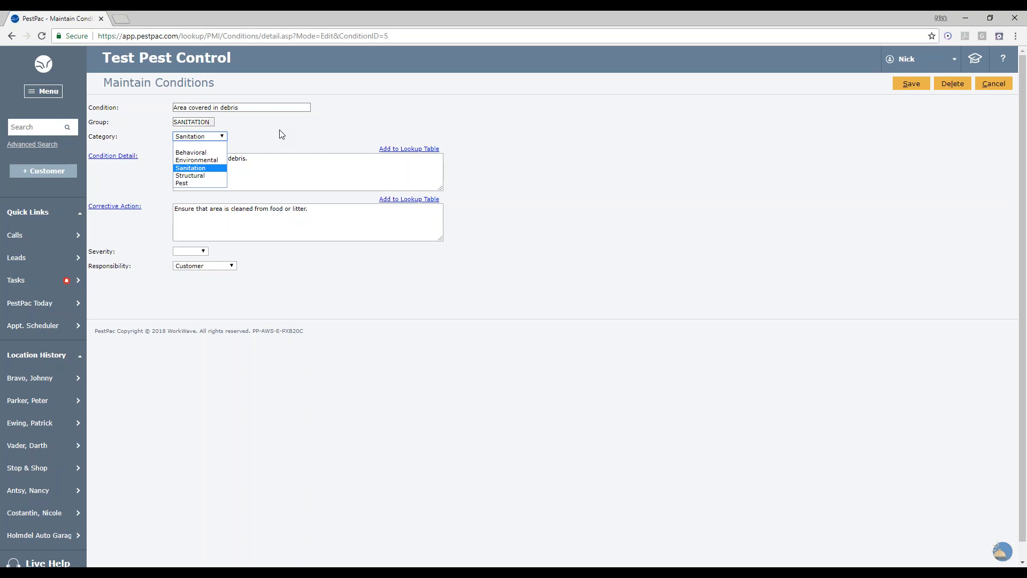
{"action": "left_click", "coordinate": [197, 176]}
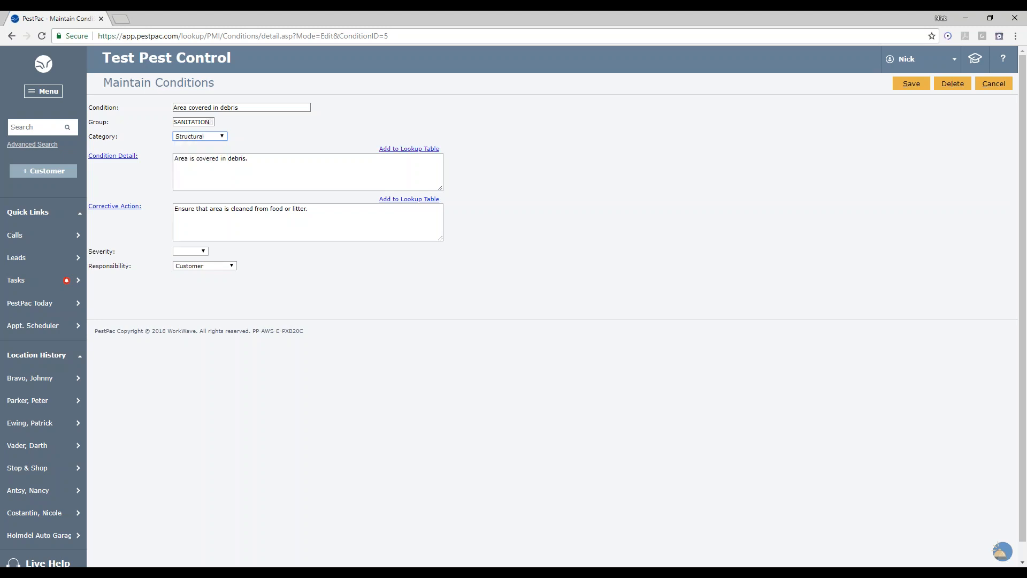
{"action": "left_click", "coordinate": [200, 139]}
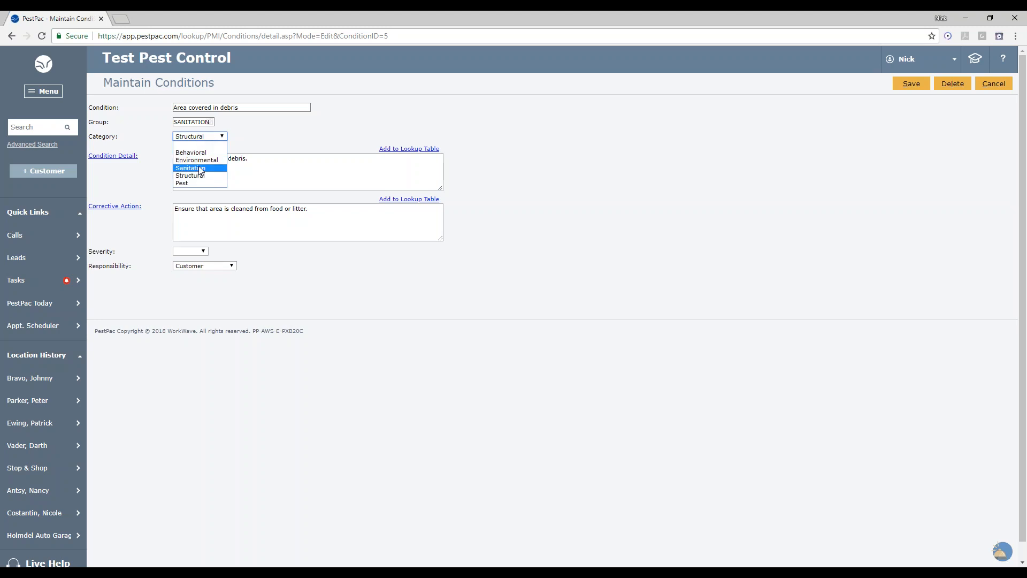
{"action": "left_click_drag", "start_coordinate": [262, 167], "coordinate": [157, 173]}
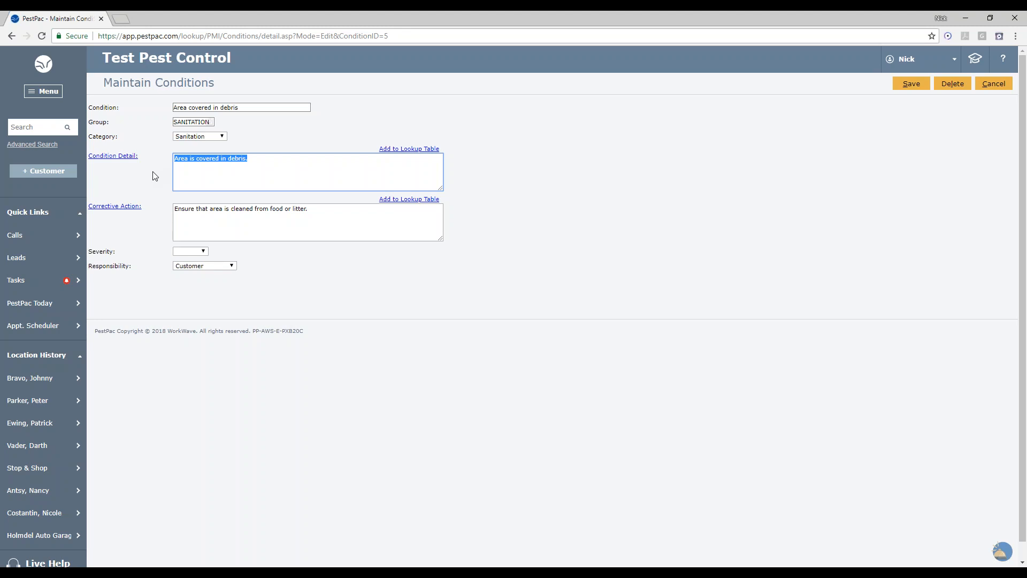
- Review the condition's corrective action and its Low, Medium and High severity options
{"action": "left_click", "coordinate": [332, 221]}
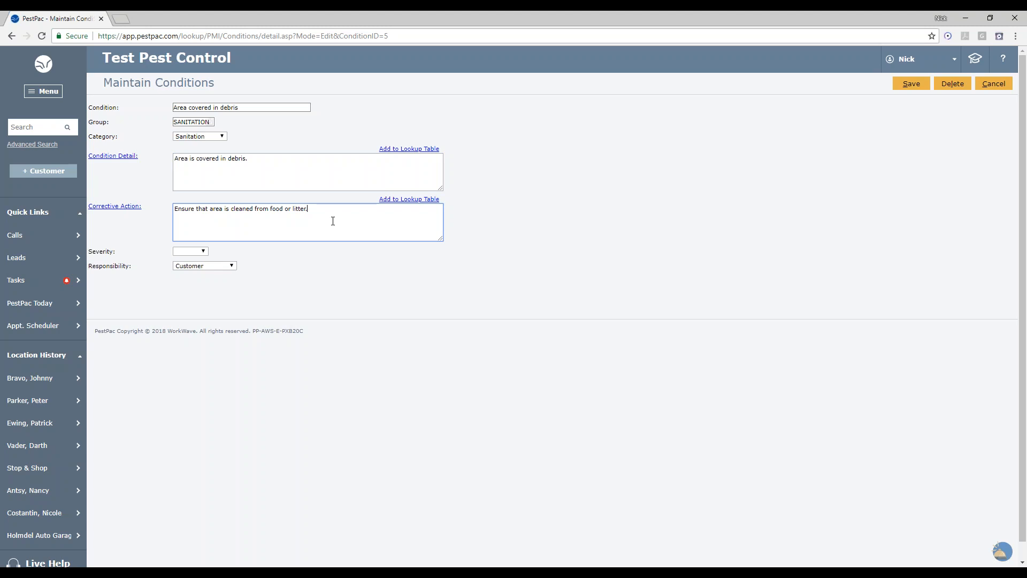
{"action": "left_click", "coordinate": [193, 252]}
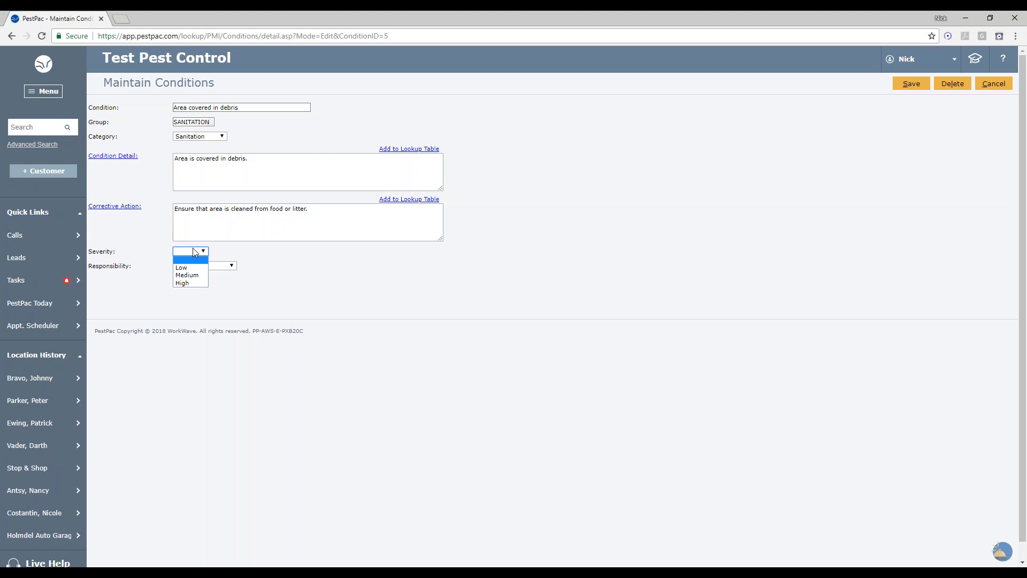
{"action": "left_click", "coordinate": [255, 272]}
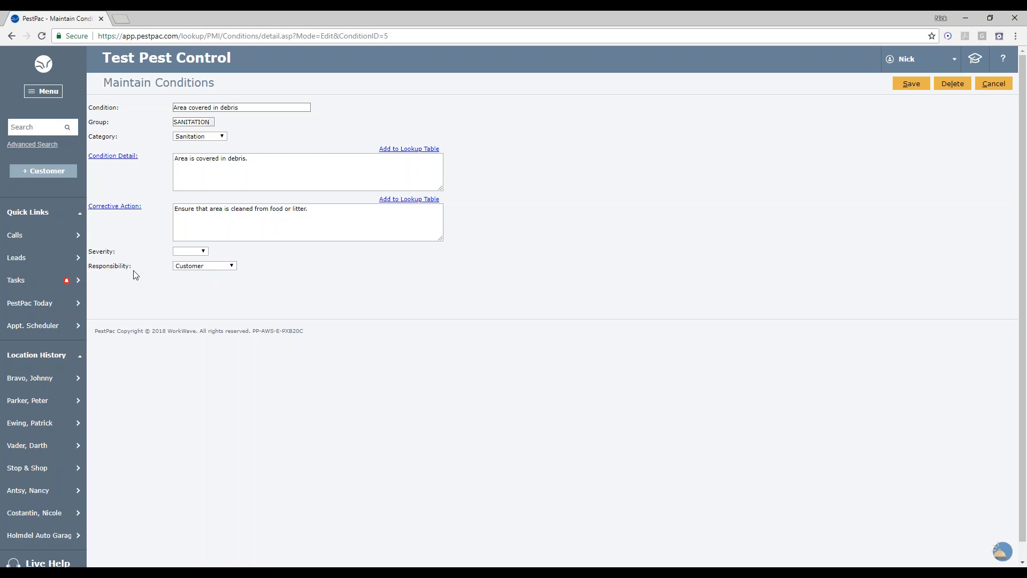
- Review the condition's Responsibility options, keeping Customer
{"action": "left_click", "coordinate": [188, 269]}
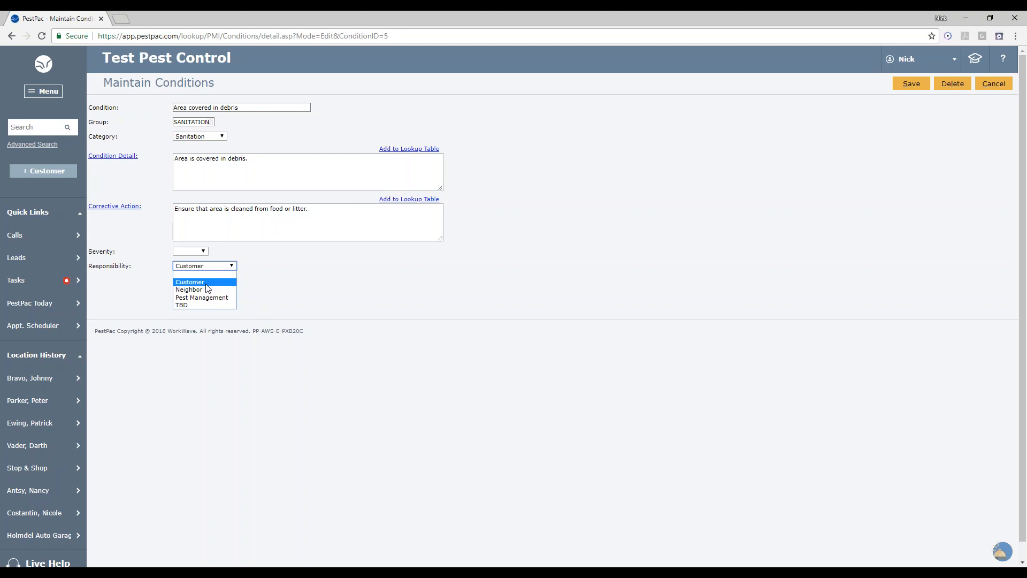
{"action": "left_click", "coordinate": [206, 283]}
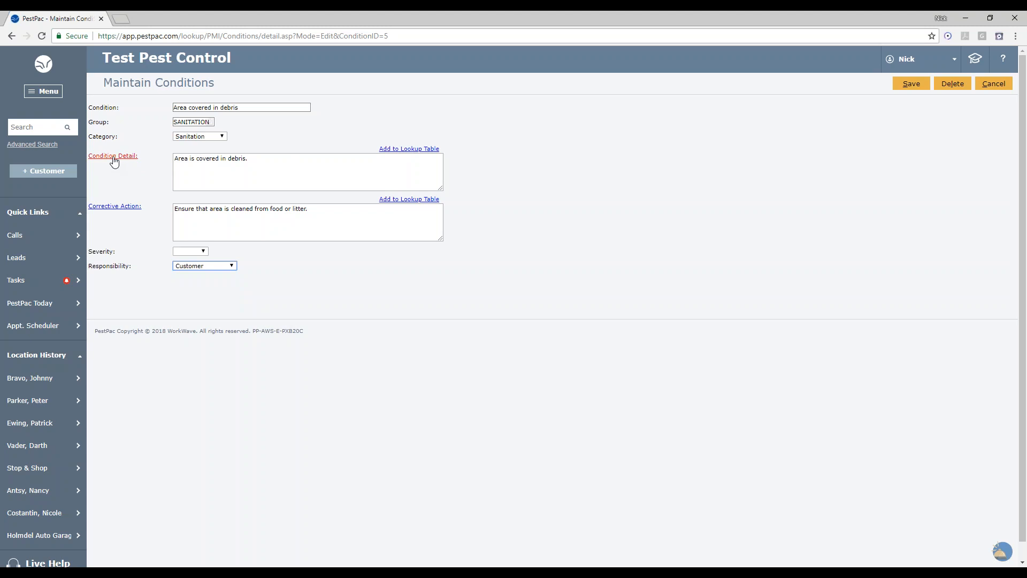
- Insert the WINDOW condition detail from the lookup list into the condition detail
{"action": "left_click", "coordinate": [255, 167]}
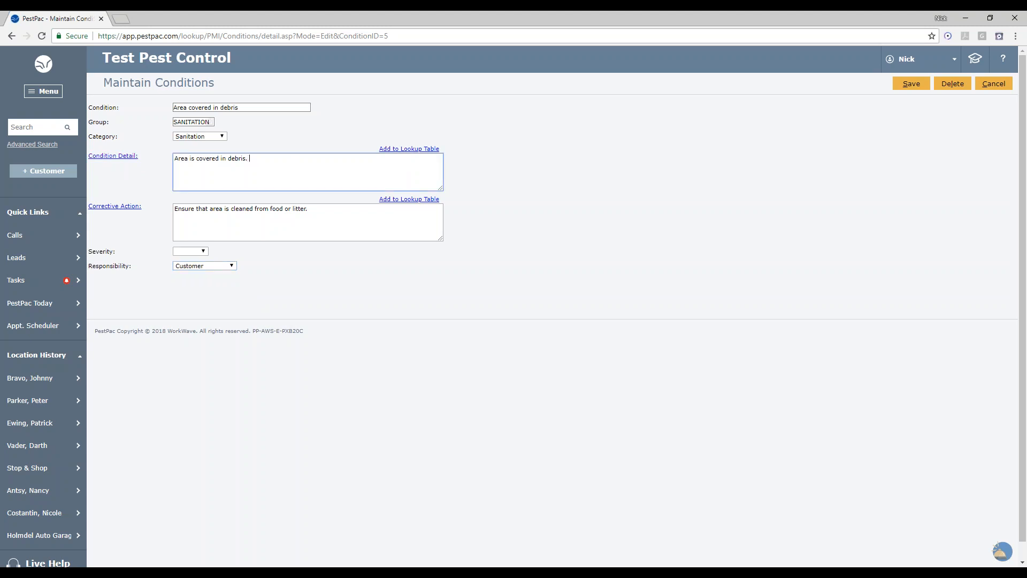
{"action": "left_click", "coordinate": [120, 157]}
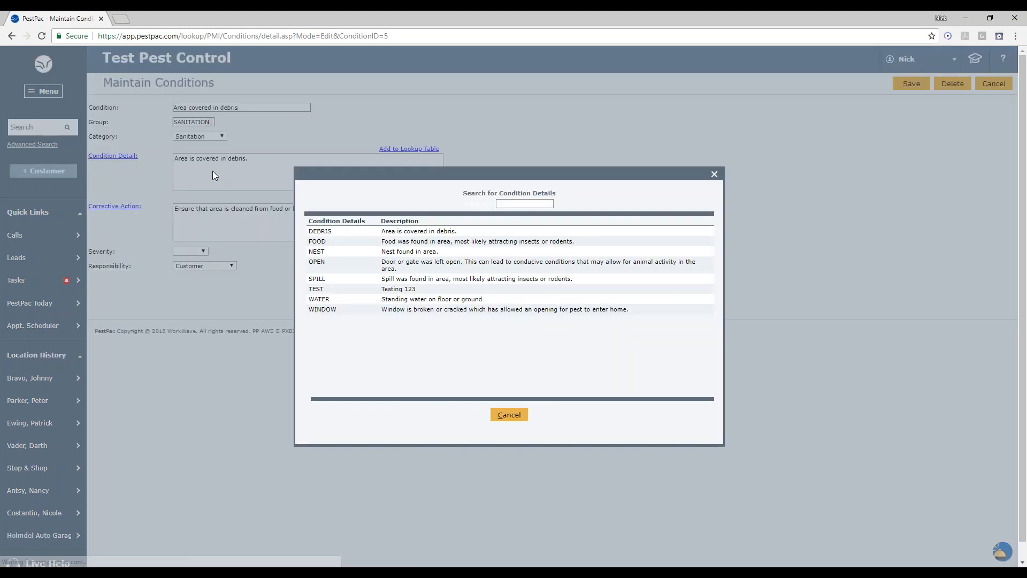
{"action": "left_click", "coordinate": [405, 310]}
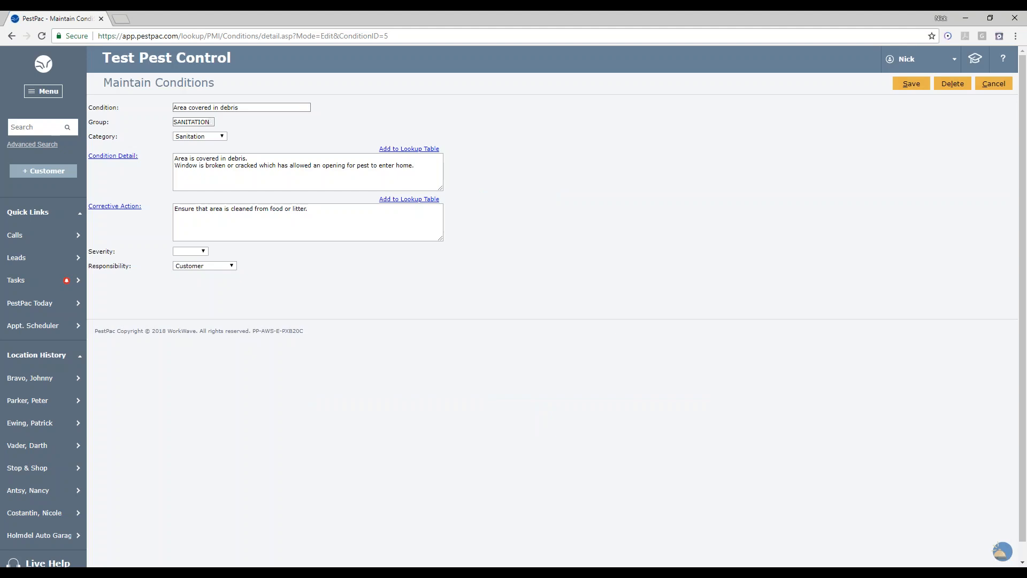
- Replace the inserted window text with "Testing." in the condition detail
{"action": "left_click_drag", "start_coordinate": [417, 171], "coordinate": [163, 181]}
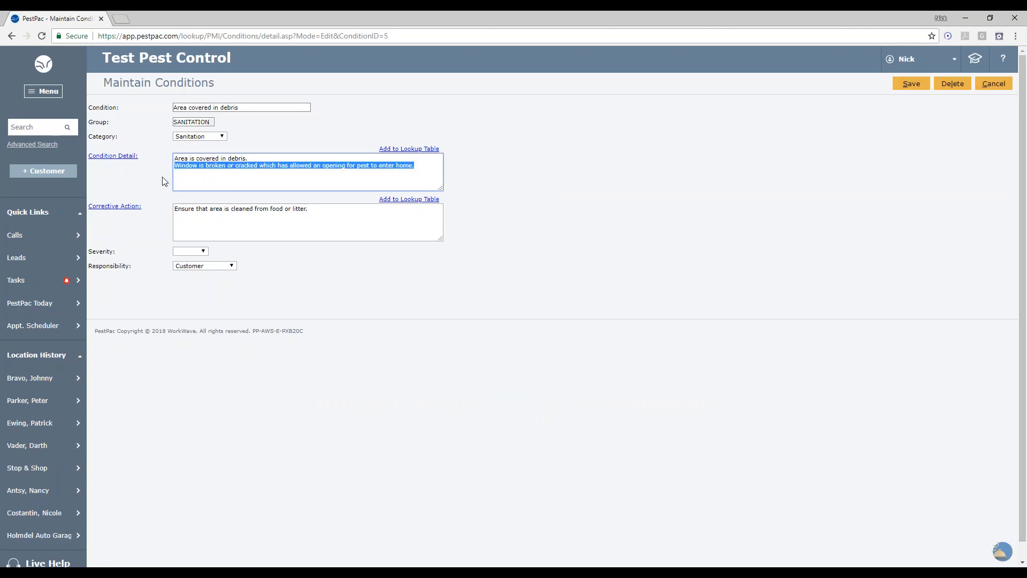
{"action": "key", "text": "BackSpace"}
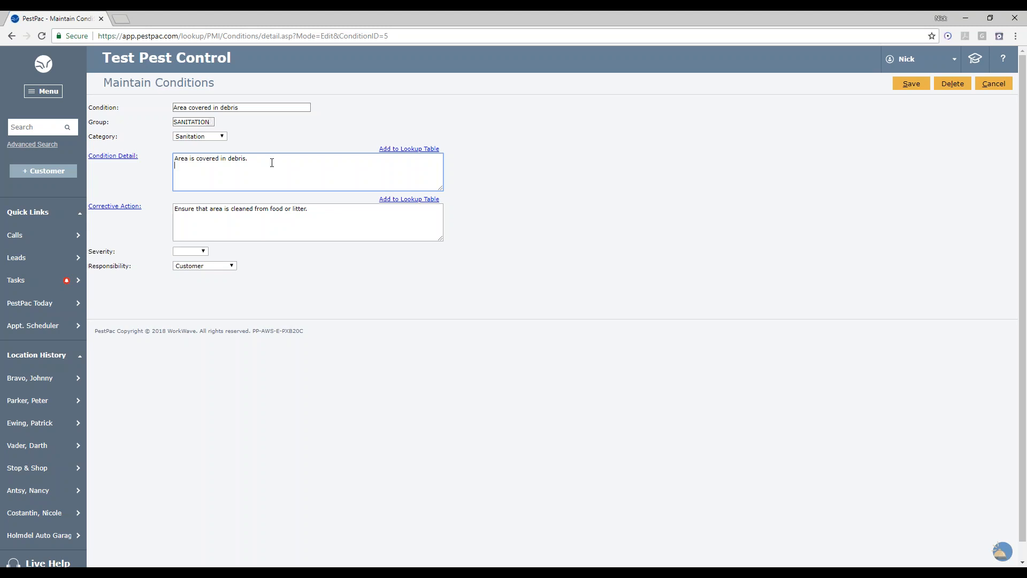
{"action": "key", "text": "BackSpace"}
{"action": "type", "text": "Testing."}
- Try to add the condition detail to the lookup table under the code Test
{"action": "left_click", "coordinate": [425, 150]}
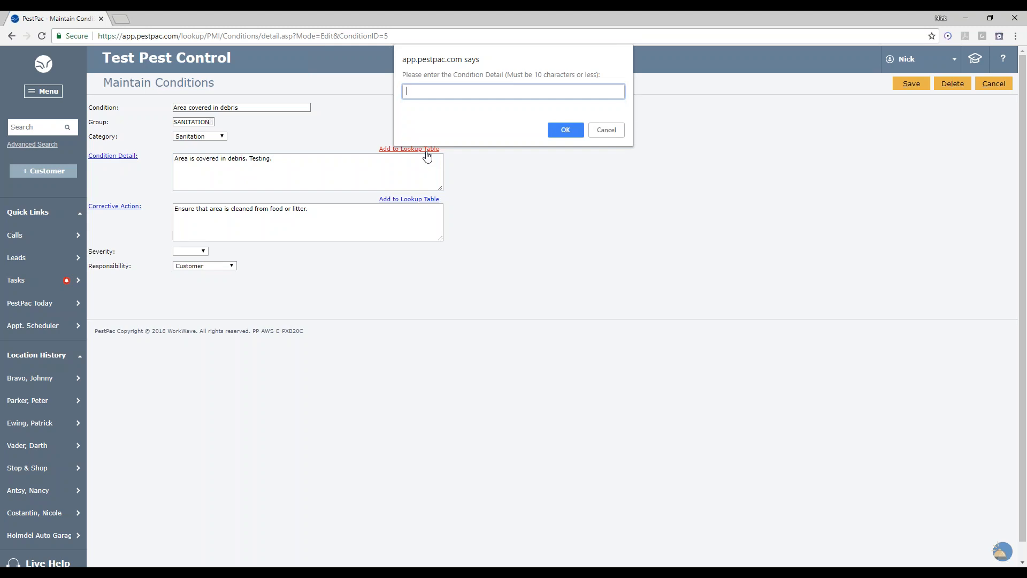
{"action": "type", "text": "Test"}
{"action": "left_click", "coordinate": [566, 132]}
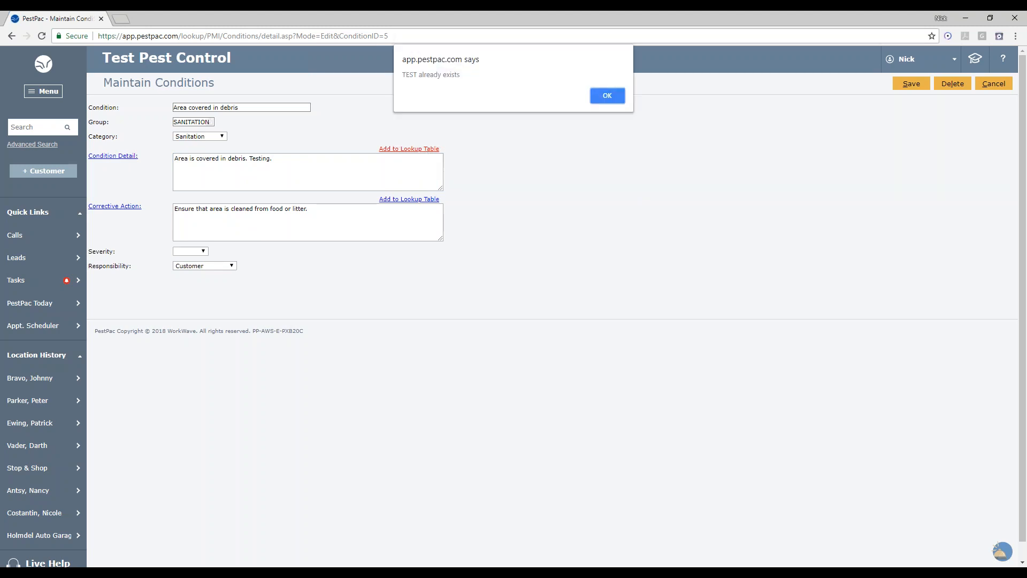
{"action": "left_click", "coordinate": [601, 93]}
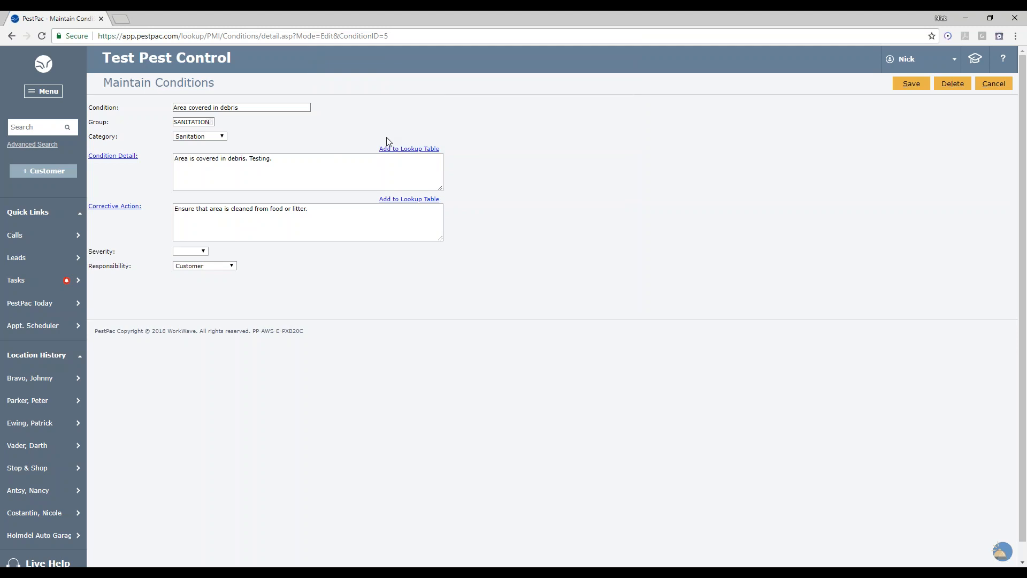
- Add the condition detail to the lookup table under the code Test2
{"action": "left_click", "coordinate": [410, 148]}
{"action": "type", "text": "Test2"}
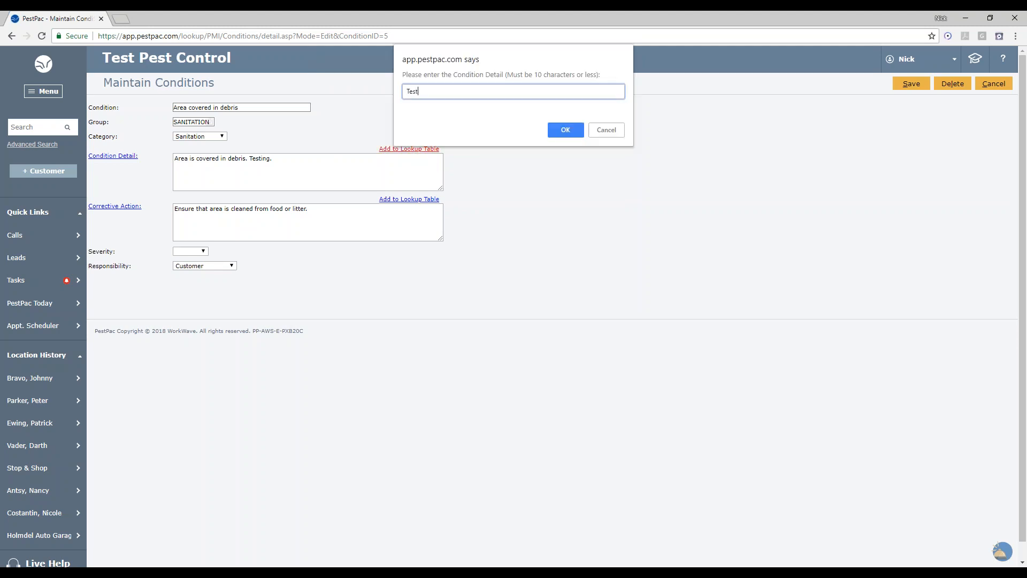
{"action": "left_click", "coordinate": [574, 132]}
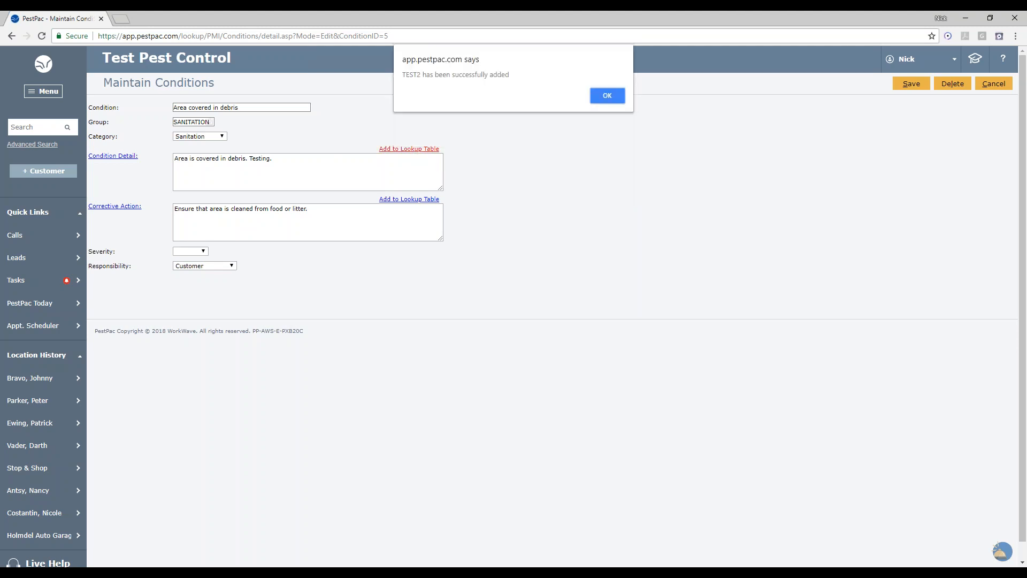
{"action": "left_click", "coordinate": [606, 95]}
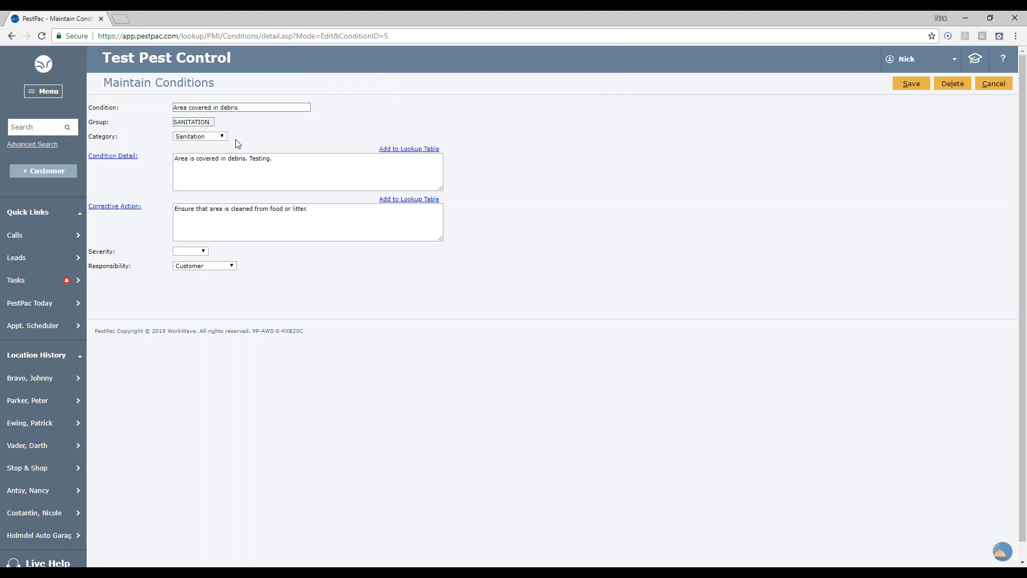
- Open the condition details lookup list to check its entries, then close it
{"action": "left_click", "coordinate": [131, 156]}
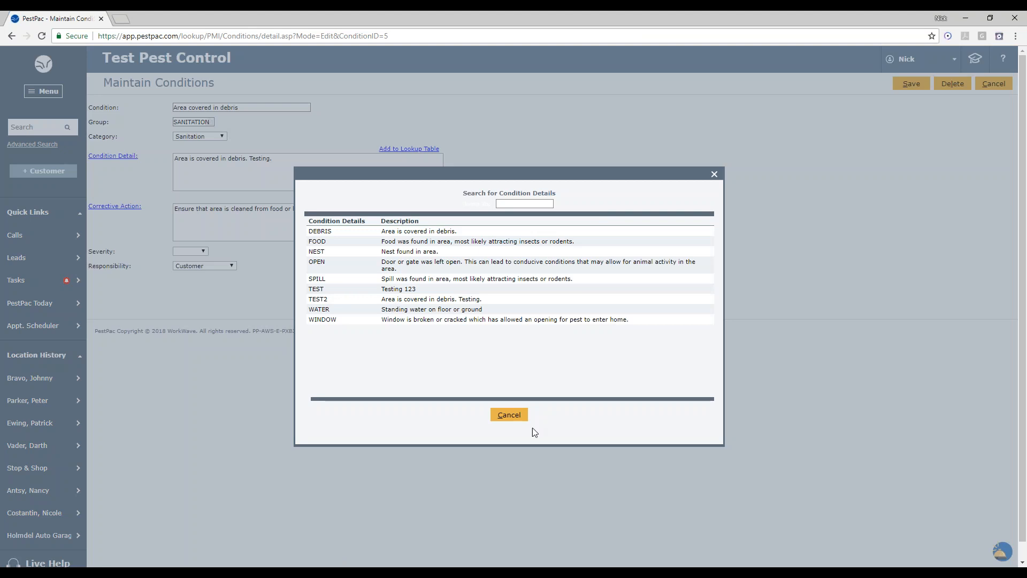
{"action": "left_click", "coordinate": [511, 417]}
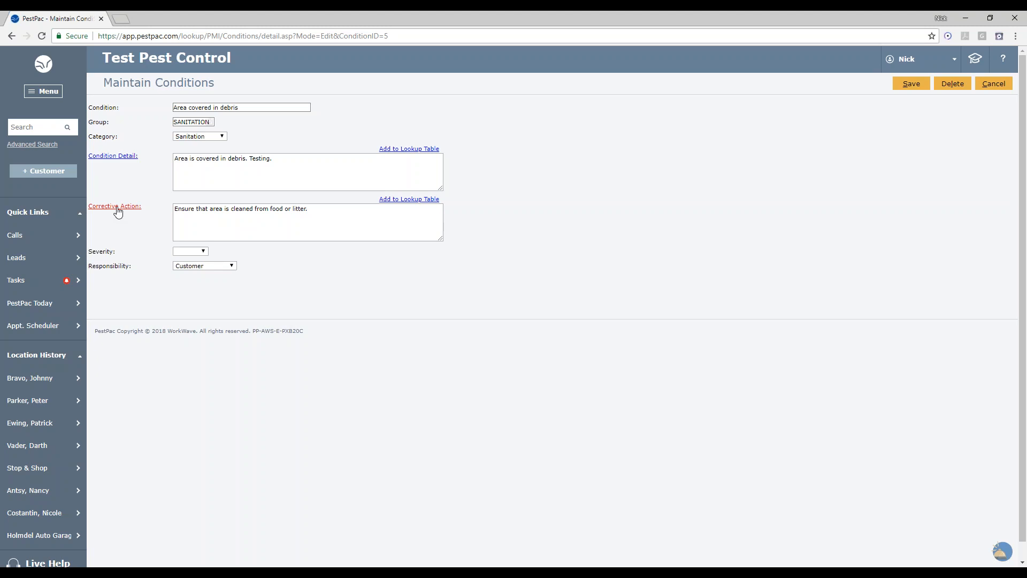
- Save the Area covered in debris condition and return to the conditions list
{"action": "left_click", "coordinate": [319, 211]}
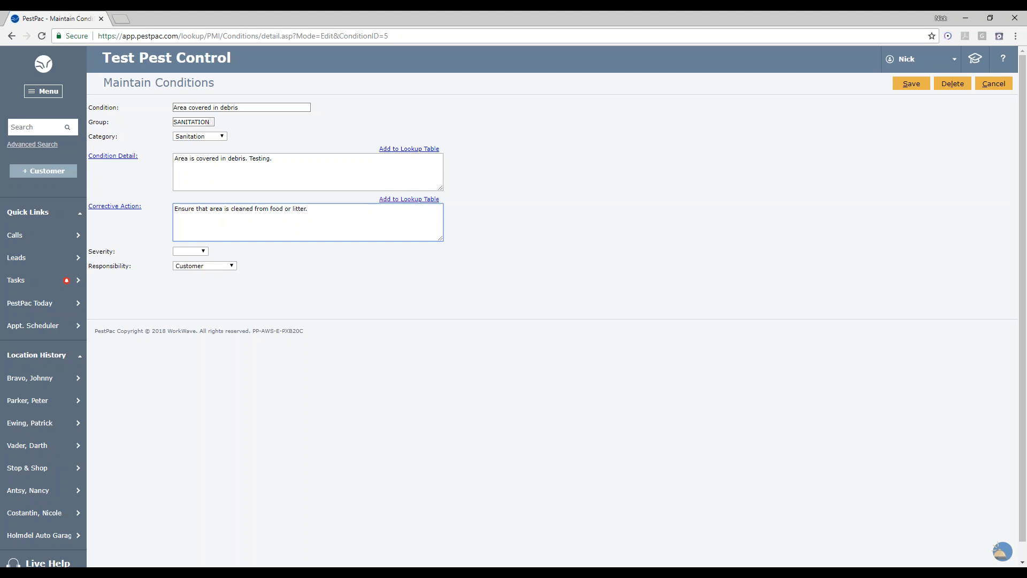
{"action": "left_click", "coordinate": [916, 87]}
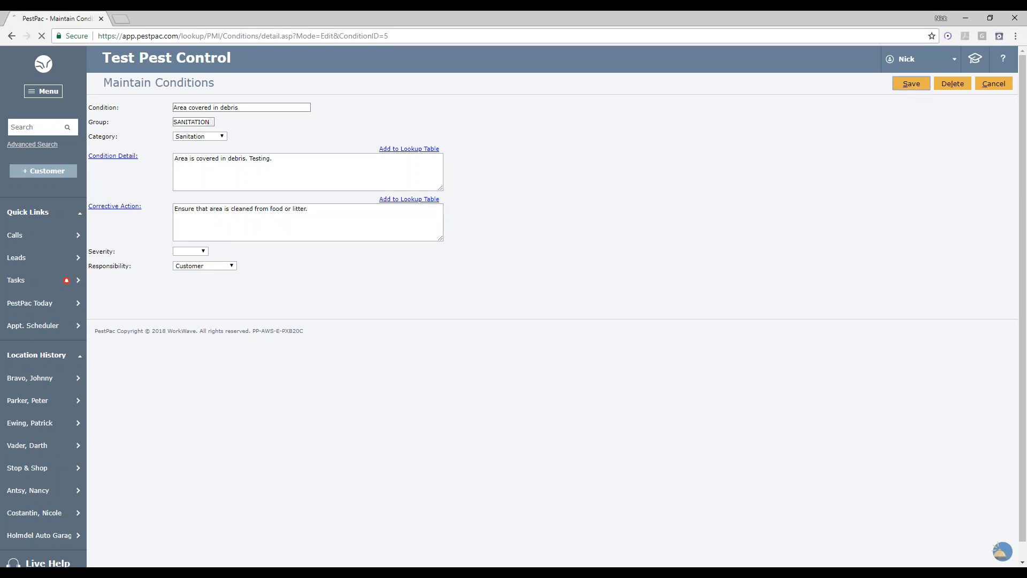
{"action": "left_click", "coordinate": [994, 84]}
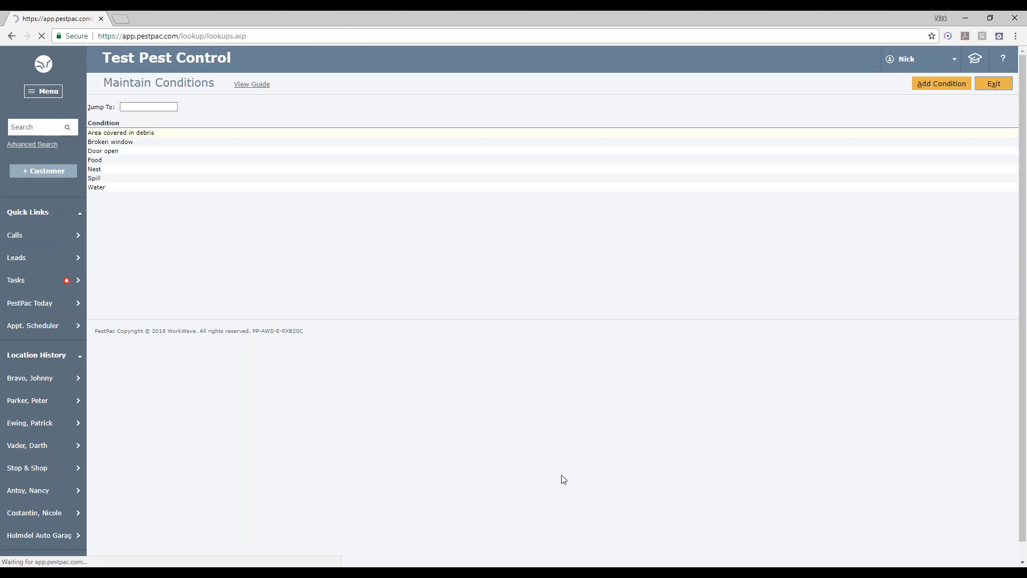
- Open the Corrective Actions lookup table and view the CLEANFOOD entry, then cancel
{"action": "scroll", "coordinate": [564, 479], "scroll_direction": "down", "scroll_amount": 2}
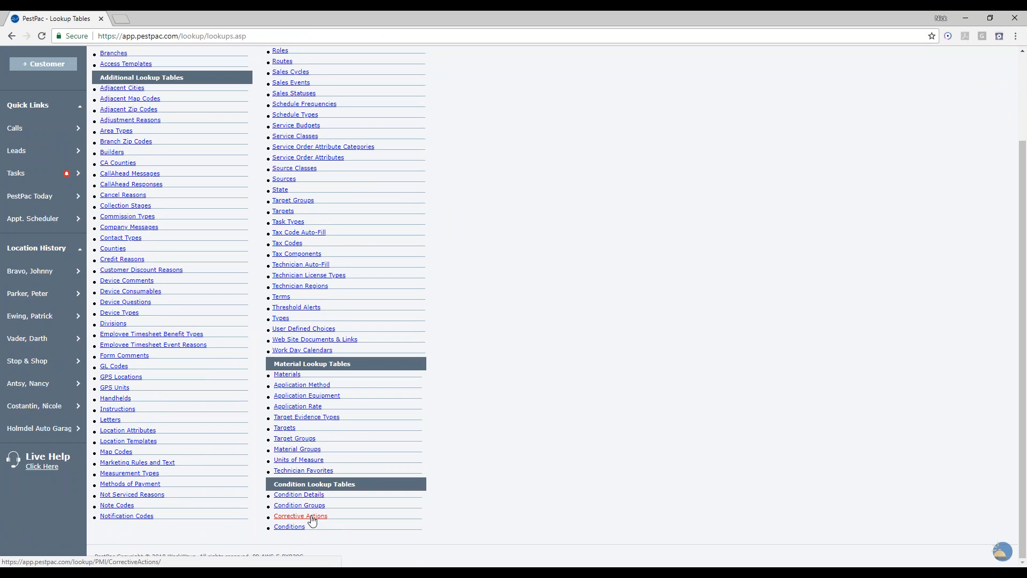
{"action": "left_click", "coordinate": [312, 520]}
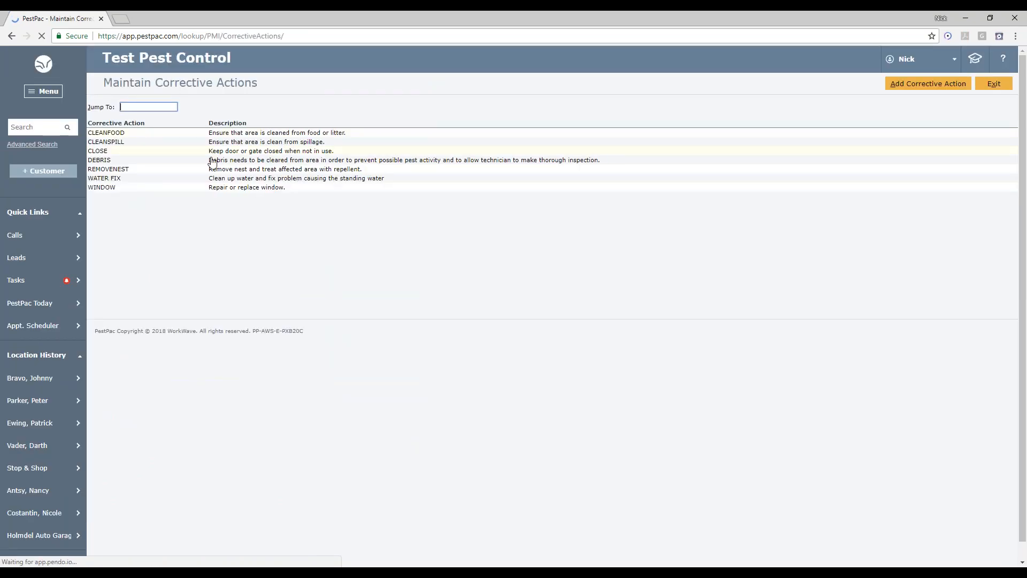
{"action": "left_click", "coordinate": [273, 134]}
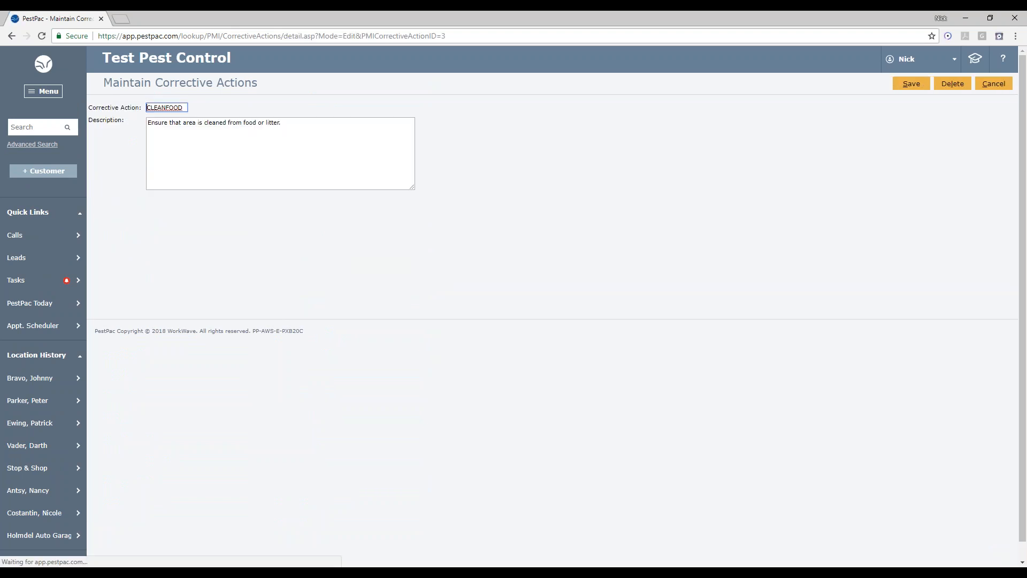
{"action": "left_click", "coordinate": [992, 84]}
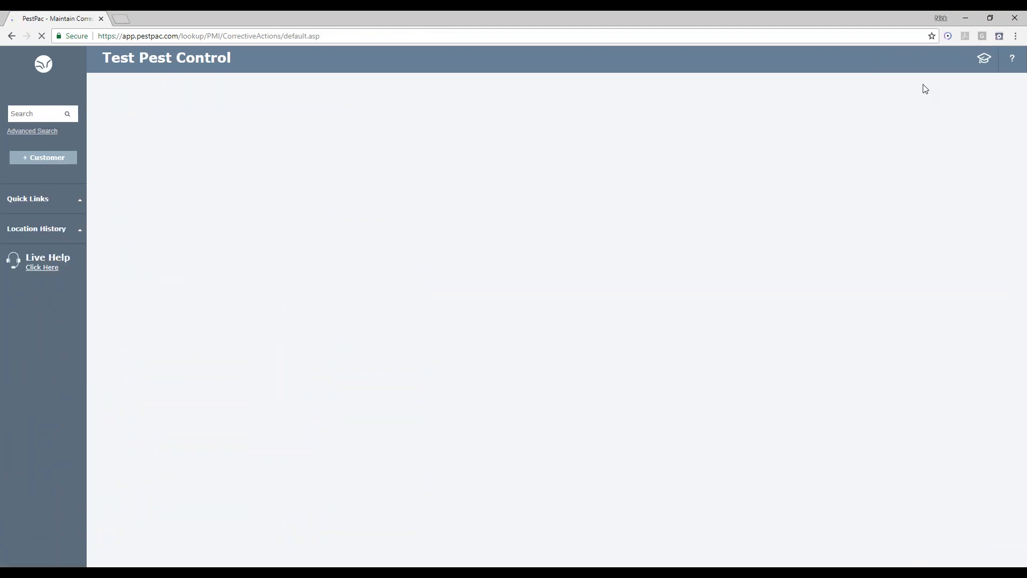
- Open a new corrective action form to view its fields, then cancel and exit the table
{"action": "left_click", "coordinate": [920, 87]}
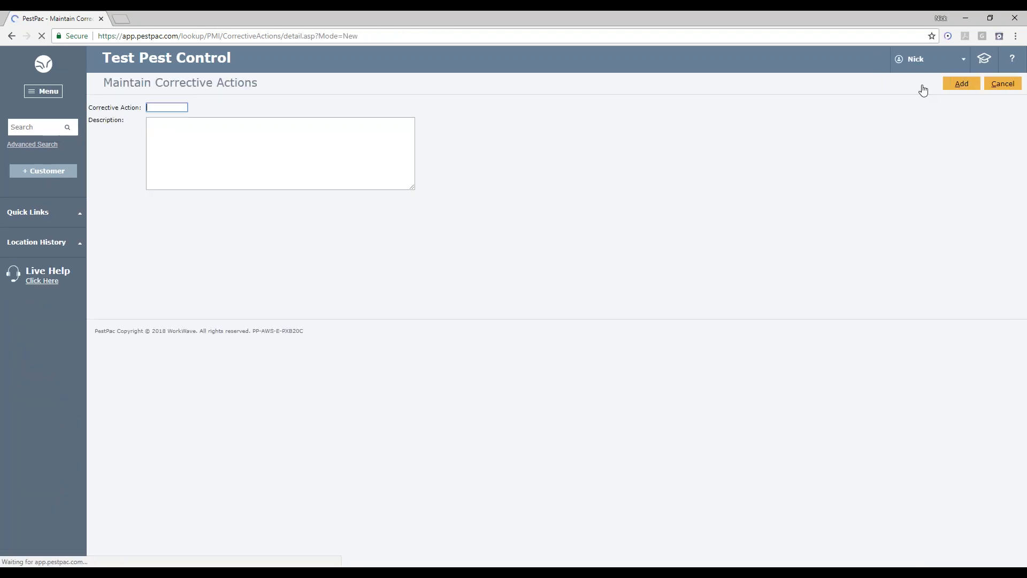
{"action": "left_click", "coordinate": [362, 155]}
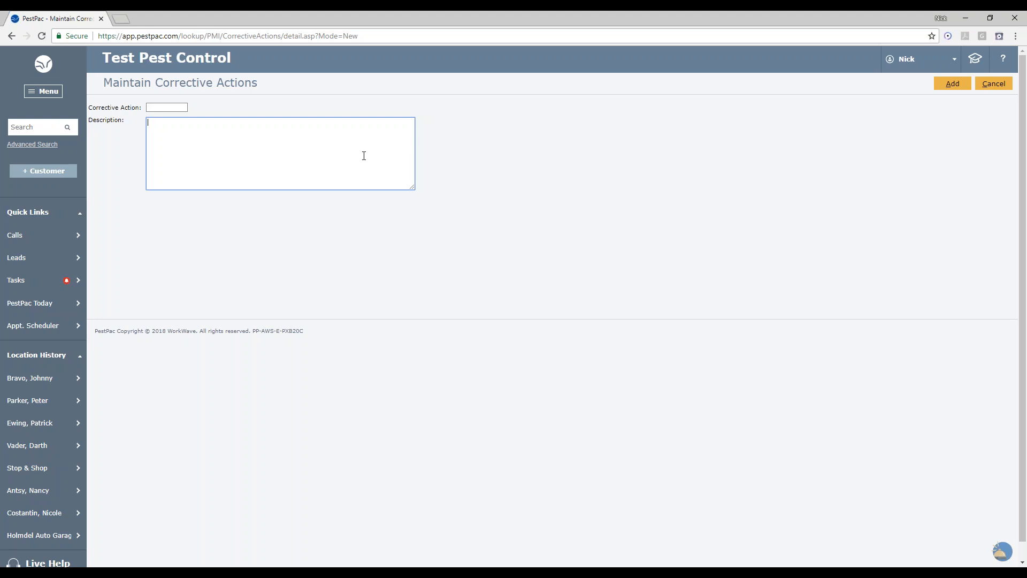
{"action": "left_click", "coordinate": [990, 85]}
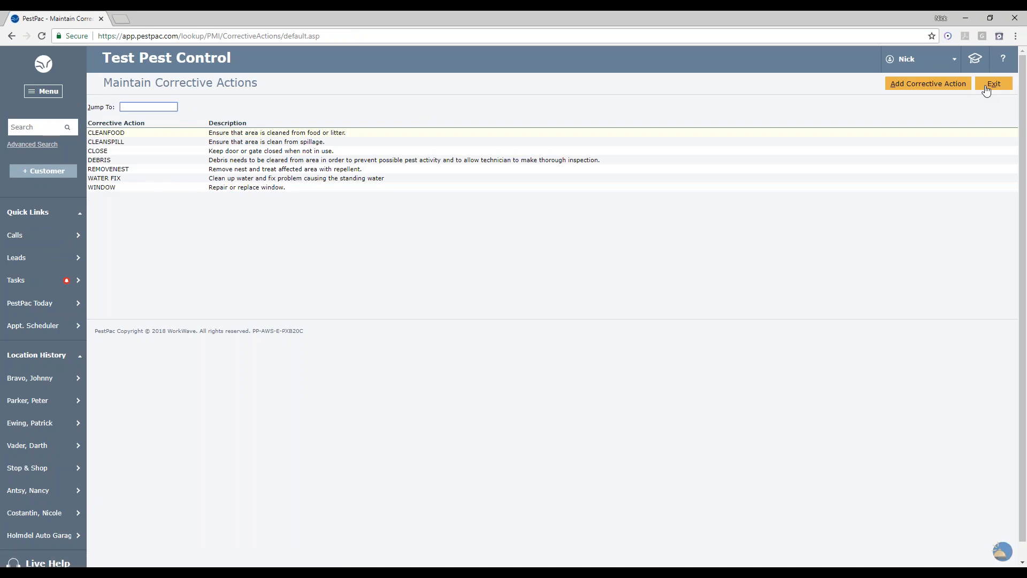
{"action": "left_click", "coordinate": [987, 88]}
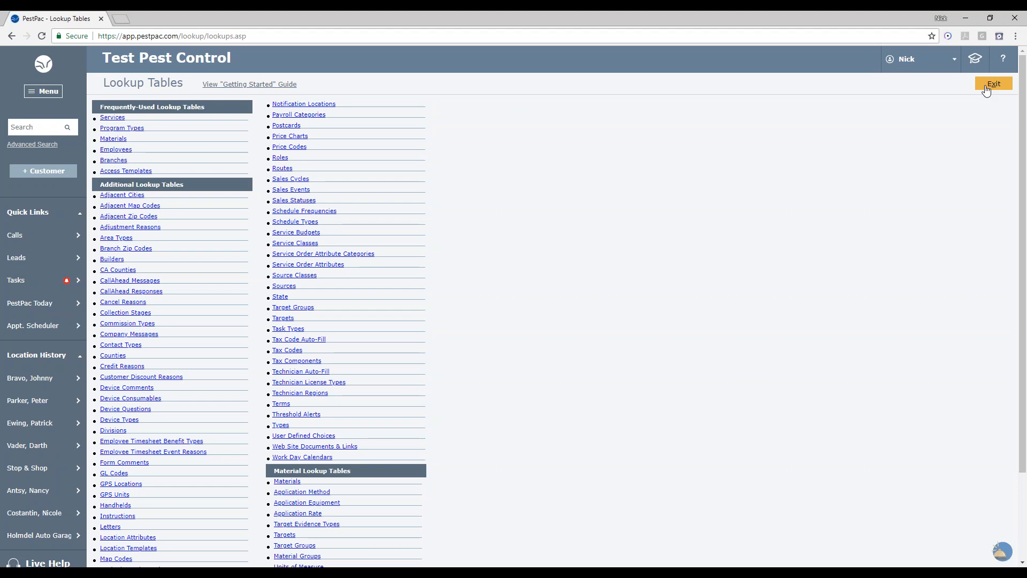
- Open the Location Templates lookup table
{"action": "scroll", "coordinate": [803, 328], "scroll_direction": "down", "scroll_amount": 3}
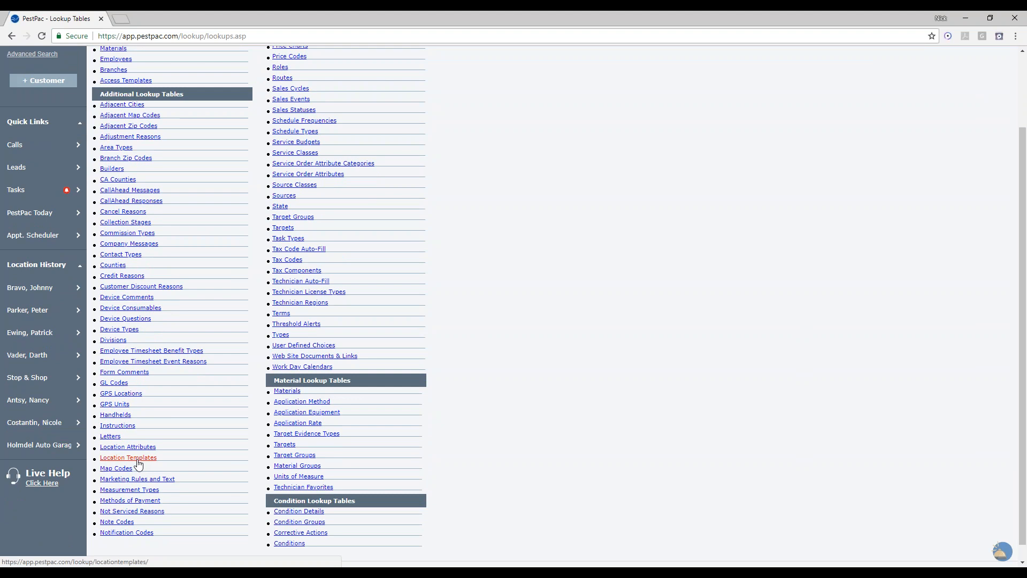
{"action": "left_click", "coordinate": [138, 461]}
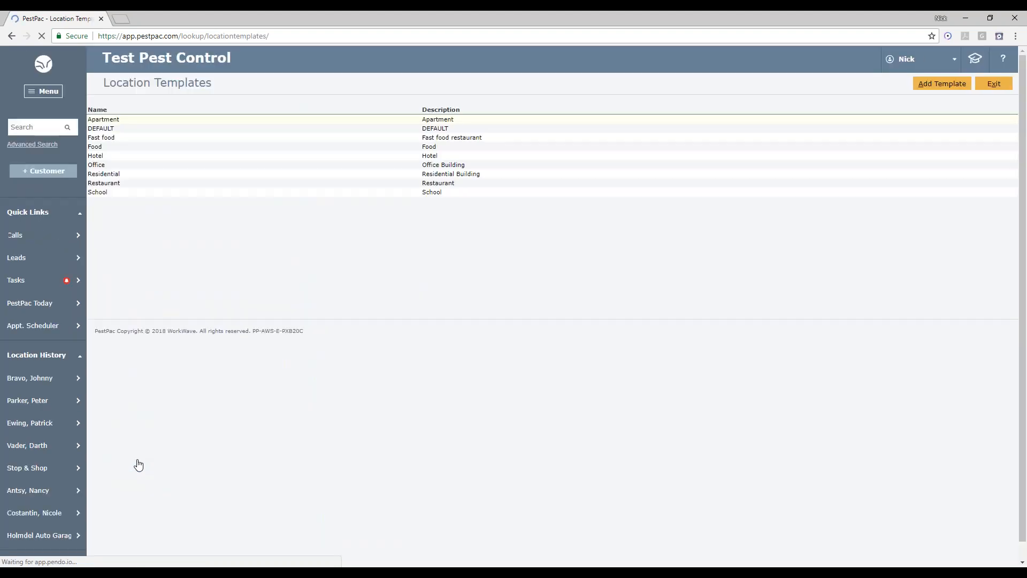
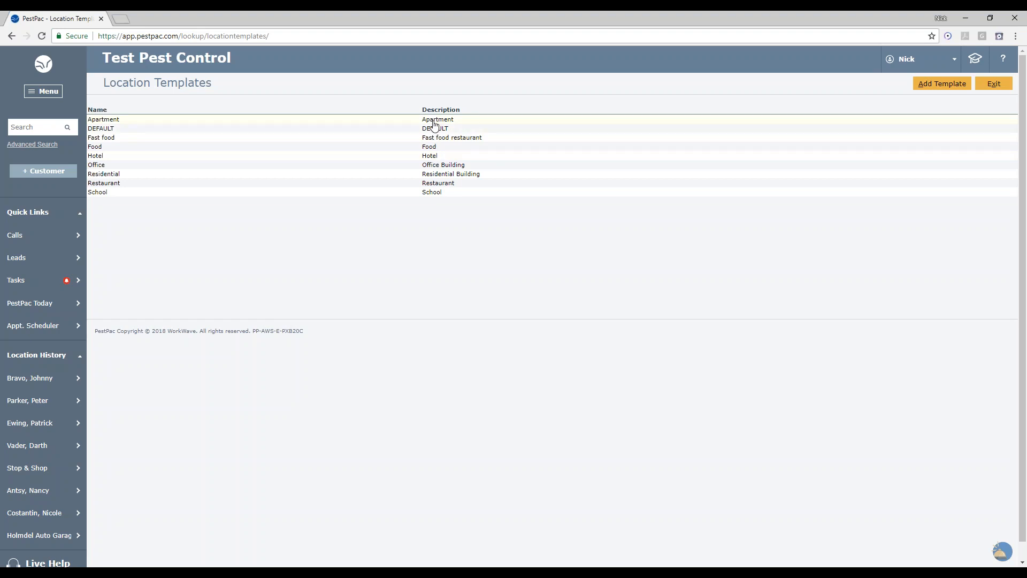
- Open the Residential location template and add a top-level area titled Driveway, description Driveway, type EXTERIOR
{"action": "left_click", "coordinate": [460, 180]}
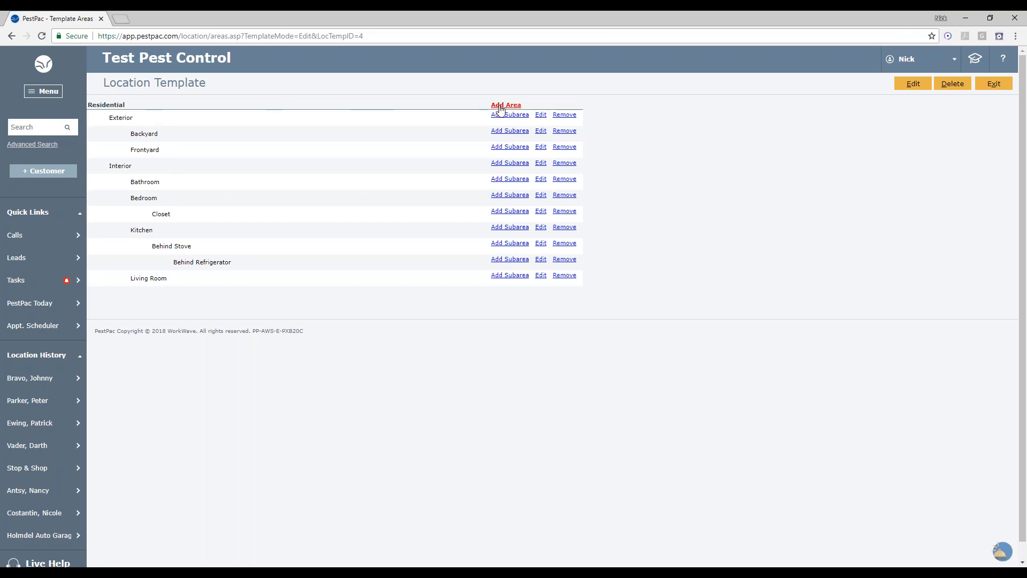
{"action": "left_click", "coordinate": [501, 106]}
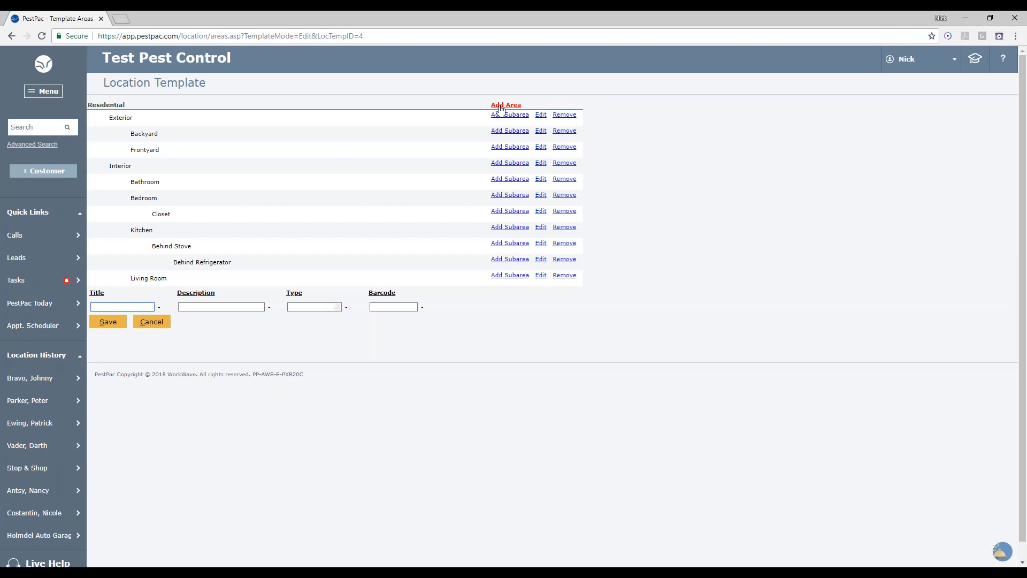
{"action": "type", "text": "Driveway"}
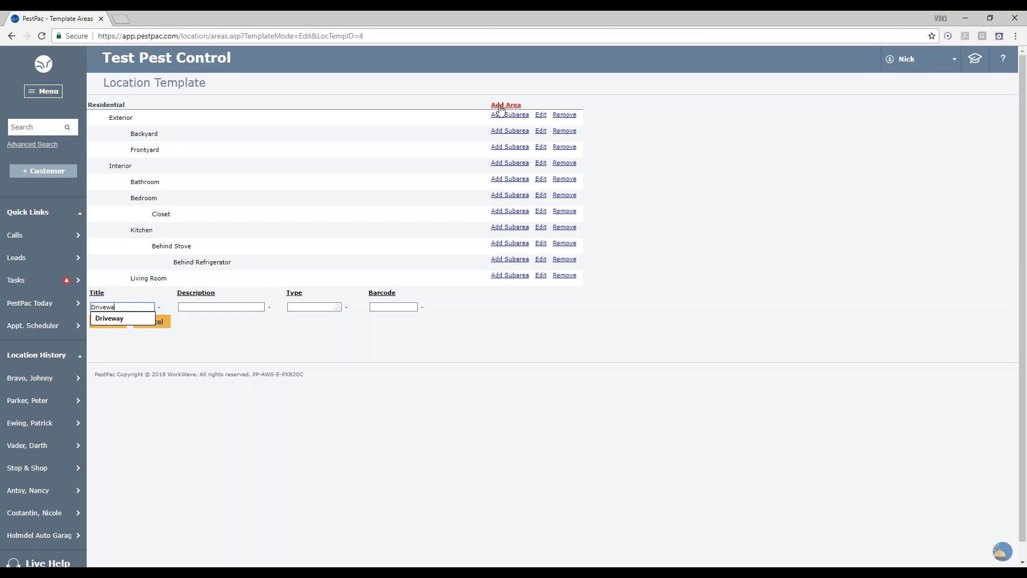
{"action": "key", "text": "Tab"}
{"action": "type", "text": "Drivewa"}
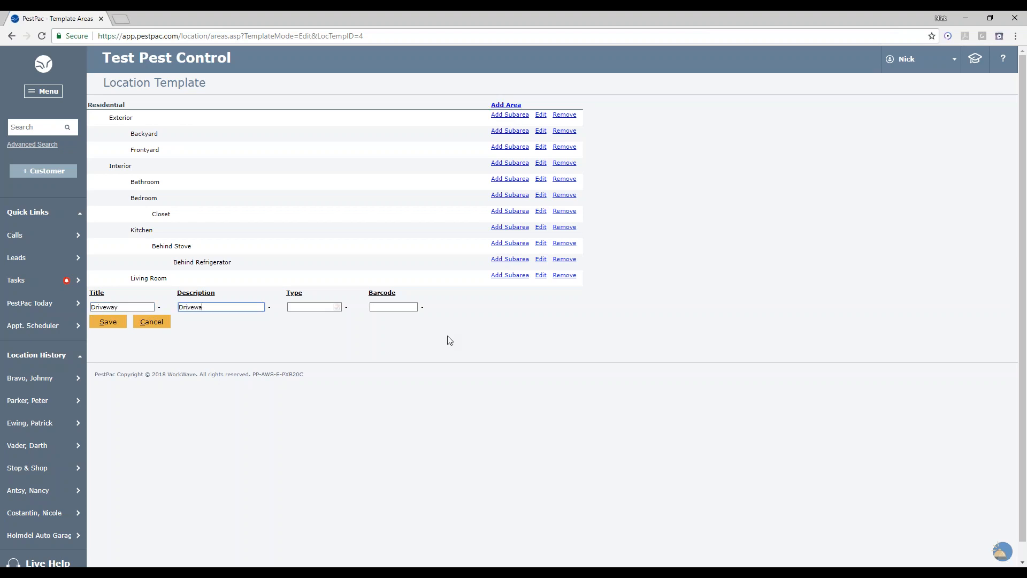
{"action": "type", "text": "y"}
{"action": "key", "text": "Tab"}
{"action": "left_click", "coordinate": [324, 309]}
{"action": "scroll", "coordinate": [342, 369], "scroll_direction": "down", "scroll_amount": 1}
{"action": "scroll", "coordinate": [326, 367], "scroll_direction": "up", "scroll_amount": 1}
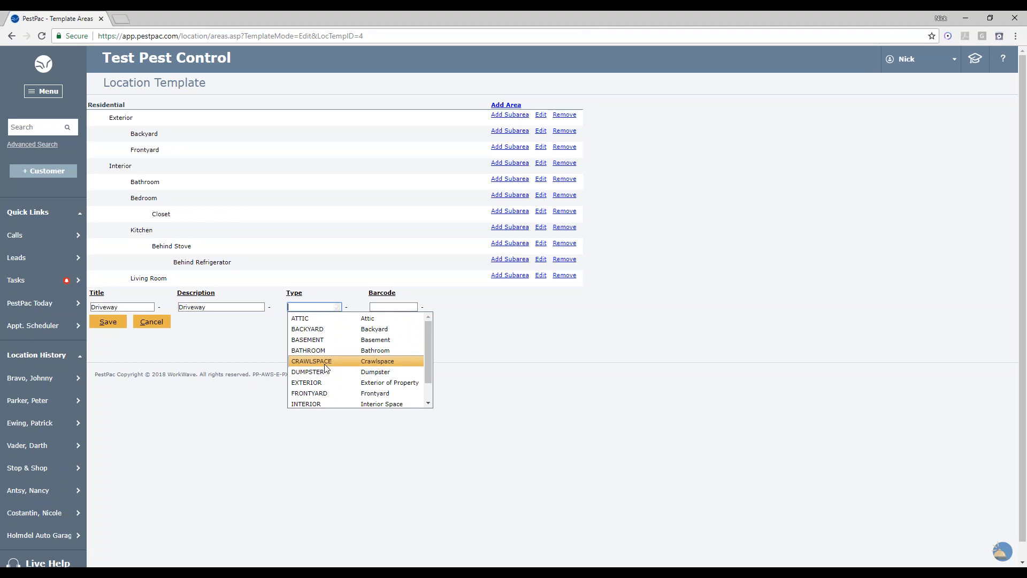
{"action": "scroll", "coordinate": [325, 365], "scroll_direction": "down", "scroll_amount": 1}
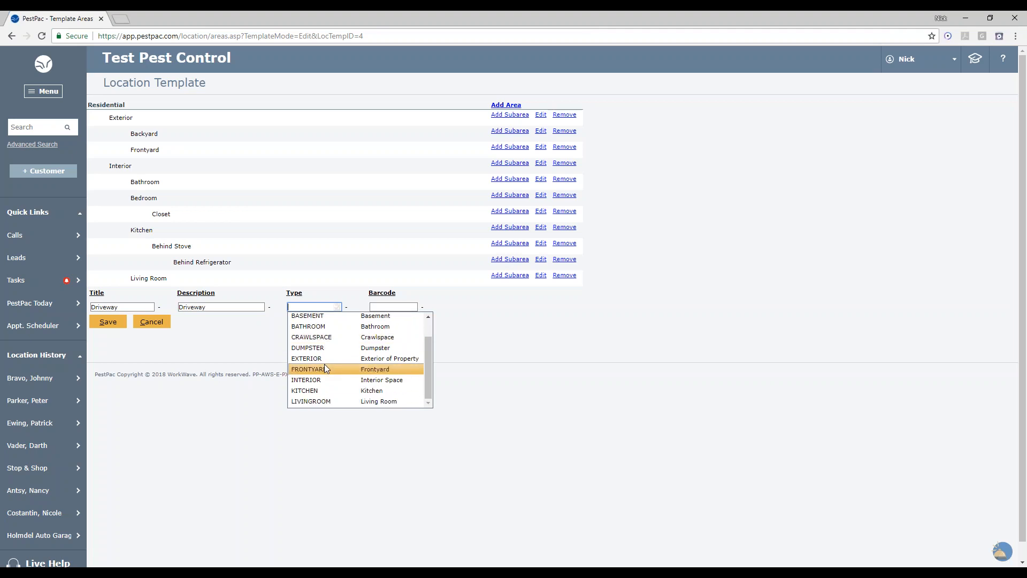
{"action": "left_click", "coordinate": [339, 354]}
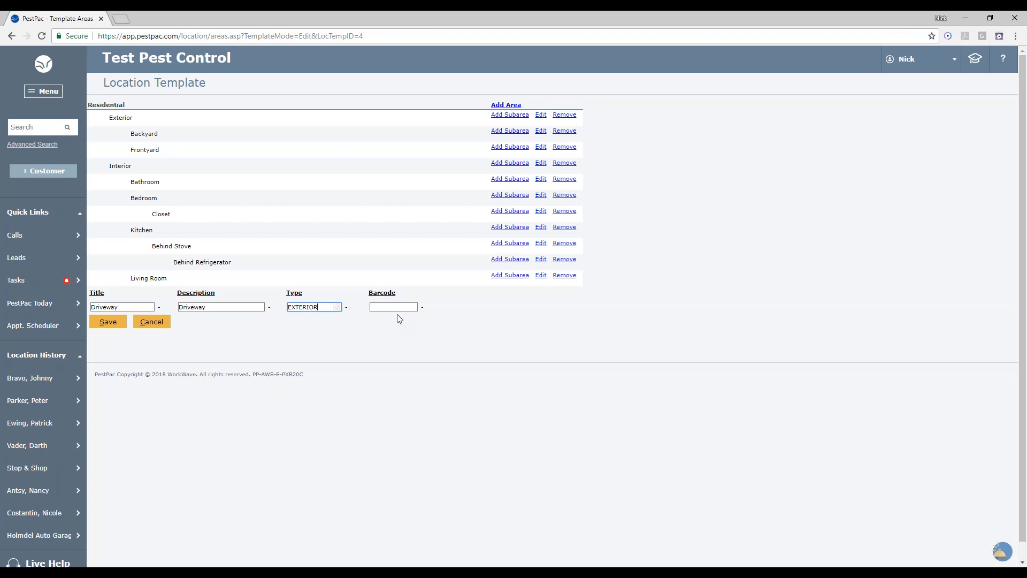
{"action": "left_click", "coordinate": [110, 322]}
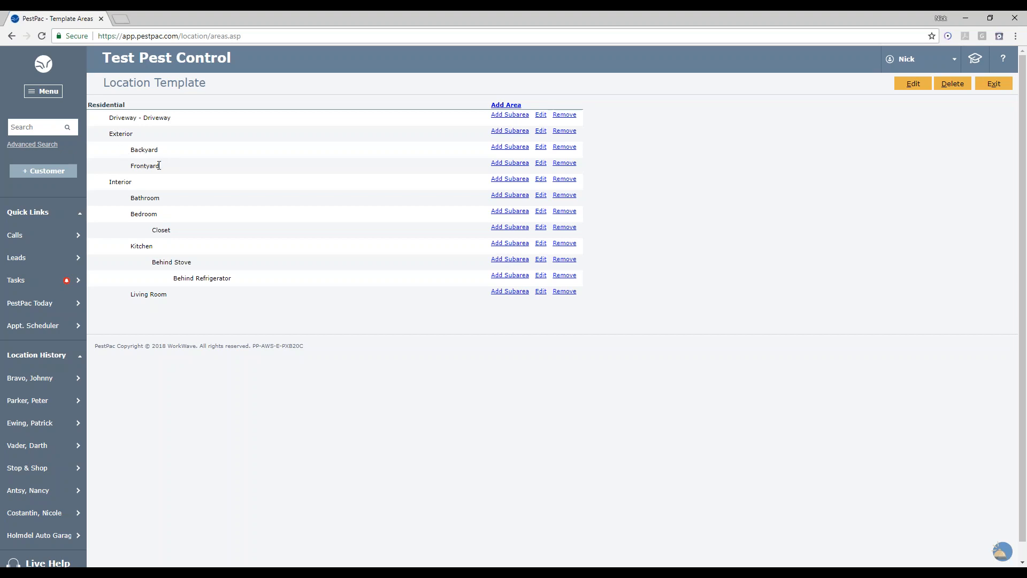
- Add an Under porch subarea beneath Frontyard in the Residential template, then exit the template
{"action": "left_click_drag", "start_coordinate": [110, 138], "coordinate": [143, 135]}
{"action": "left_click", "coordinate": [145, 137]}
{"action": "left_click", "coordinate": [497, 167]}
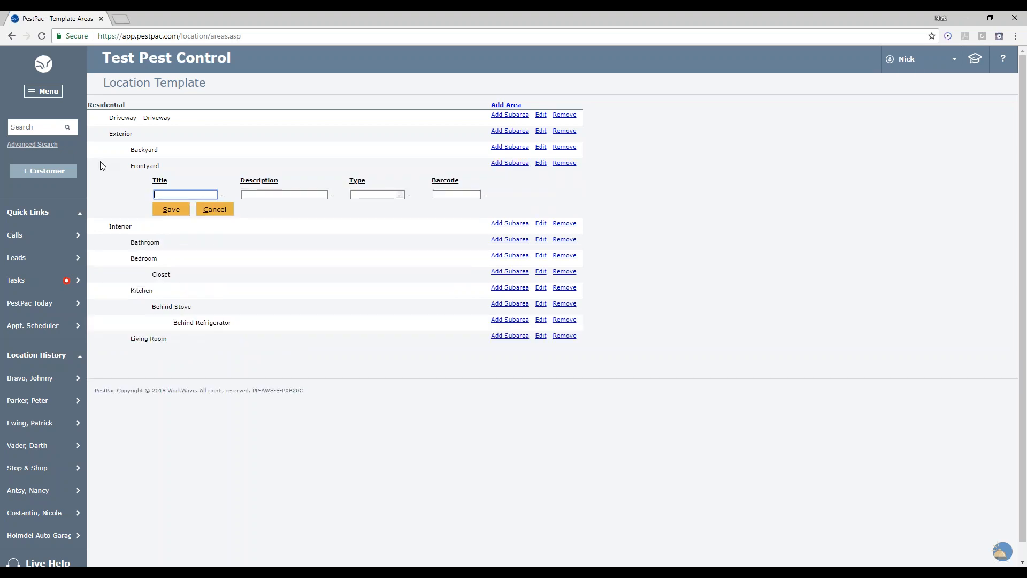
{"action": "type", "text": "Under porch"}
{"action": "key", "text": "Tab"}
{"action": "key", "text": "Tab"}
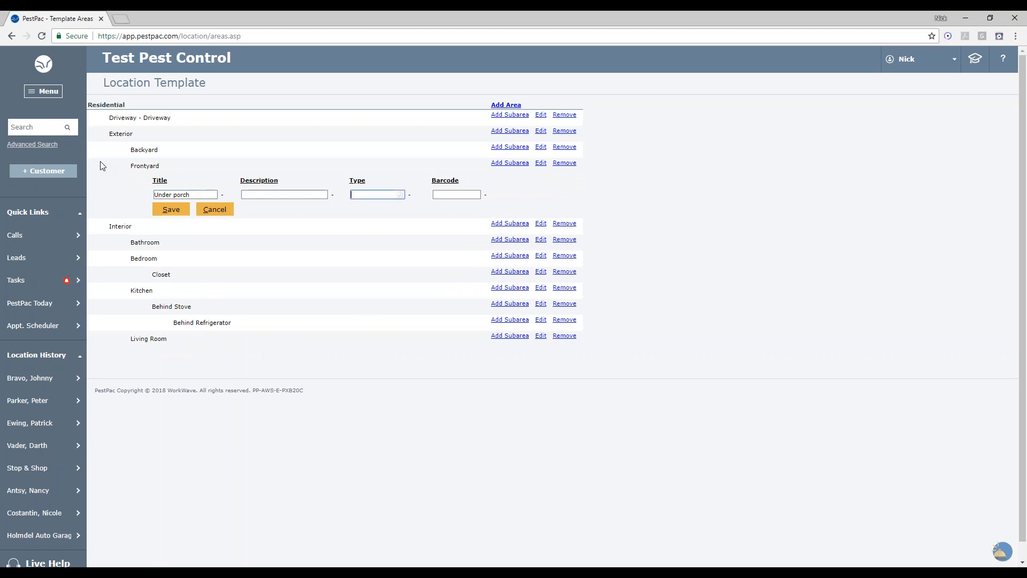
{"action": "left_click", "coordinate": [167, 211]}
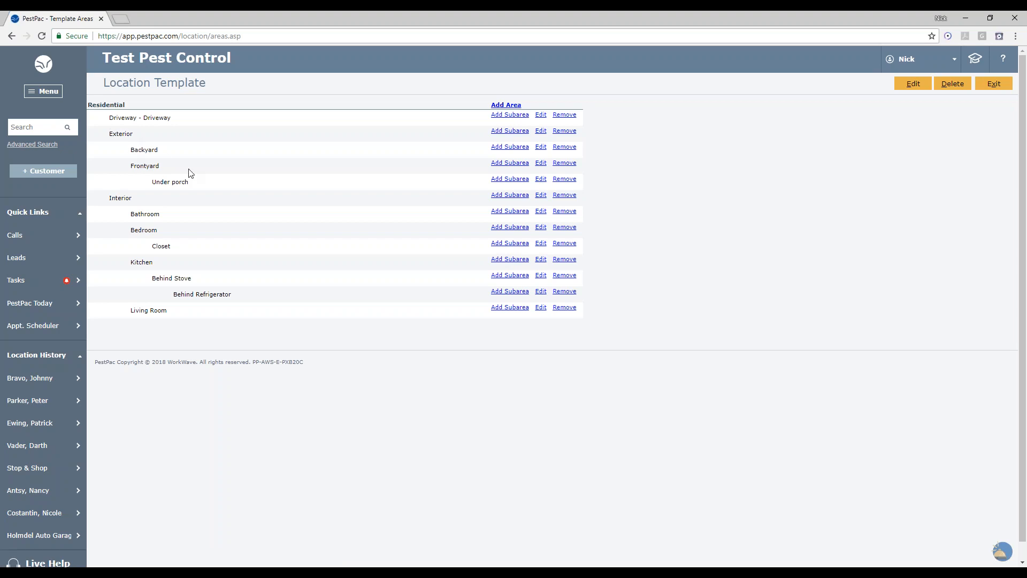
{"action": "left_click_drag", "start_coordinate": [131, 167], "coordinate": [178, 171]}
{"action": "left_click", "coordinate": [993, 83]}
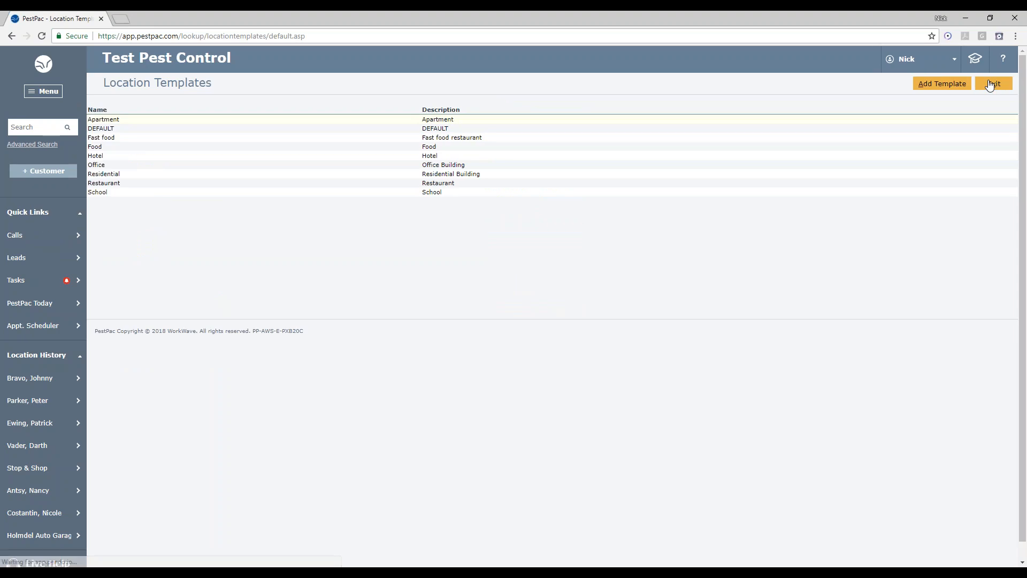
- Open a new location template form to view its Name and Description fields, then cancel
{"action": "left_click", "coordinate": [945, 90]}
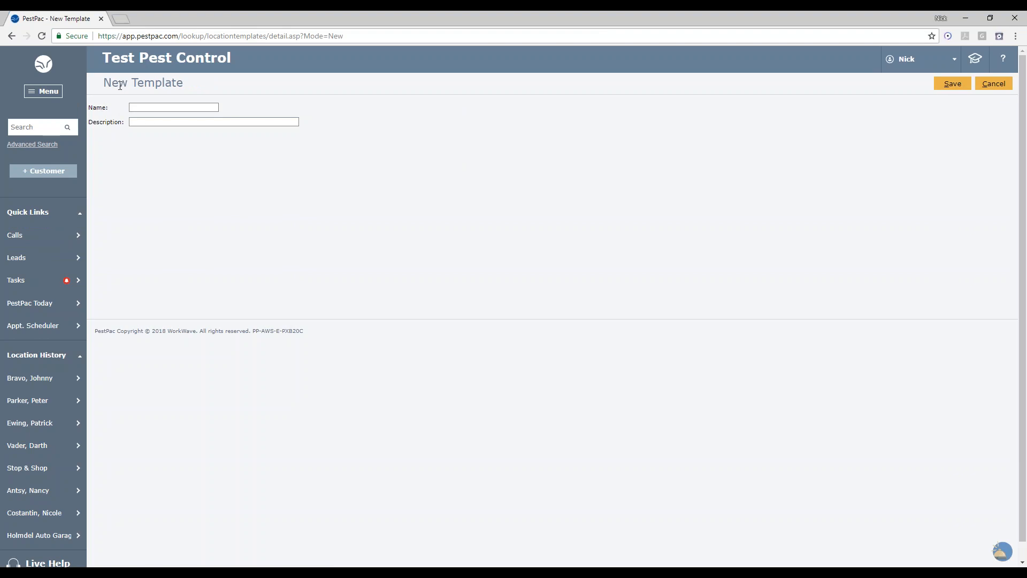
{"action": "left_click", "coordinate": [147, 123]}
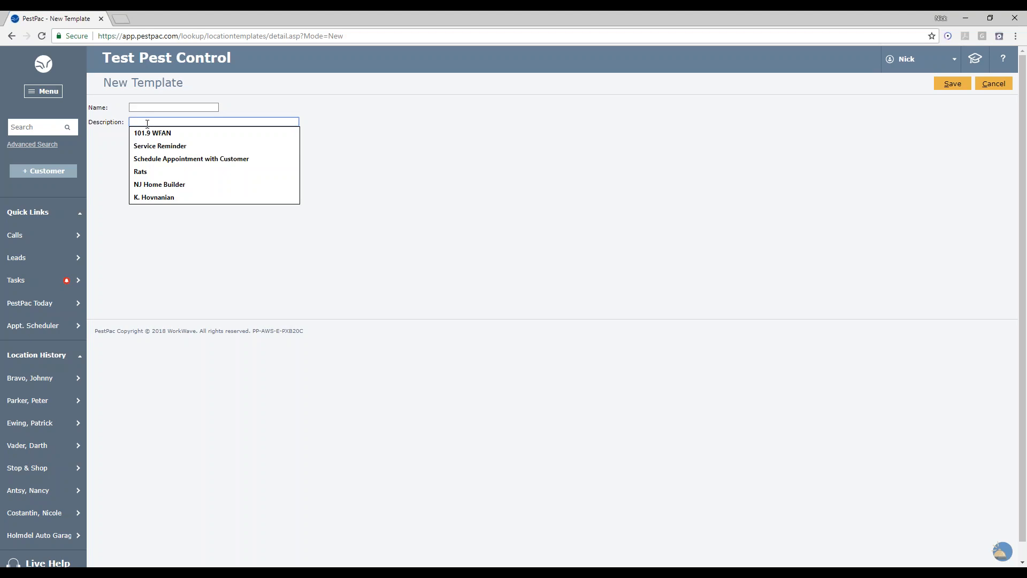
{"action": "left_click", "coordinate": [451, 156]}
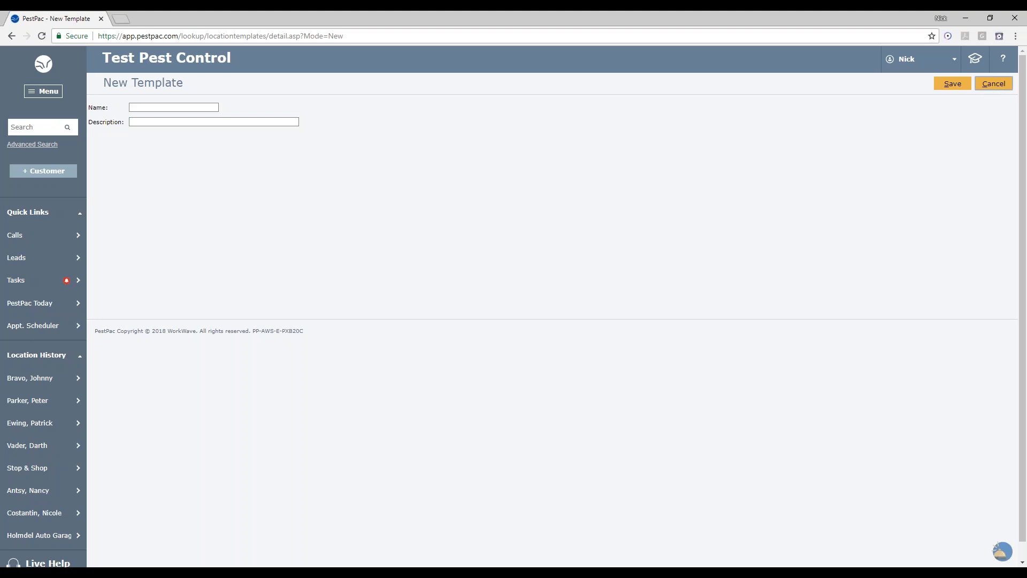
{"action": "left_click", "coordinate": [994, 83]}
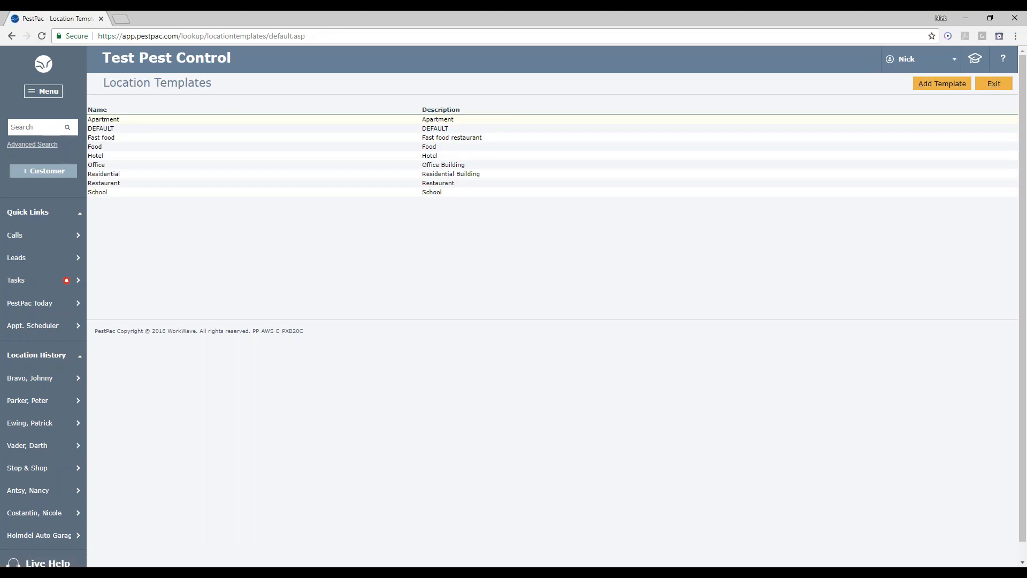
- Leave the location templates and lookup tables and open Company Setup
{"action": "left_click", "coordinate": [994, 84]}
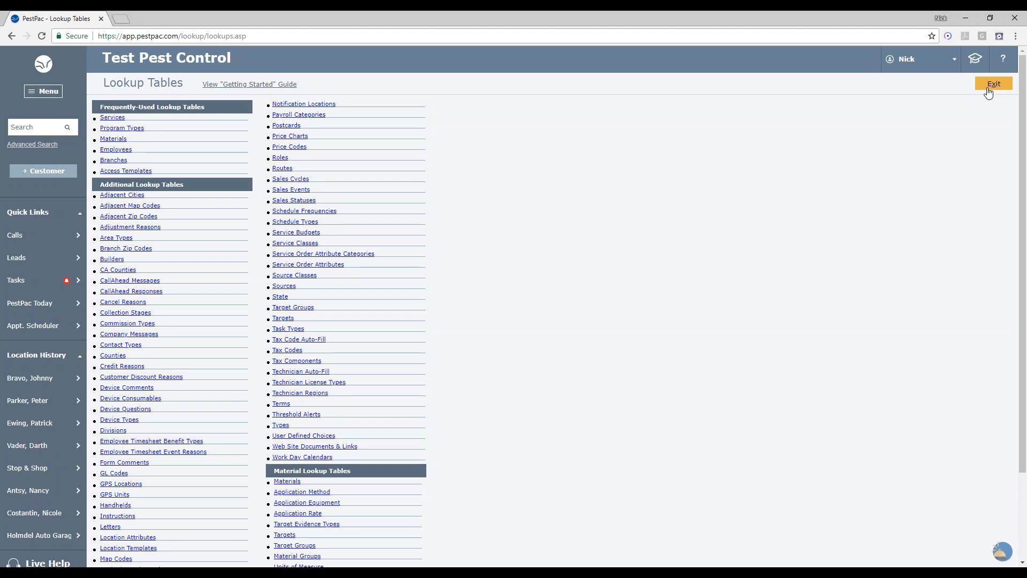
{"action": "left_click", "coordinate": [988, 91]}
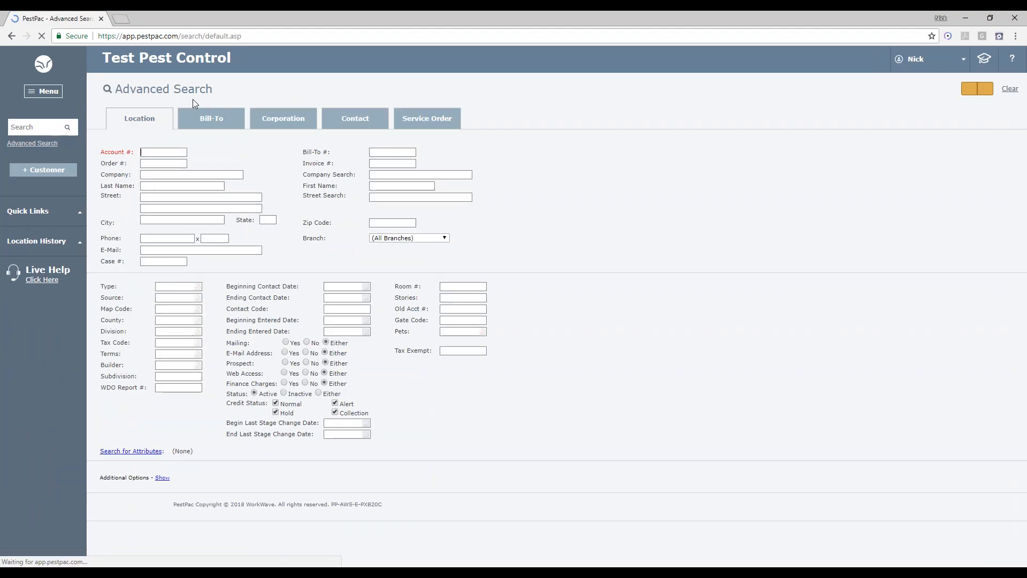
{"action": "left_click", "coordinate": [36, 95]}
{"action": "mouse_move", "coordinate": [76, 305]}
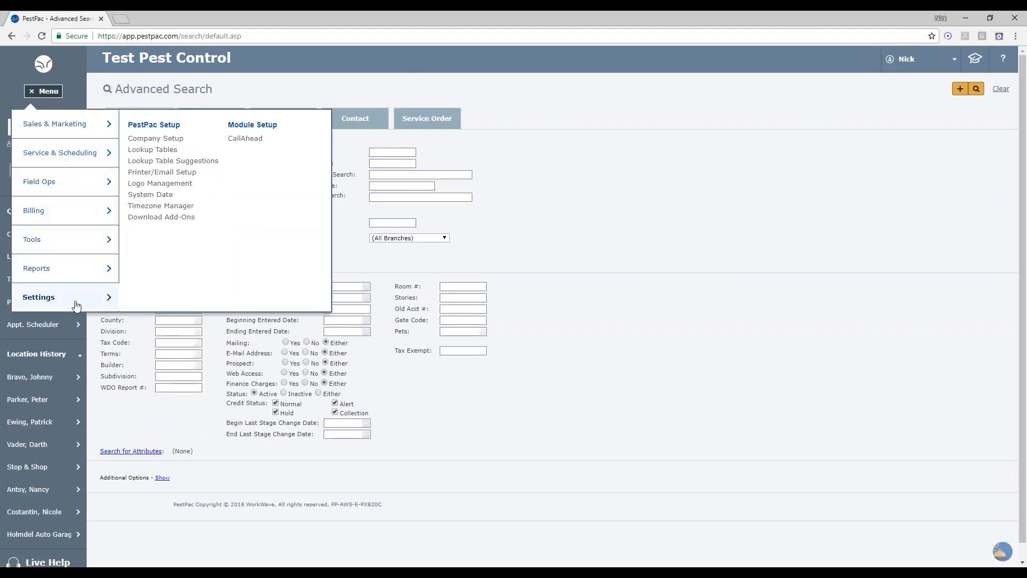
{"action": "left_click", "coordinate": [161, 139]}
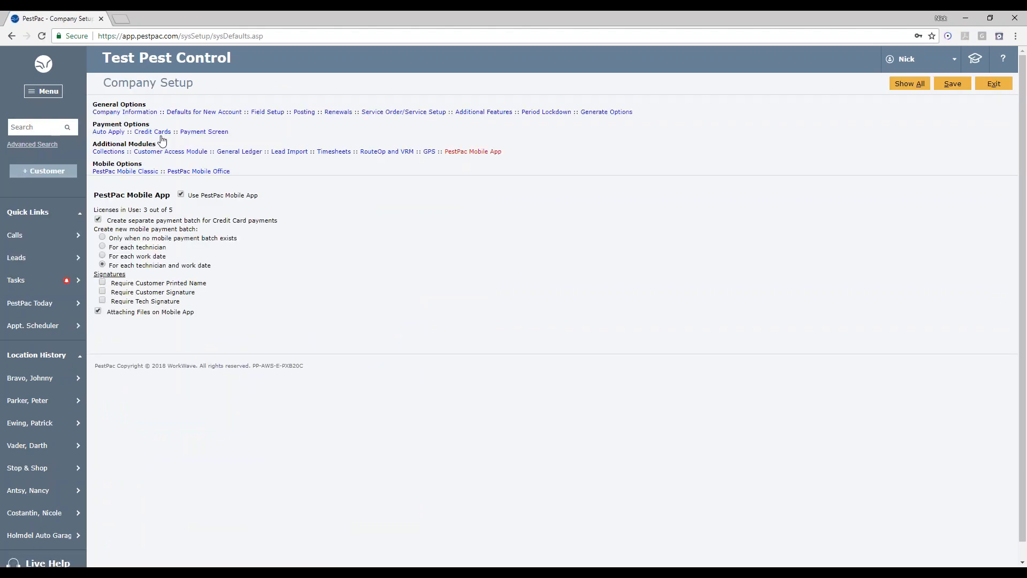
- In Defaults for New Account, choose the Area Template, trying Residential and then Apartment
{"action": "left_click", "coordinate": [214, 114]}
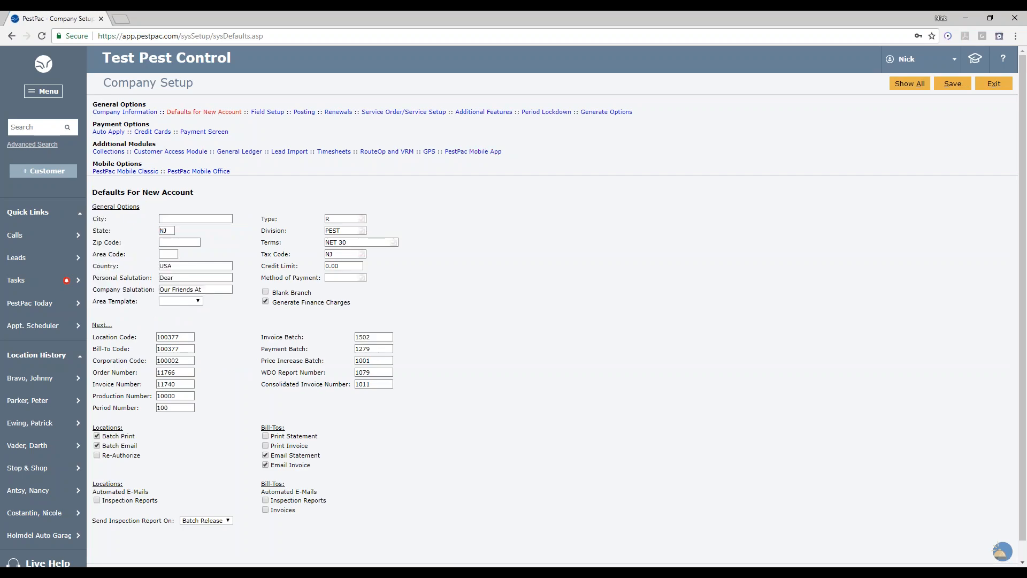
{"action": "left_click", "coordinate": [199, 302]}
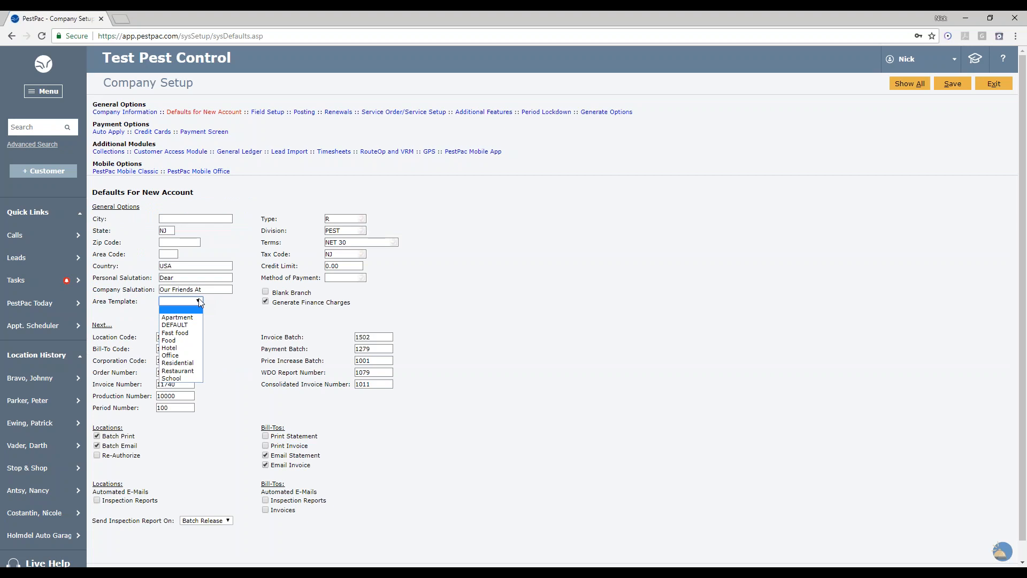
{"action": "left_click", "coordinate": [180, 363]}
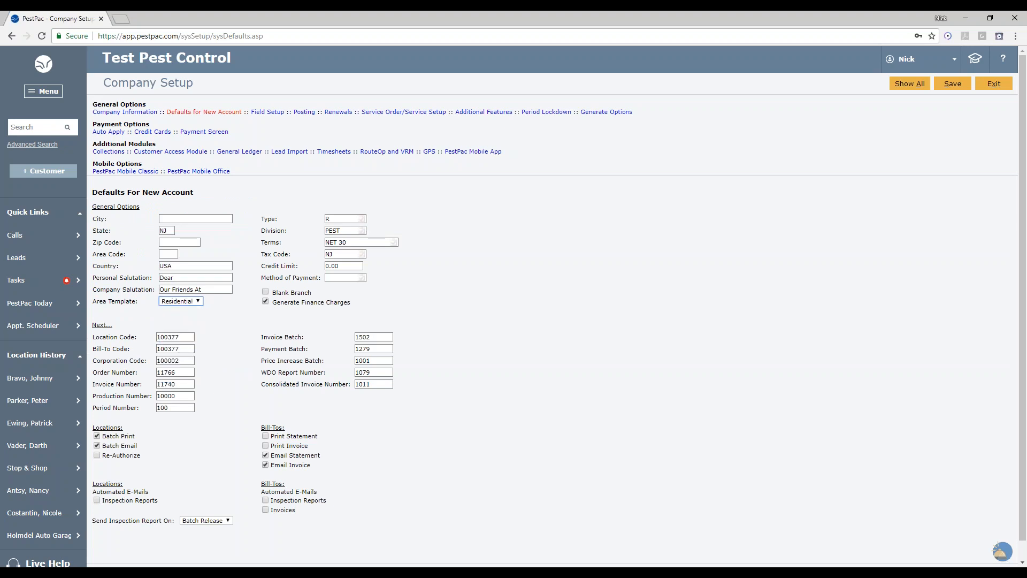
{"action": "left_click", "coordinate": [169, 303]}
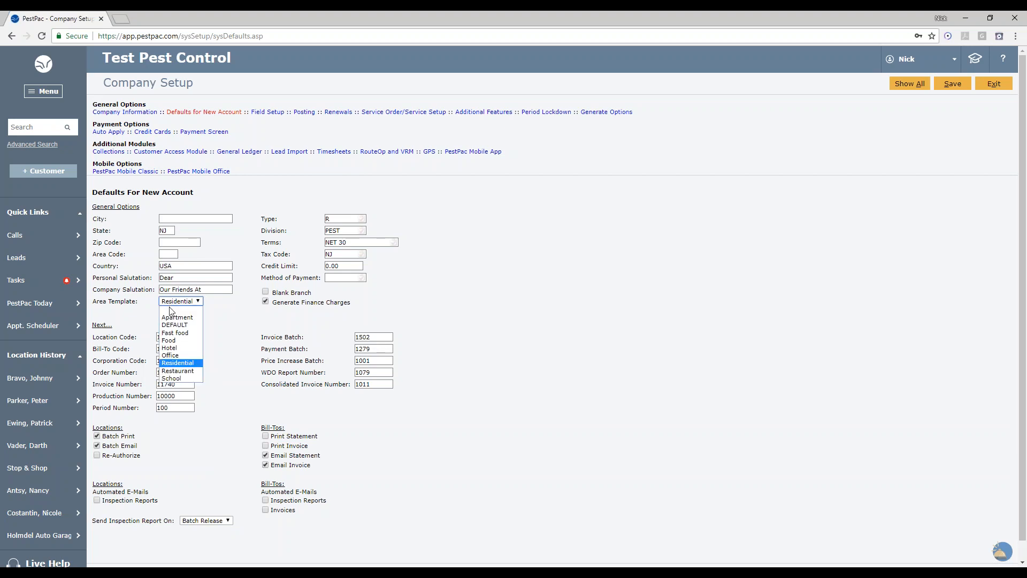
{"action": "left_click", "coordinate": [173, 317]}
- Start adding a new customer location, choose Fast food as its Area Template, then cancel
{"action": "left_click", "coordinate": [46, 171]}
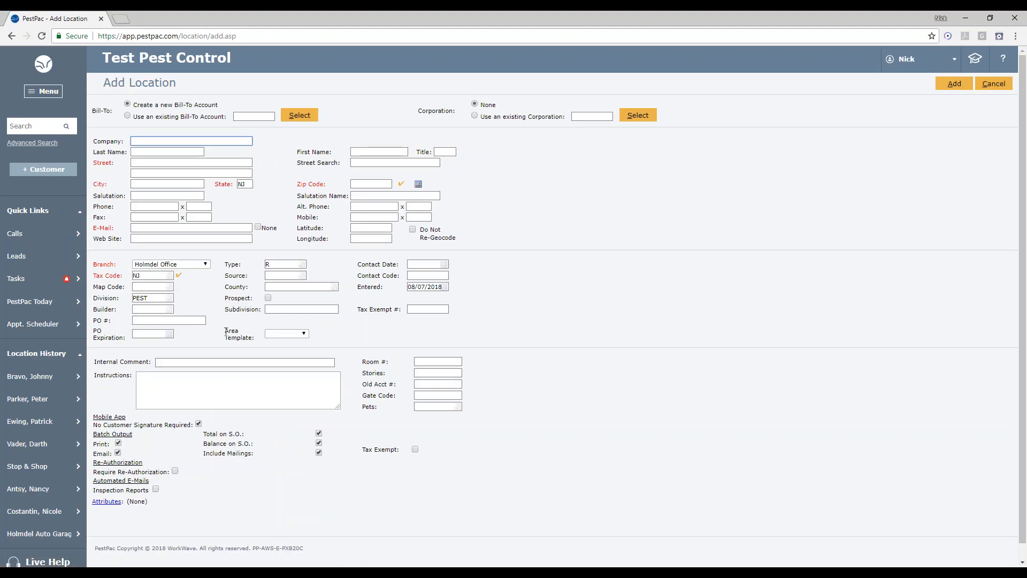
{"action": "left_click_drag", "start_coordinate": [227, 334], "coordinate": [252, 340]}
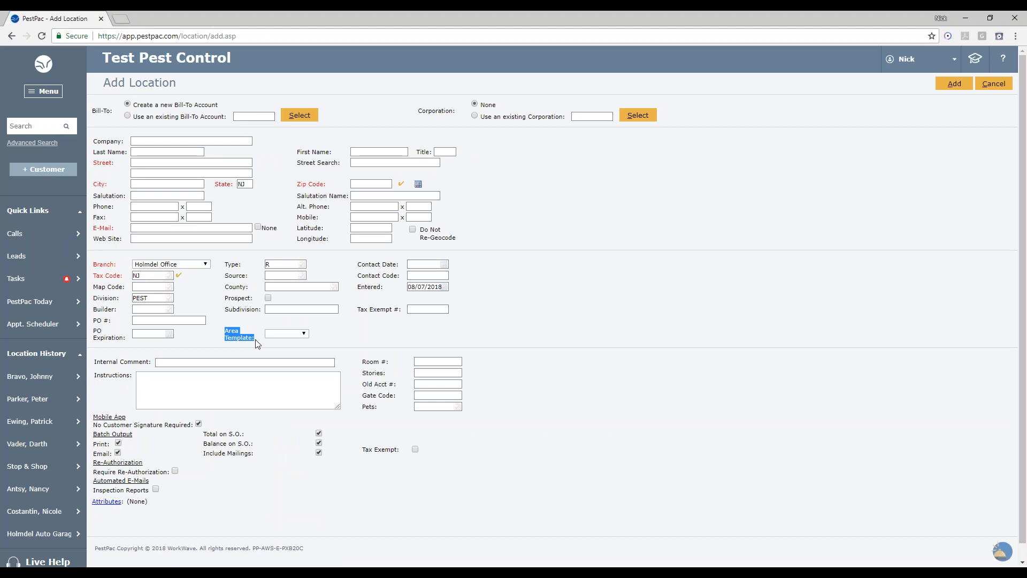
{"action": "left_click", "coordinate": [297, 334]}
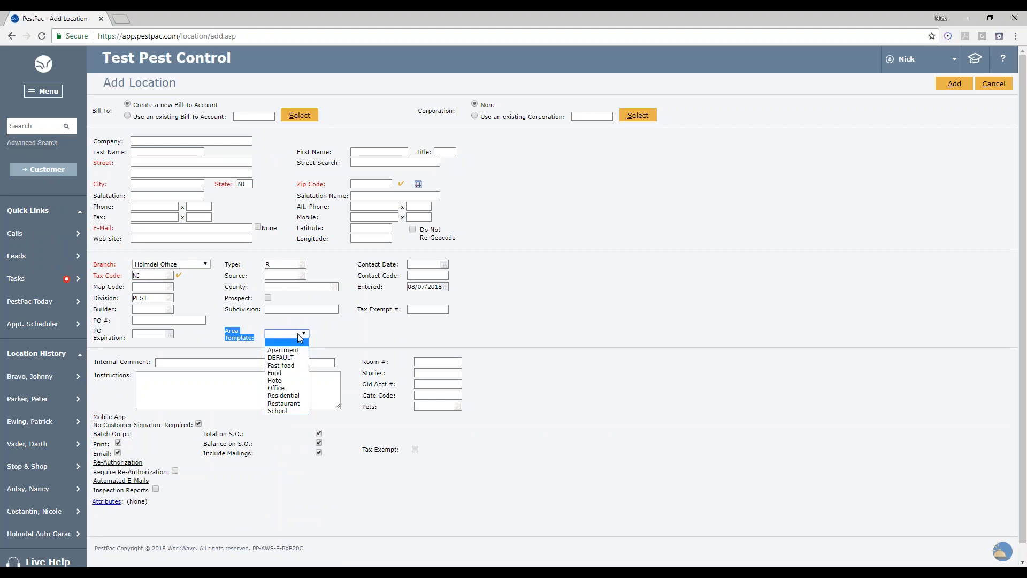
{"action": "left_click", "coordinate": [284, 367]}
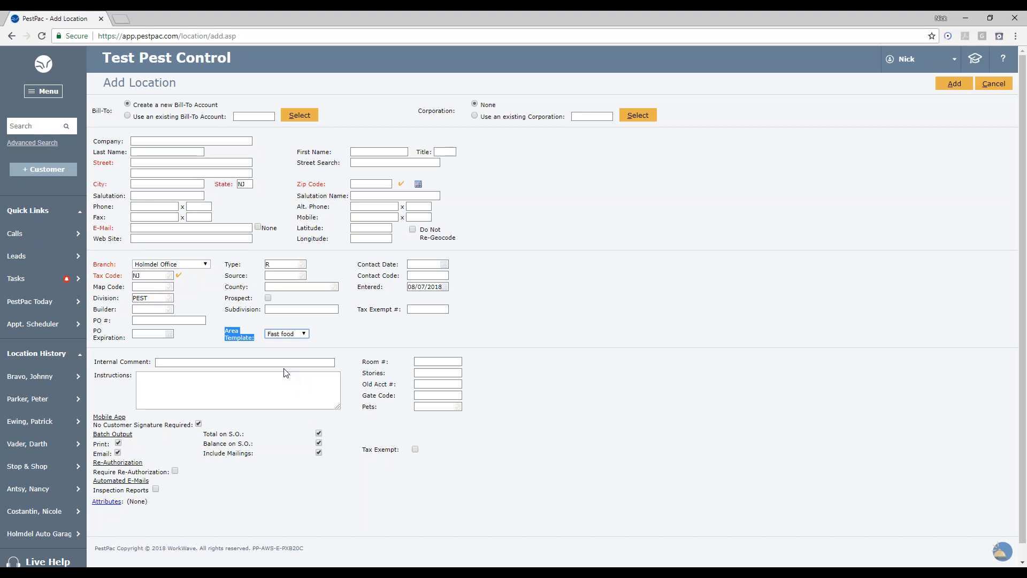
{"action": "left_click", "coordinate": [494, 335]}
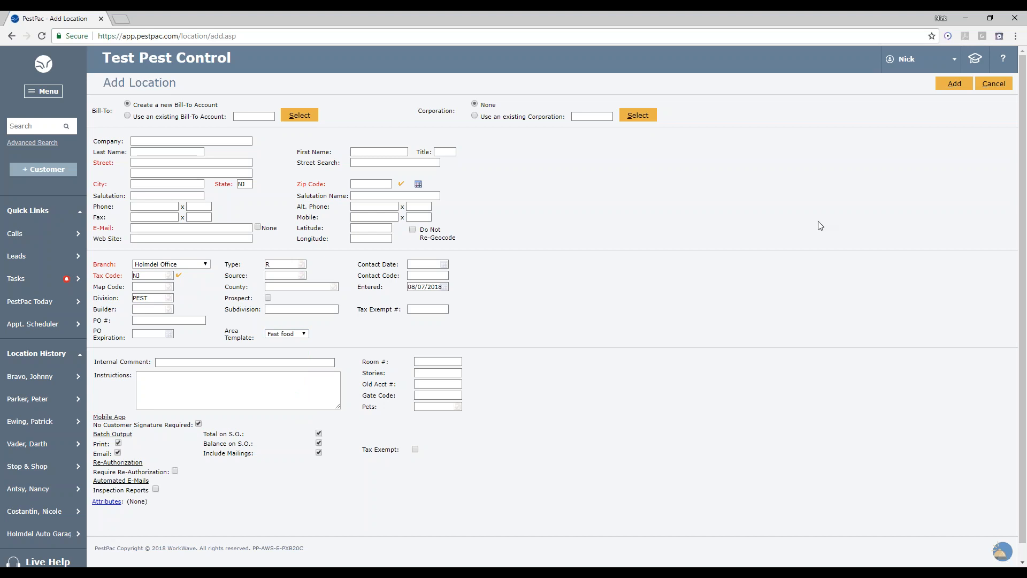
{"action": "left_click", "coordinate": [988, 87]}
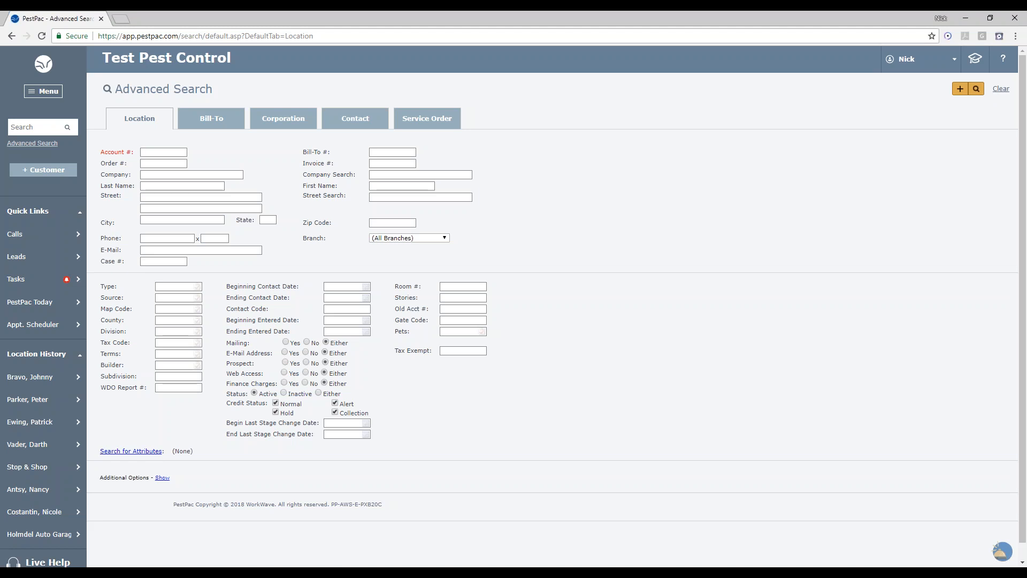
- Open a customer location from the location history and view its Areas & Devices treemap expanded with inactive items shown
{"action": "left_click", "coordinate": [53, 379]}
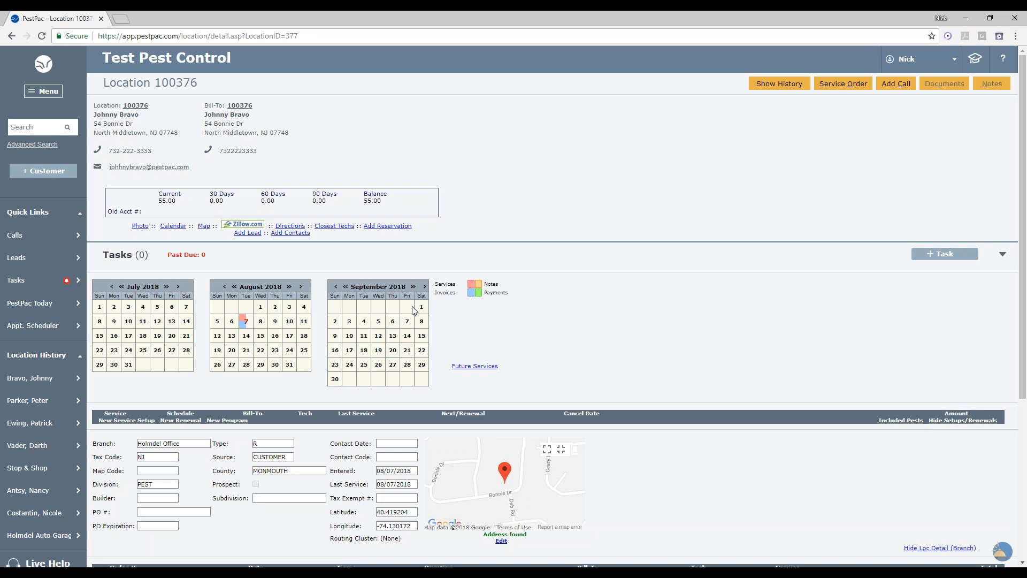
{"action": "scroll", "coordinate": [509, 477], "scroll_direction": "down", "scroll_amount": 4}
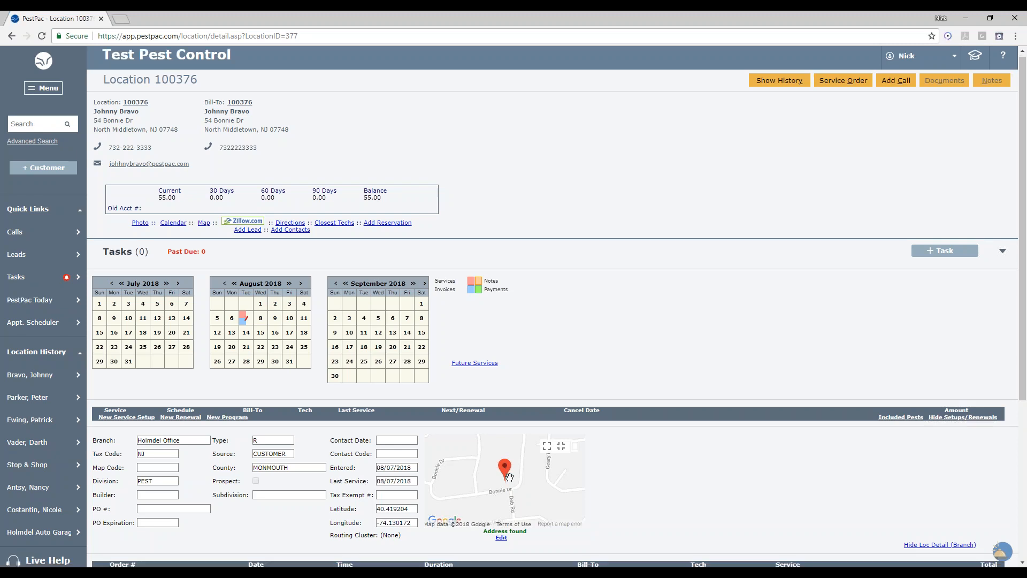
{"action": "scroll", "coordinate": [510, 477], "scroll_direction": "down", "scroll_amount": 1}
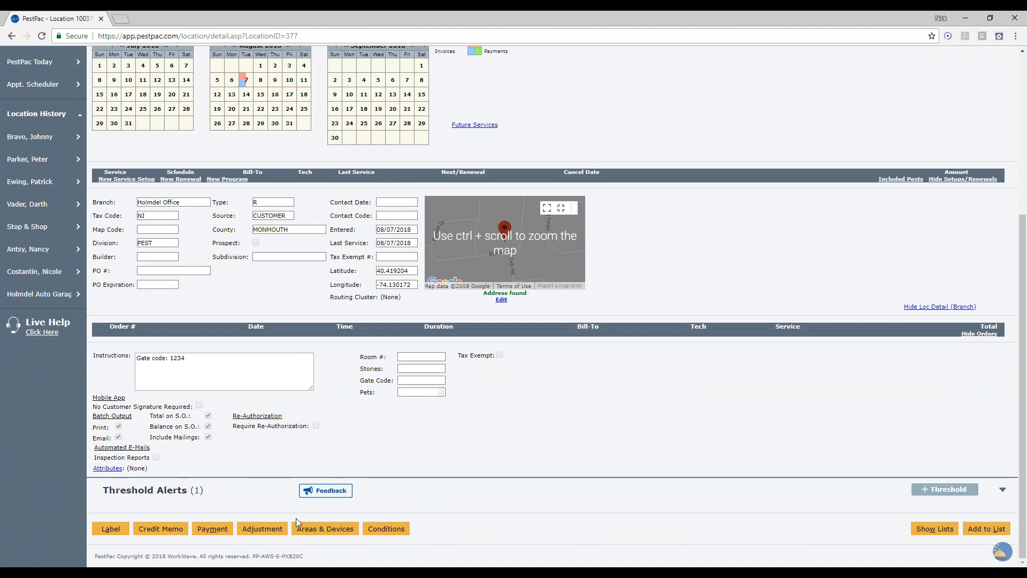
{"action": "left_click", "coordinate": [328, 535]}
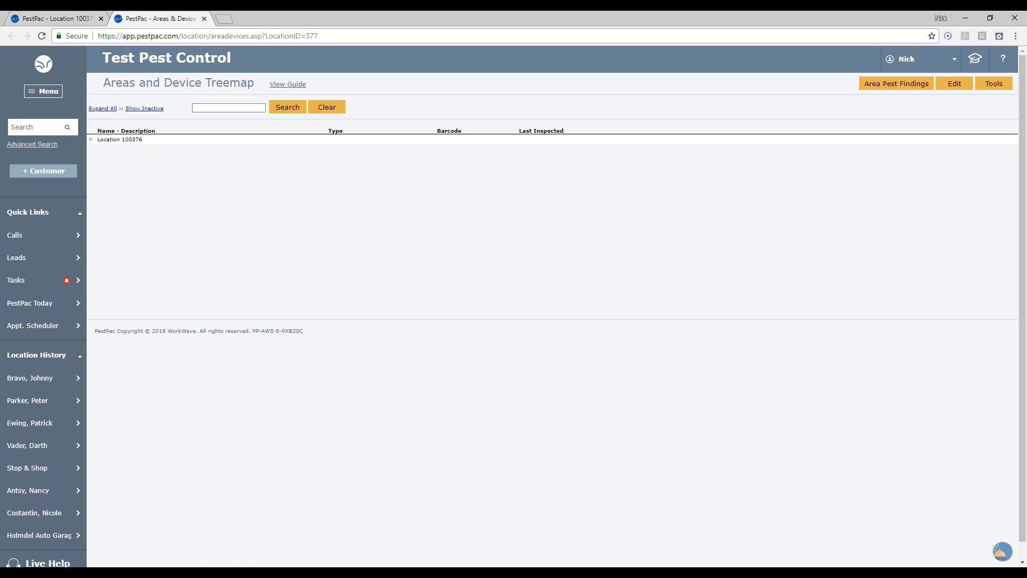
{"action": "left_click", "coordinate": [105, 109]}
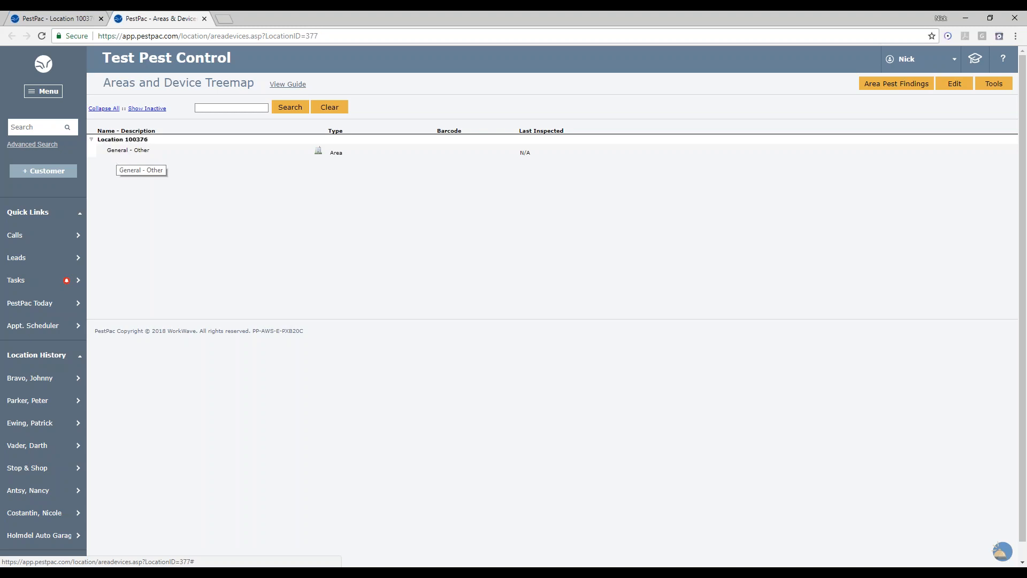
{"action": "left_click", "coordinate": [147, 109]}
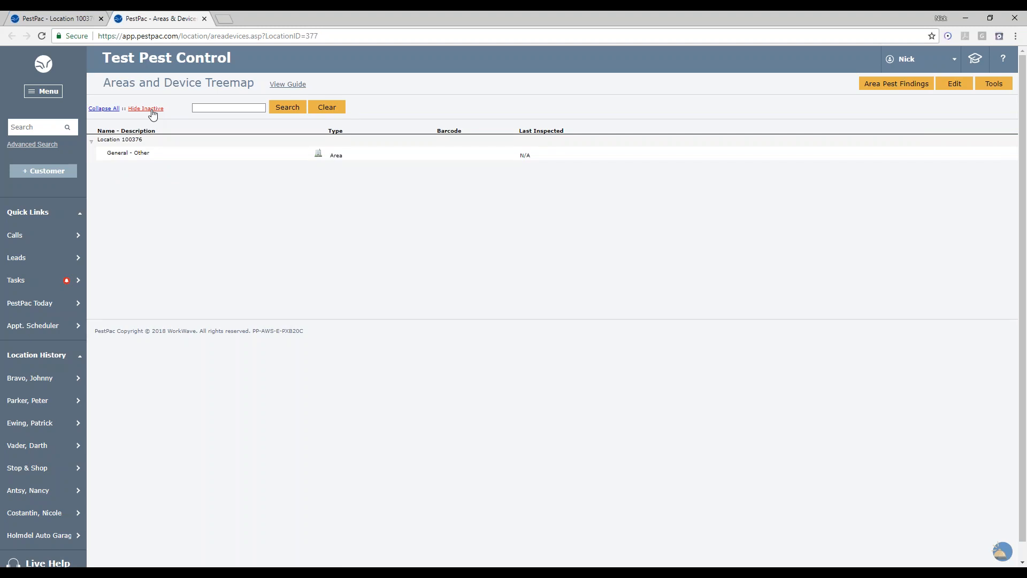
- Hide inactive items and start importing areas into this location from the Residential template
{"action": "left_click", "coordinate": [151, 109]}
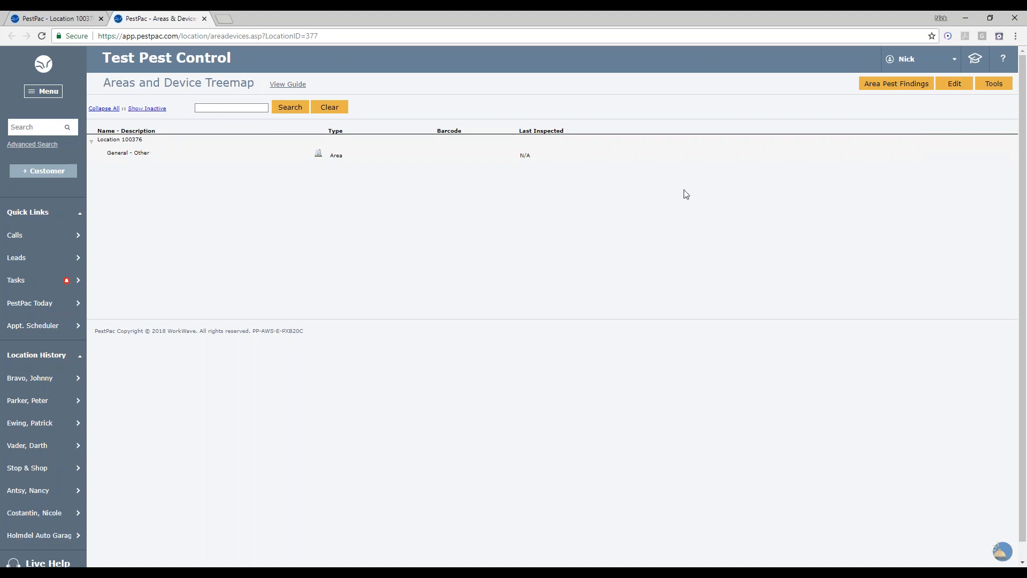
{"action": "left_click", "coordinate": [997, 89]}
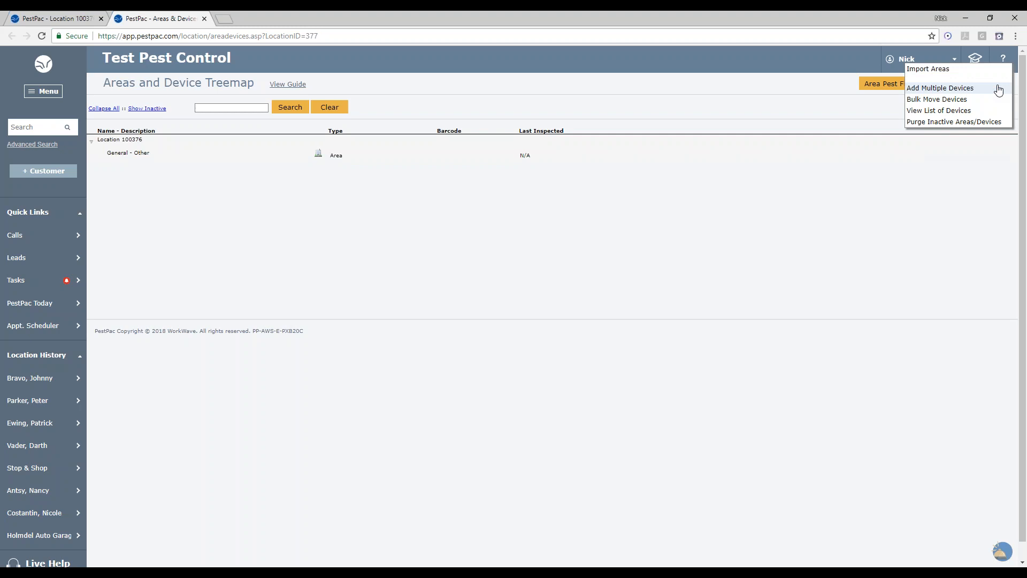
{"action": "left_click", "coordinate": [945, 72]}
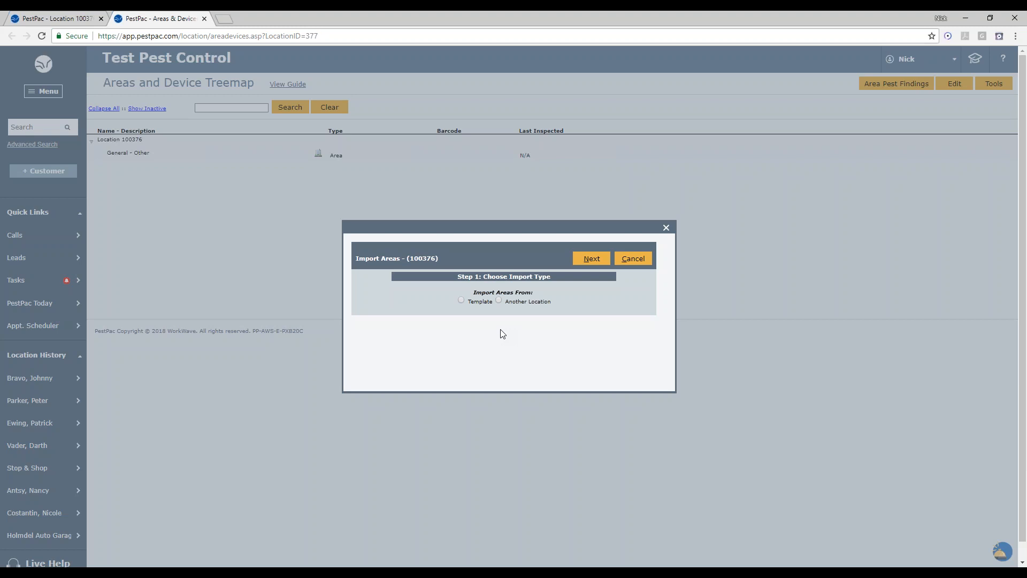
{"action": "left_click", "coordinate": [462, 299]}
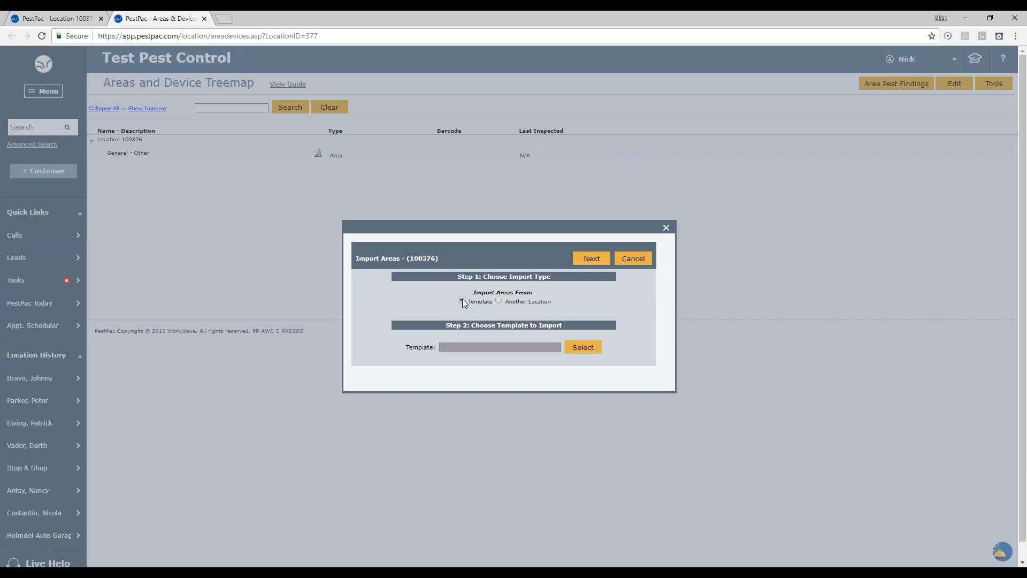
{"action": "left_click", "coordinate": [499, 300]}
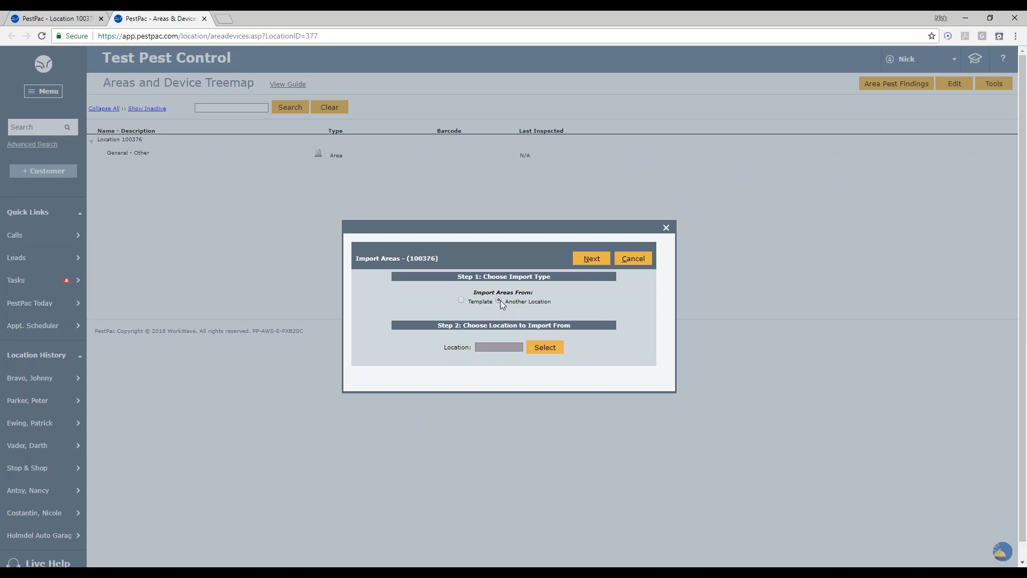
{"action": "left_click", "coordinate": [460, 300]}
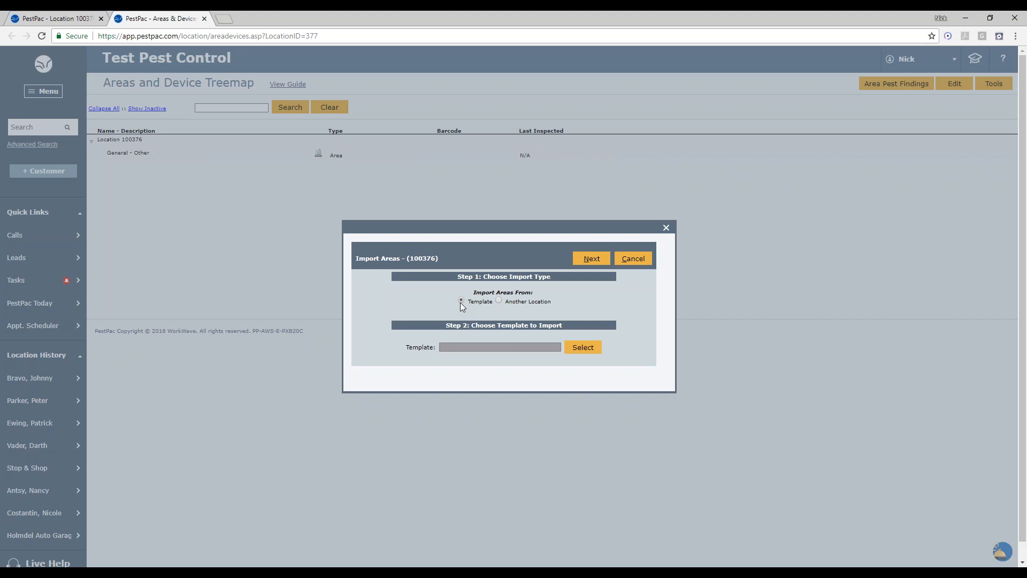
{"action": "left_click", "coordinate": [575, 354]}
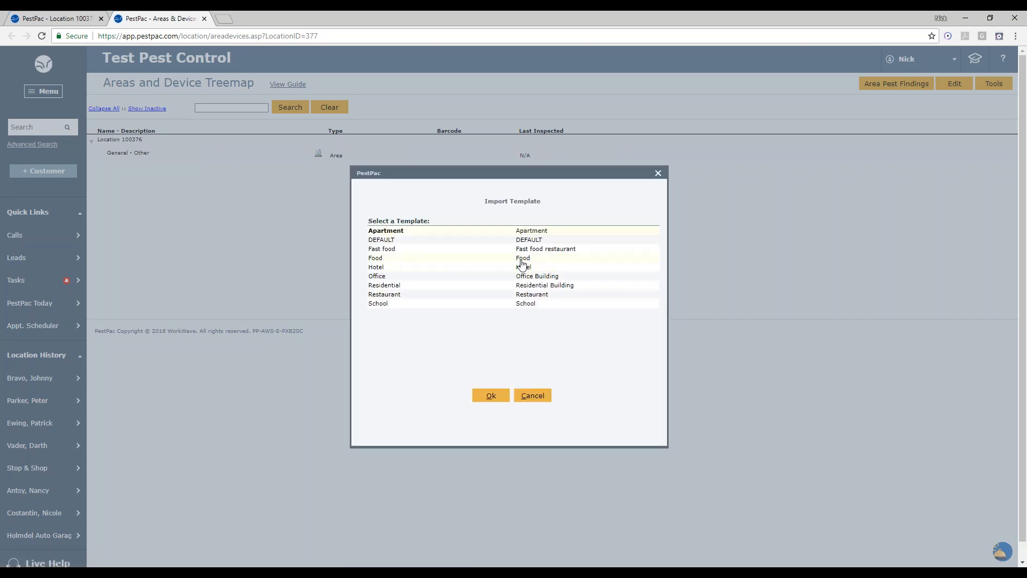
{"action": "left_click", "coordinate": [512, 286]}
{"action": "left_click", "coordinate": [497, 396]}
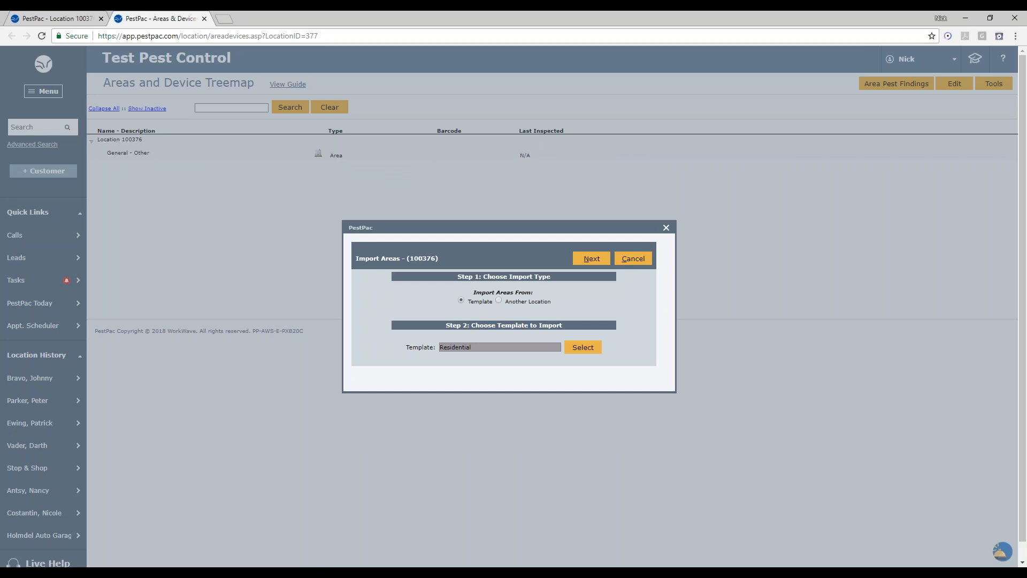
{"action": "left_click", "coordinate": [591, 260]}
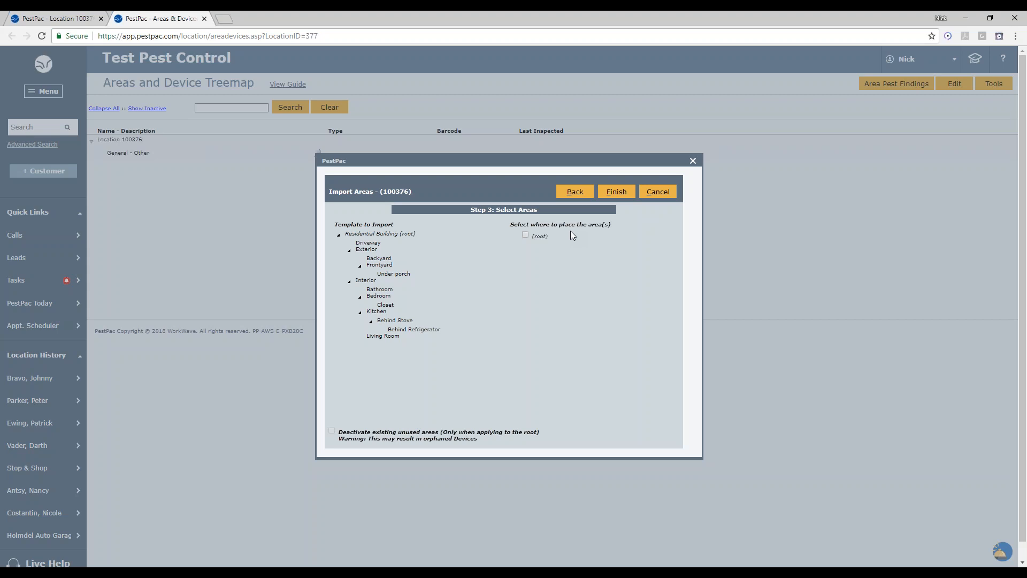
- Place the imported areas at the root, finish the import, and expand the whole treemap
{"action": "left_click_drag", "start_coordinate": [550, 238], "coordinate": [531, 238]}
{"action": "left_click_drag", "start_coordinate": [489, 436], "coordinate": [347, 428]}
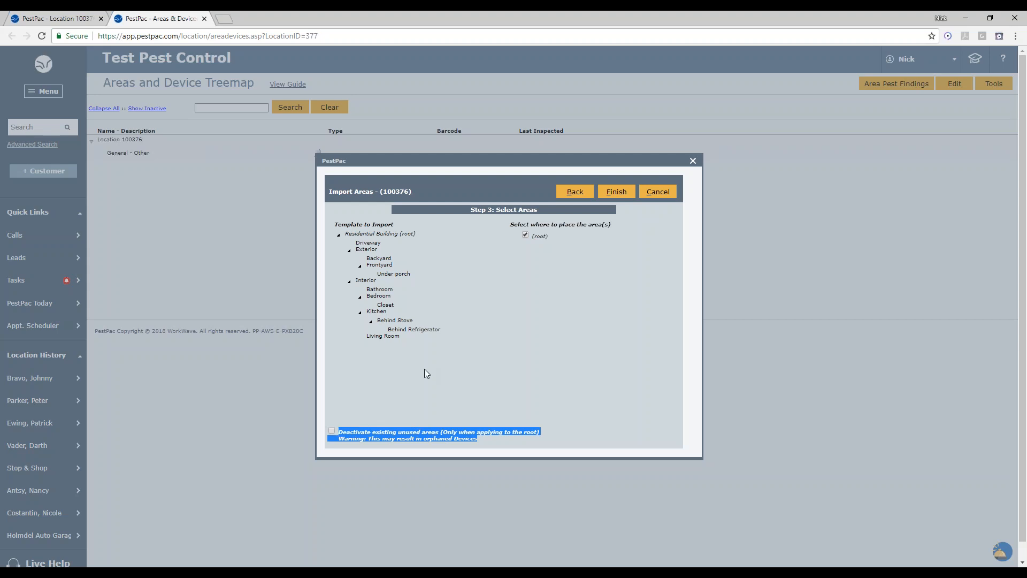
{"action": "left_click", "coordinate": [510, 348]}
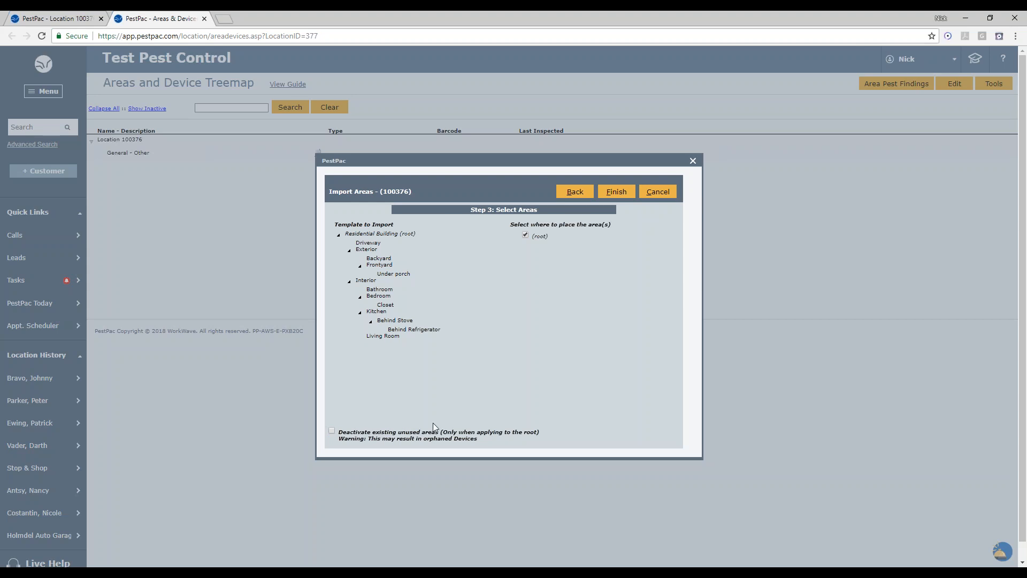
{"action": "left_click", "coordinate": [617, 192]}
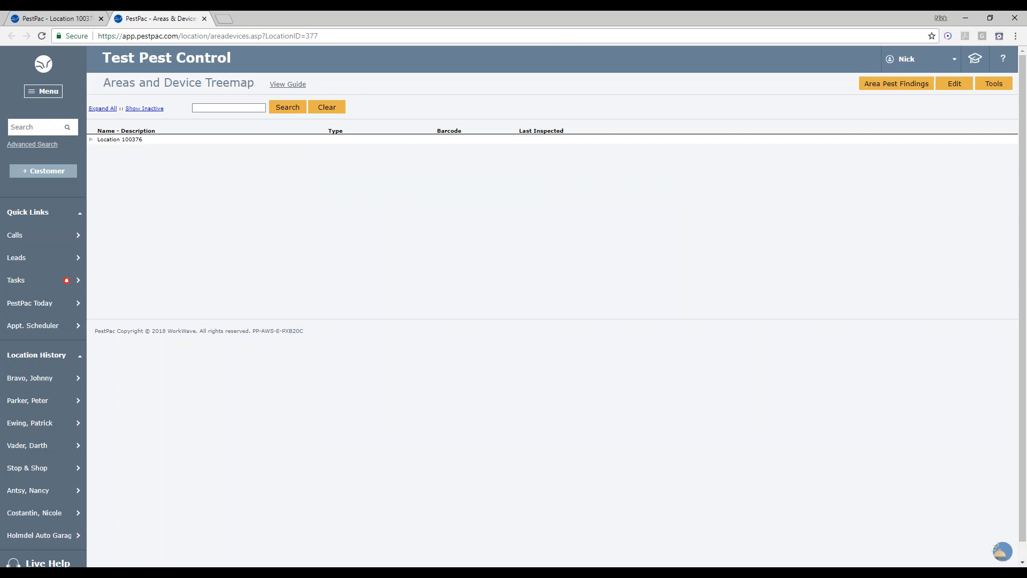
{"action": "left_click", "coordinate": [103, 109]}
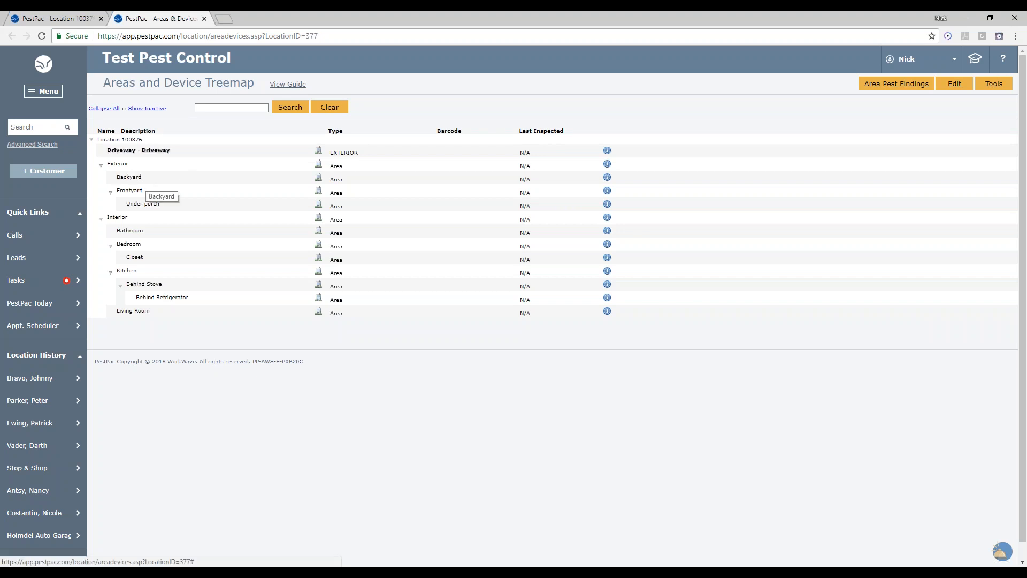
- Enter edit mode on the treemap and deactivate the Backyard area
{"action": "left_click", "coordinate": [955, 86]}
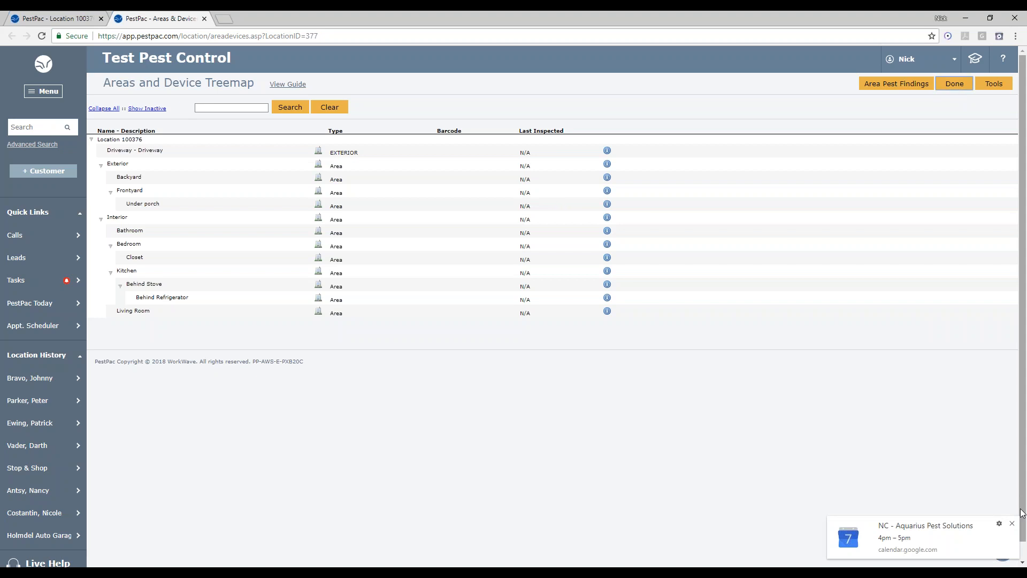
{"action": "left_click", "coordinate": [1014, 524]}
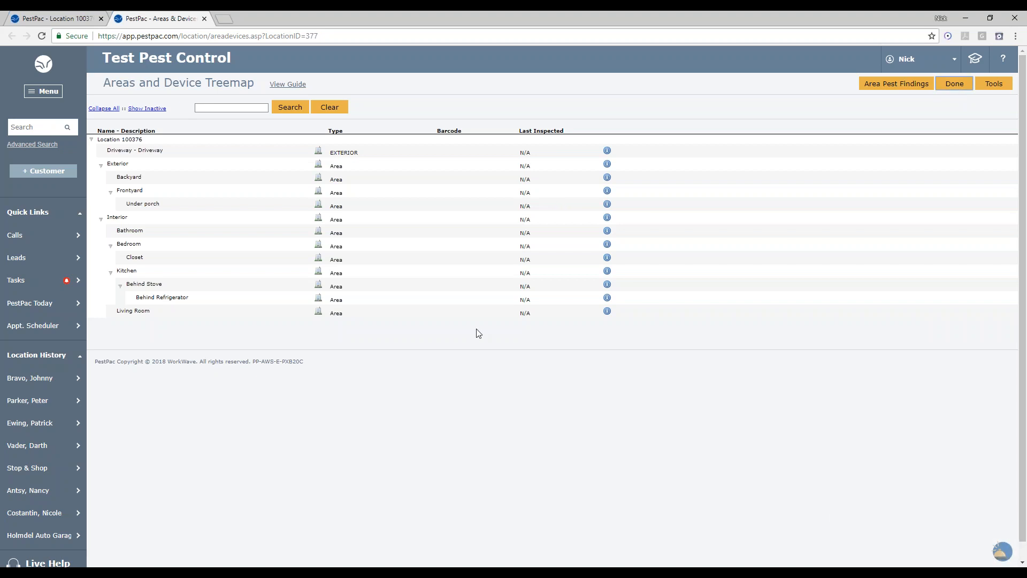
{"action": "left_click", "coordinate": [136, 179]}
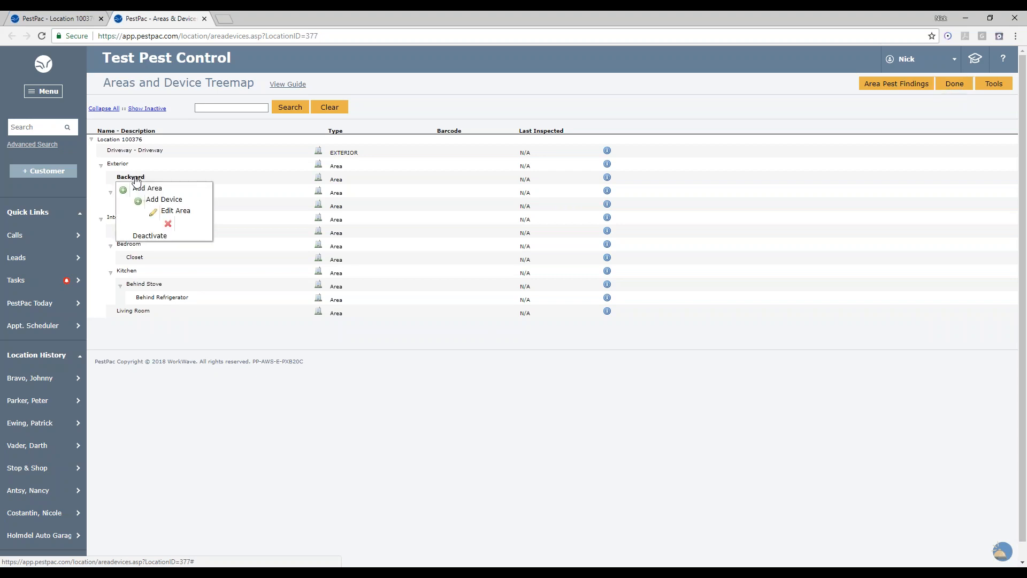
{"action": "left_click", "coordinate": [158, 235]}
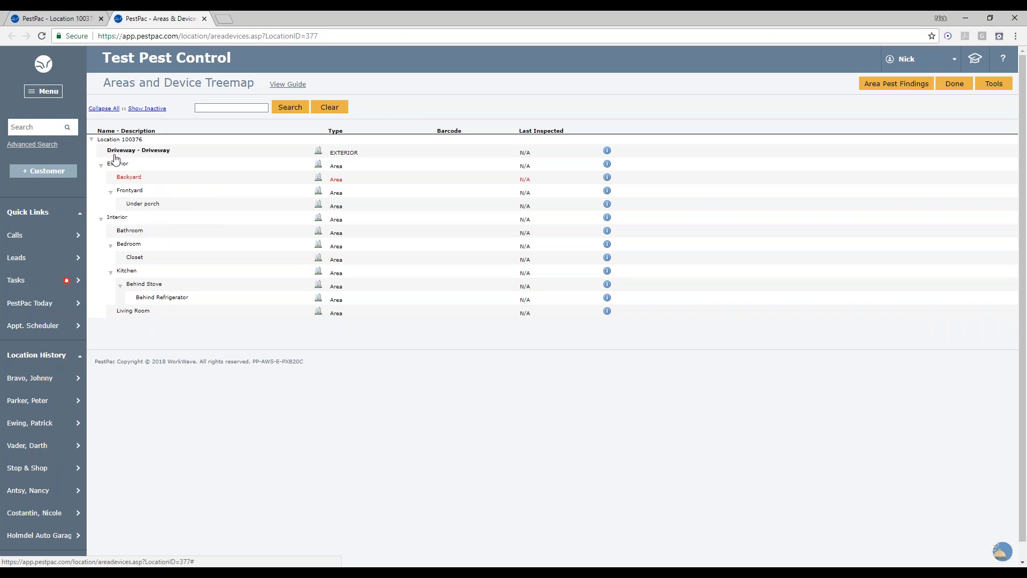
- Add a device under Under porch named Station 1, type ROACH BAIT, with barcode 123456
{"action": "left_click", "coordinate": [141, 205]}
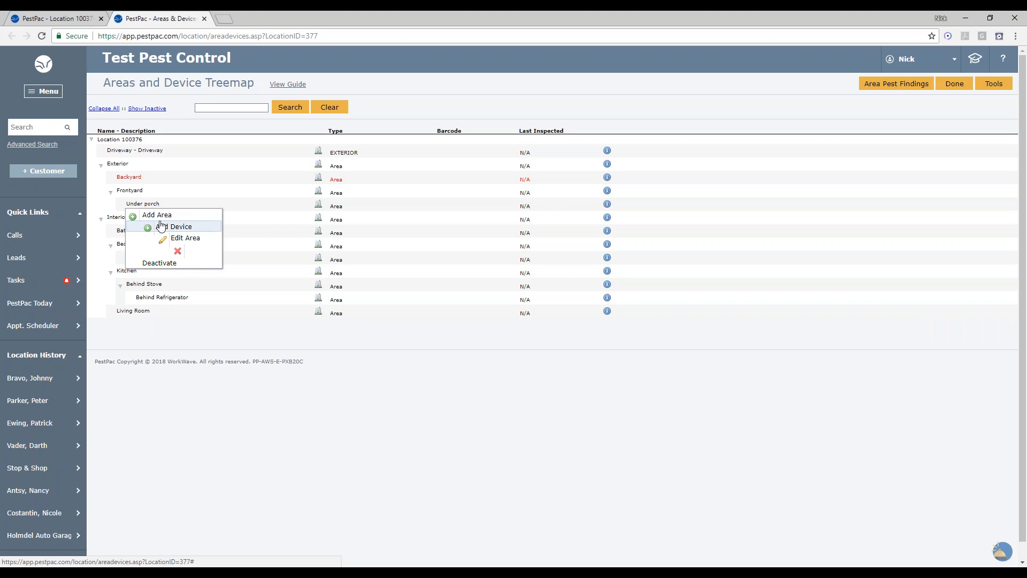
{"action": "left_click", "coordinate": [161, 226]}
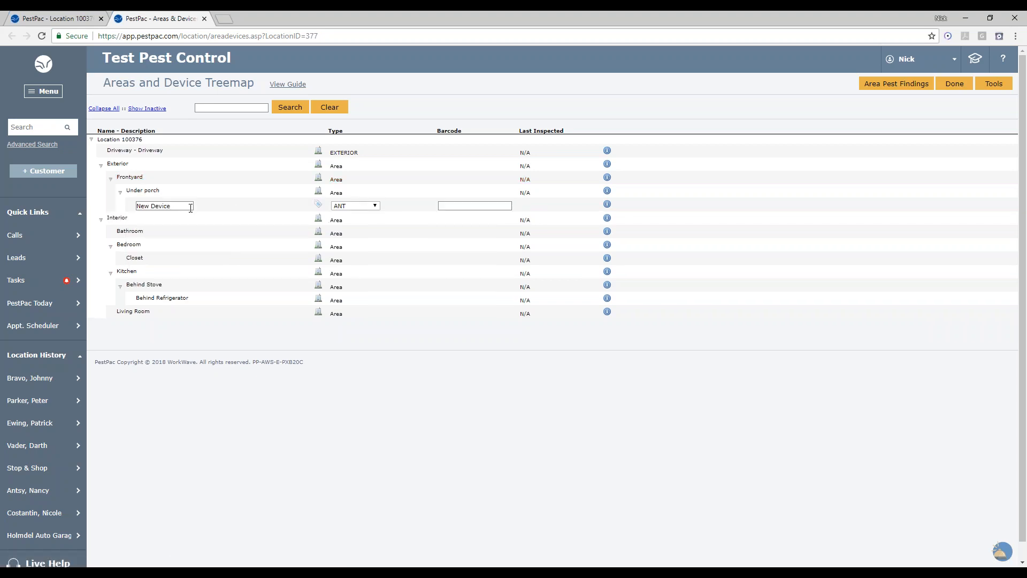
{"action": "left_click_drag", "start_coordinate": [190, 206], "coordinate": [88, 204]}
{"action": "type", "text": "Station 1"}
{"action": "left_click", "coordinate": [359, 211]}
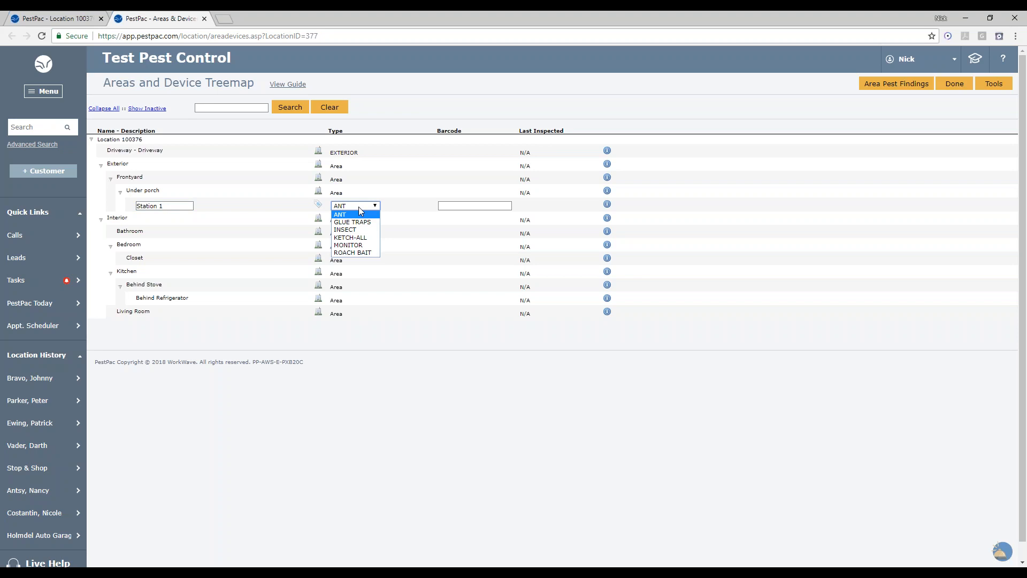
{"action": "left_click", "coordinate": [358, 252]}
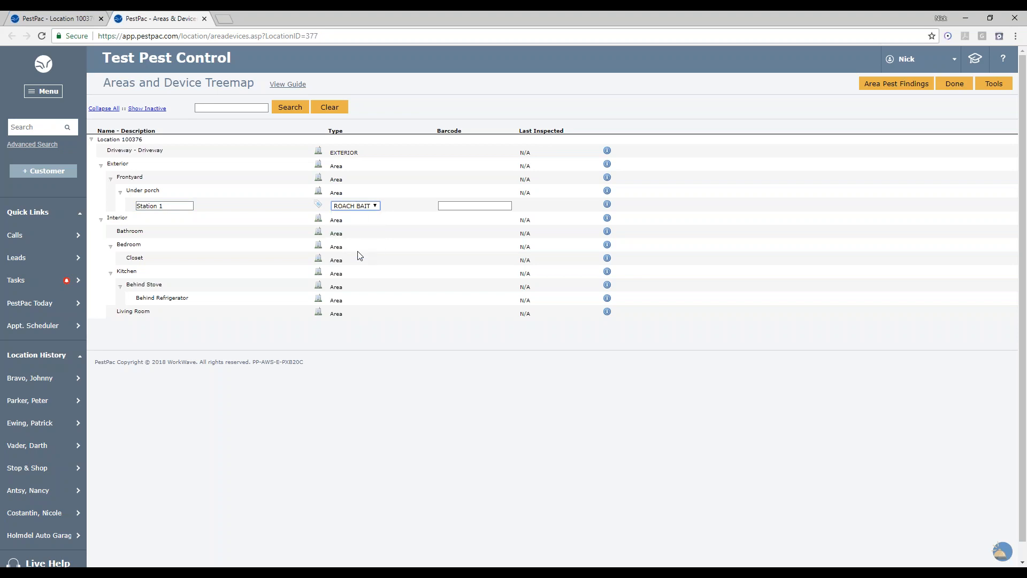
{"action": "left_click", "coordinate": [487, 208]}
{"action": "type", "text": "123456"}
{"action": "left_click", "coordinate": [338, 435]}
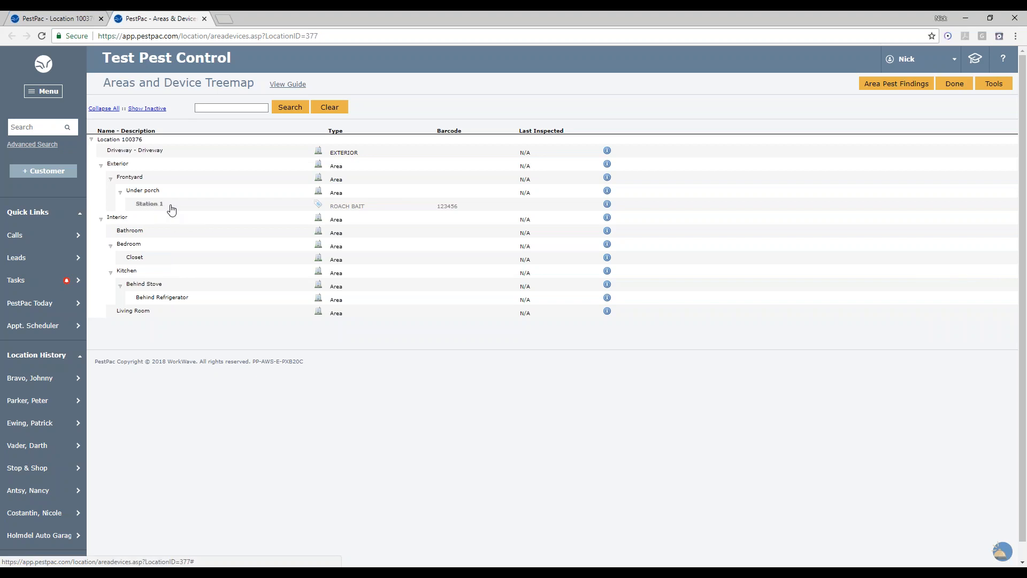
- Move the Station 1 device into the Kitchen area, then collapse and re-expand the treemap
{"action": "left_click_drag", "start_coordinate": [171, 209], "coordinate": [132, 275]}
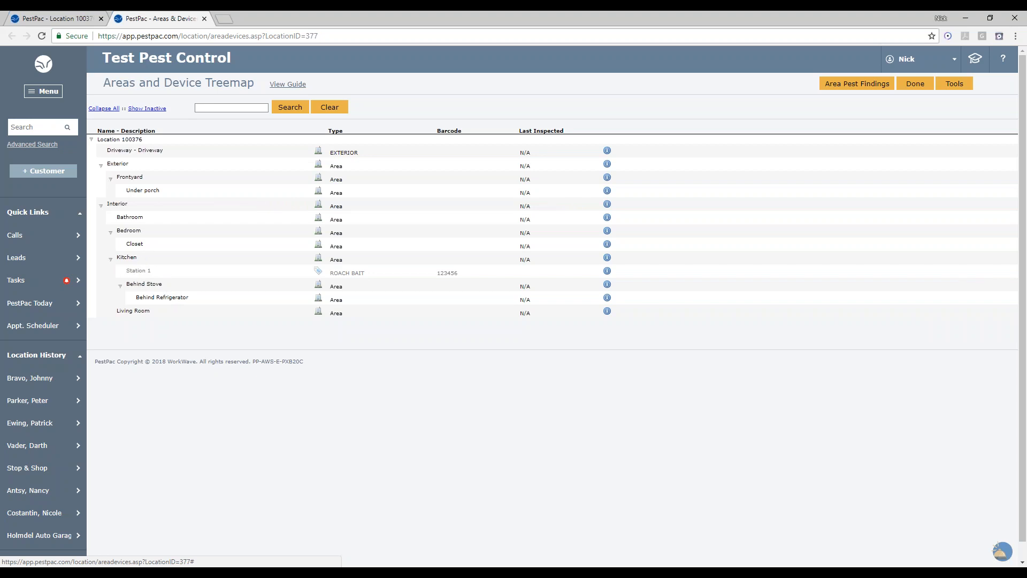
{"action": "left_click", "coordinate": [112, 260]}
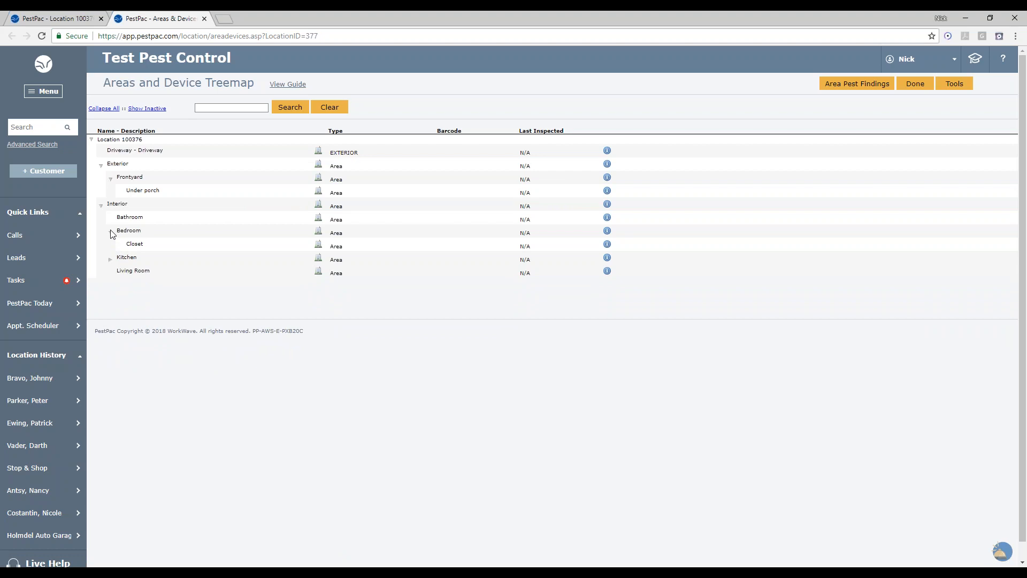
{"action": "left_click", "coordinate": [112, 233]}
{"action": "left_click", "coordinate": [102, 206]}
{"action": "left_click", "coordinate": [105, 109]}
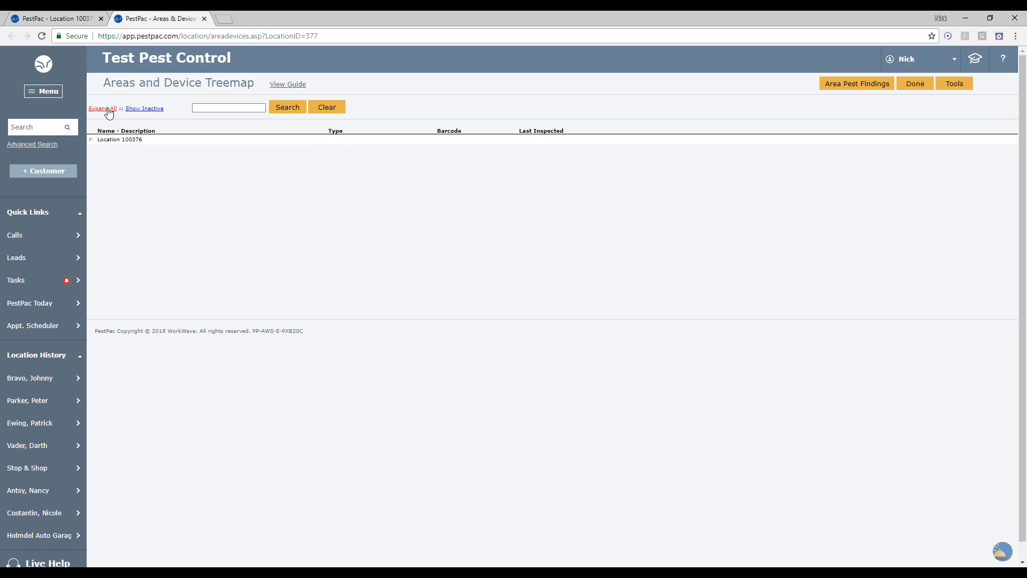
{"action": "left_click", "coordinate": [107, 109]}
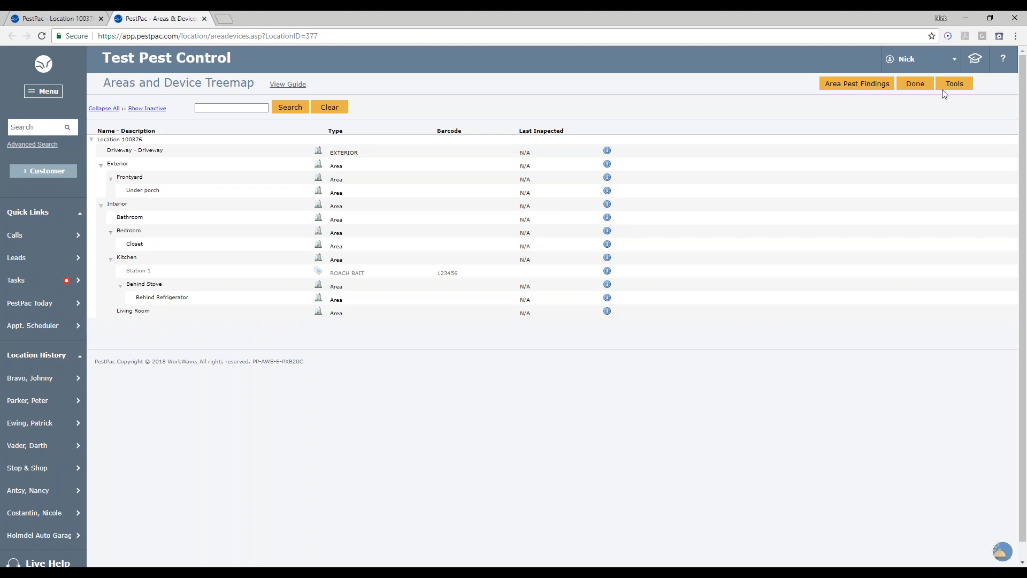
- Open Add Multiple Devices, choose INSECT as the new device type, and add 5 devices to Exterior -> Frontyard
{"action": "left_click", "coordinate": [963, 85]}
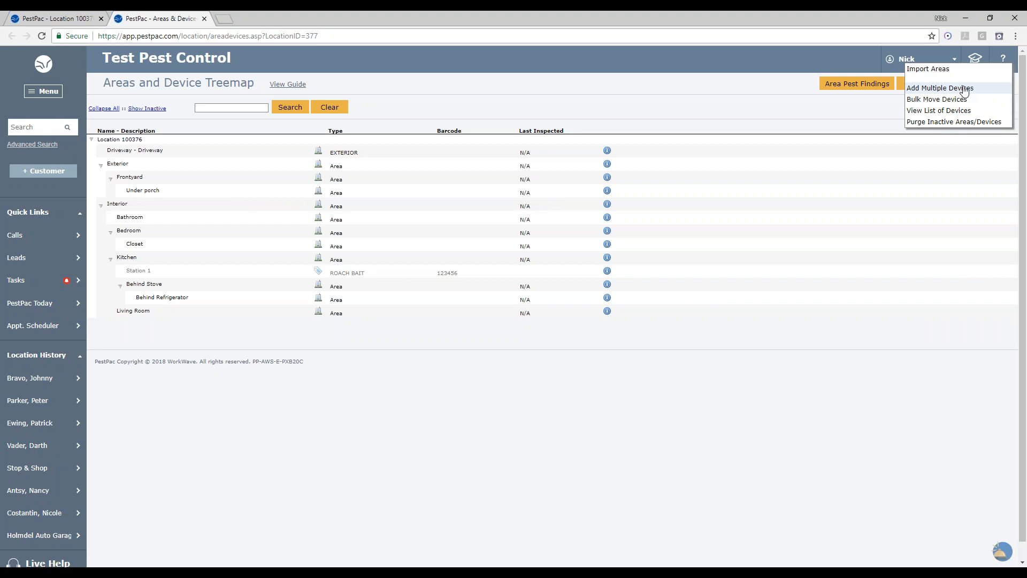
{"action": "left_click", "coordinate": [964, 90]}
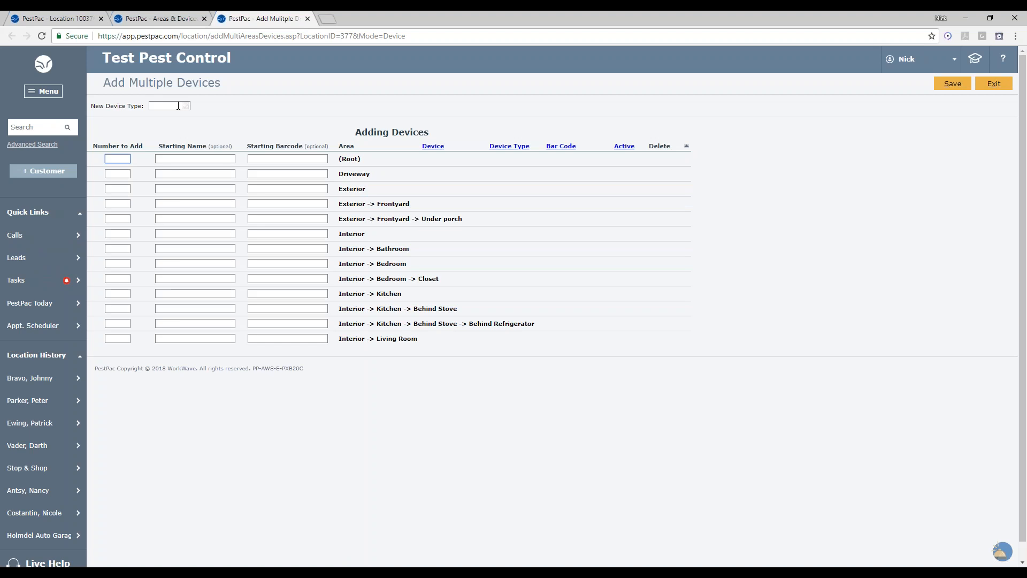
{"action": "left_click", "coordinate": [178, 105]}
{"action": "left_click", "coordinate": [179, 105]}
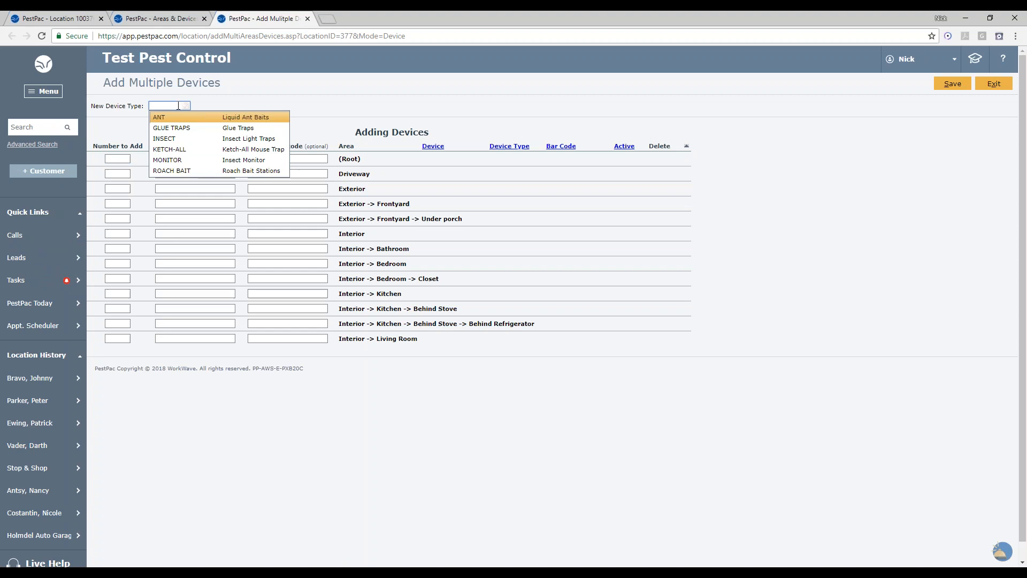
{"action": "left_click", "coordinate": [181, 139]}
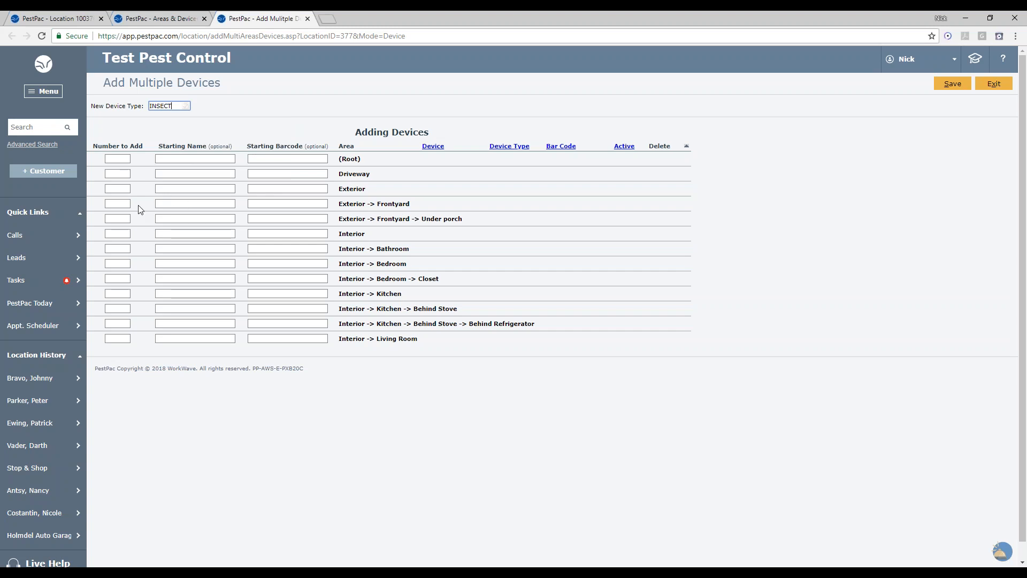
{"action": "left_click", "coordinate": [120, 204]}
{"action": "type", "text": "5"}
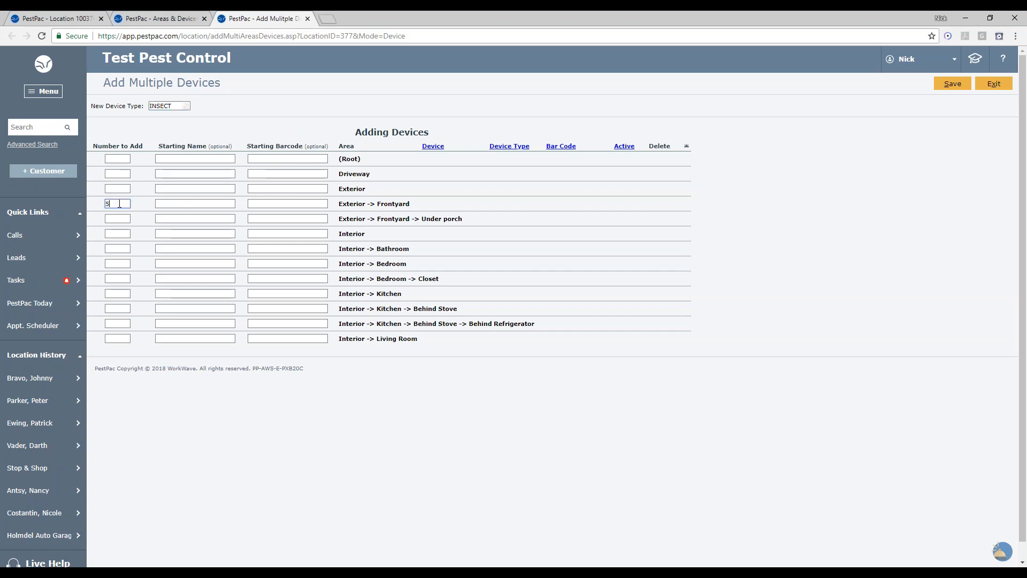
- Give the Frontyard devices starting name ILT 1 and starting barcode 7788, save, and expand the treemap
{"action": "left_click", "coordinate": [174, 204]}
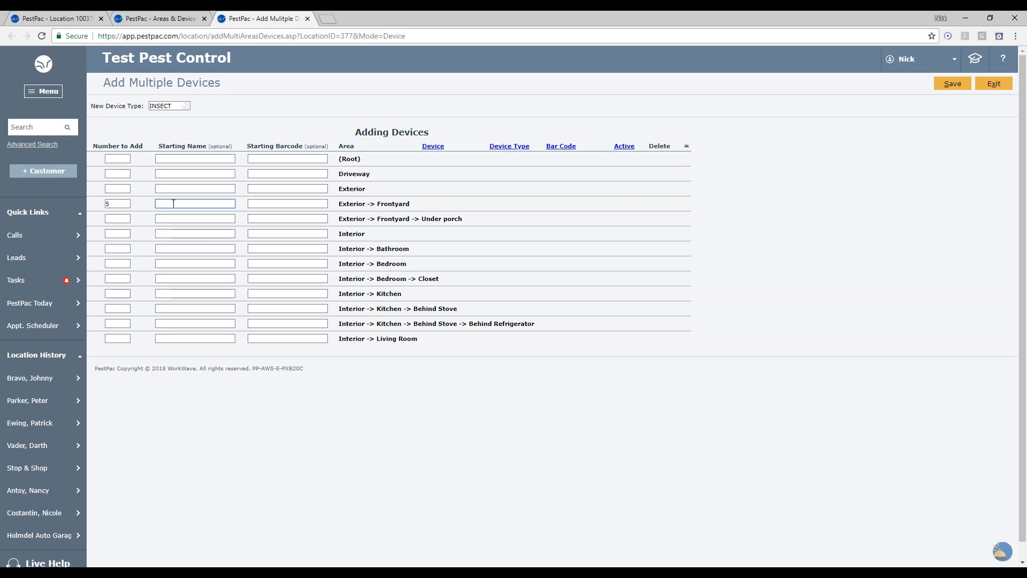
{"action": "type", "text": "ILT 1"}
{"action": "left_click", "coordinate": [304, 206]}
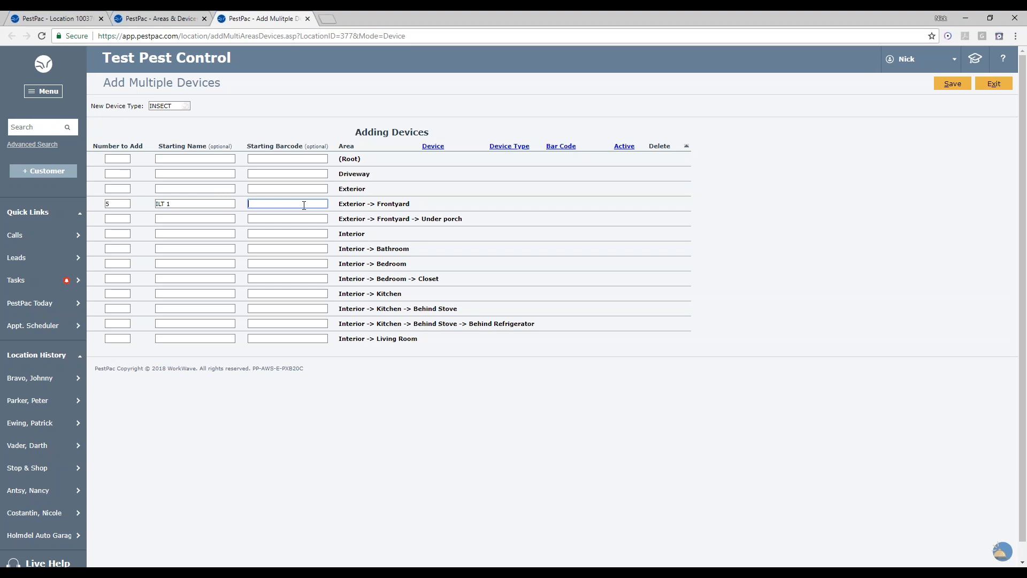
{"action": "type", "text": "7788"}
{"action": "left_click", "coordinate": [955, 93]}
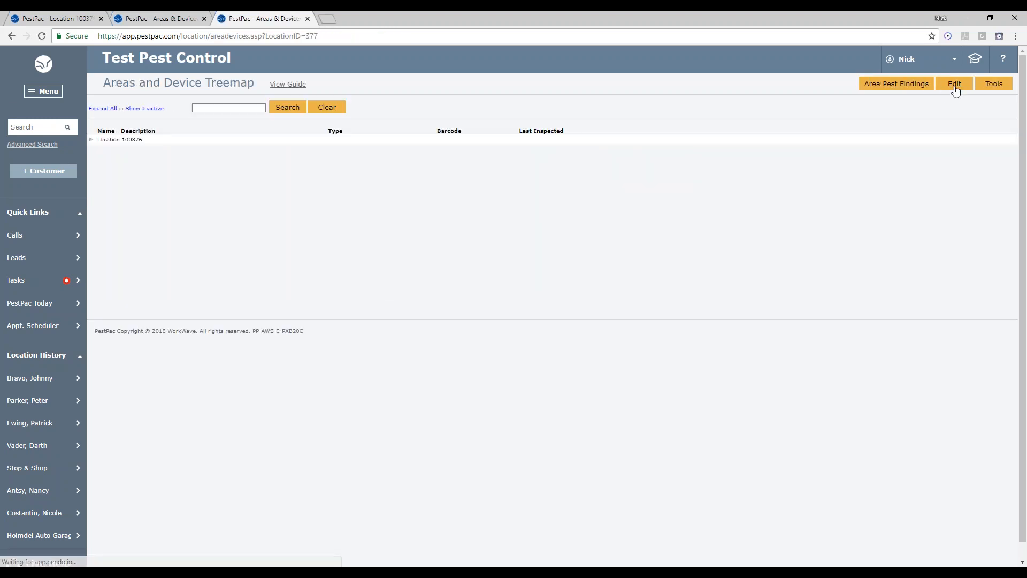
{"action": "left_click", "coordinate": [102, 109]}
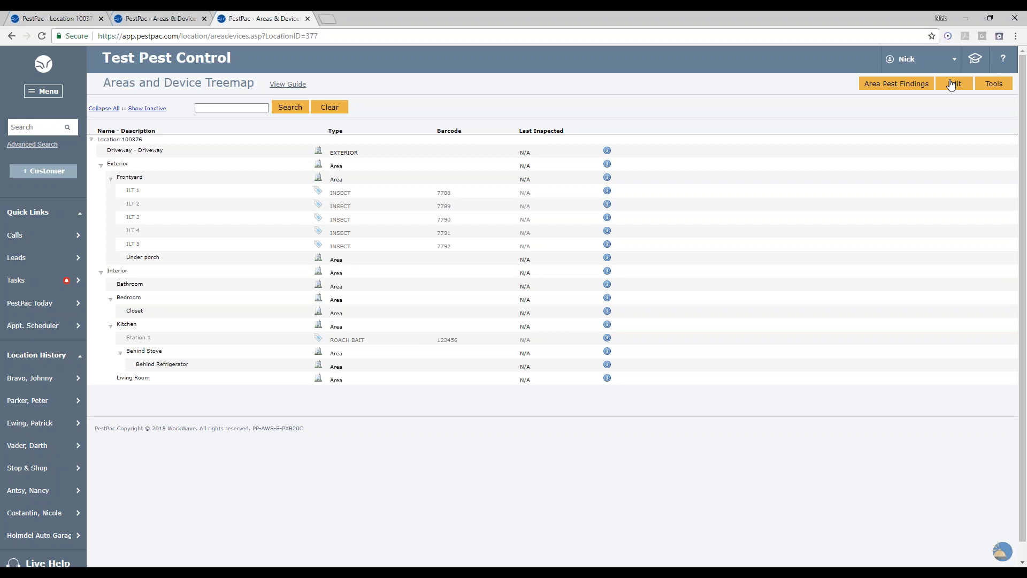
- Review the treemap Tools options, then close both extra treemap browser tabs
{"action": "left_click", "coordinate": [999, 90]}
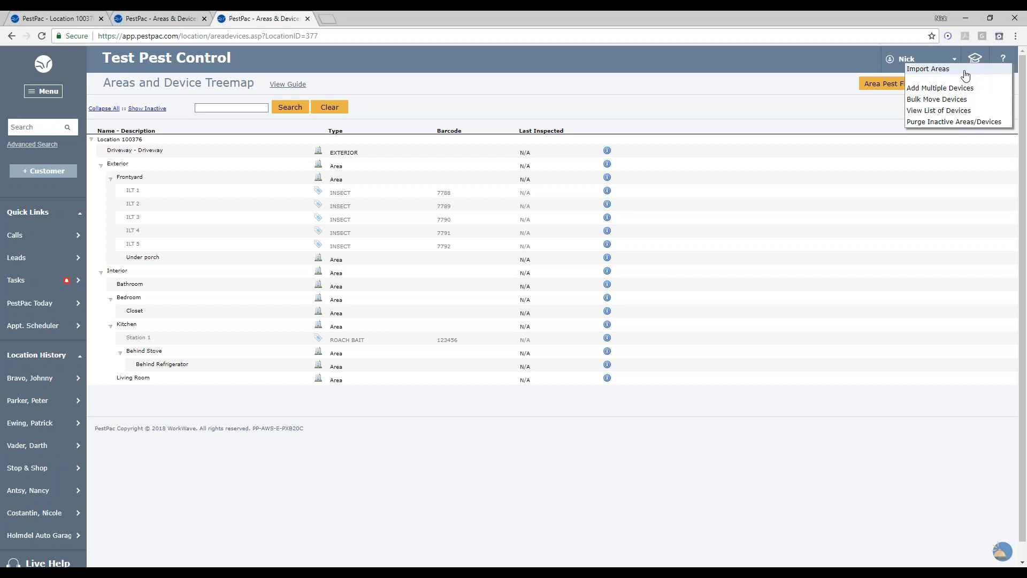
{"action": "left_click", "coordinate": [307, 18]}
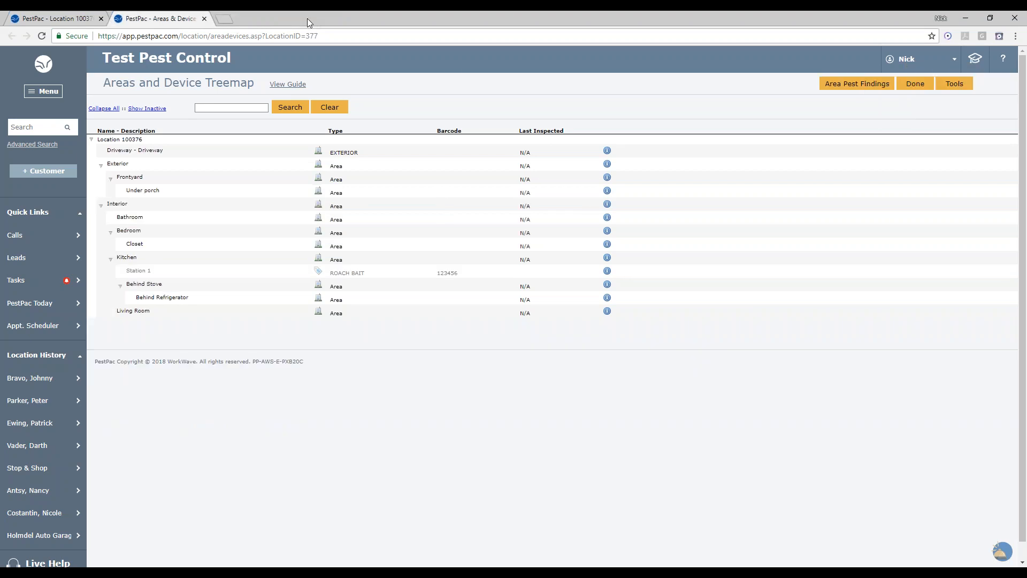
{"action": "left_click", "coordinate": [204, 19]}
{"action": "scroll", "coordinate": [197, 251], "scroll_direction": "up", "scroll_amount": 4}
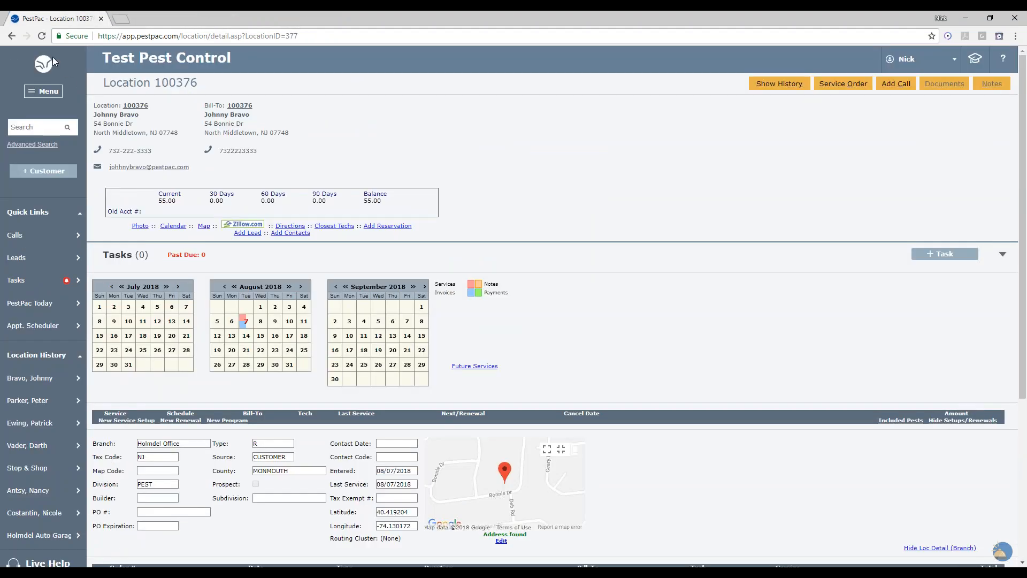
- Run an advanced location search with the location Type set to FOOD
{"action": "left_click", "coordinate": [33, 144]}
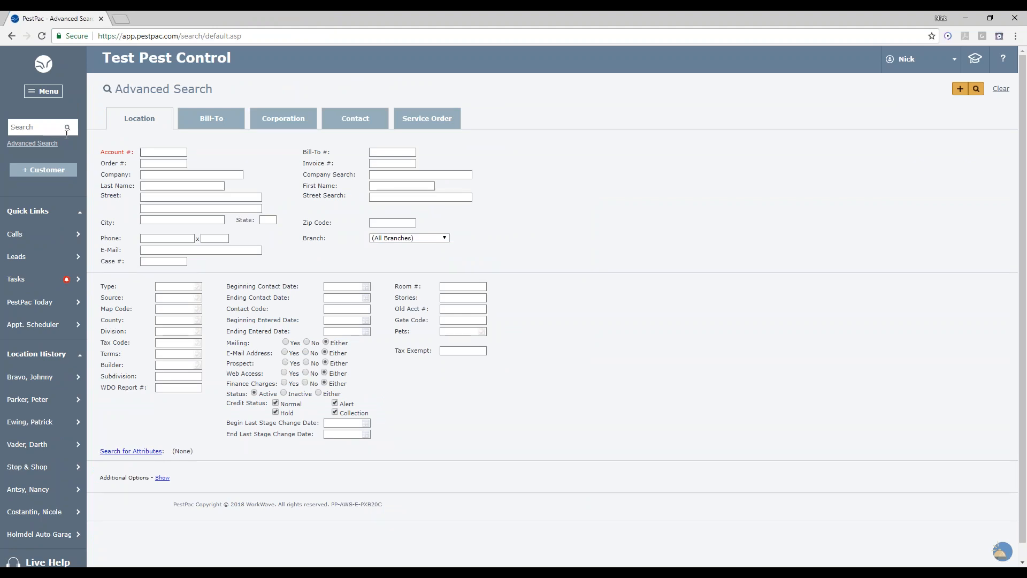
{"action": "left_click", "coordinate": [24, 144]}
{"action": "left_click", "coordinate": [179, 284]}
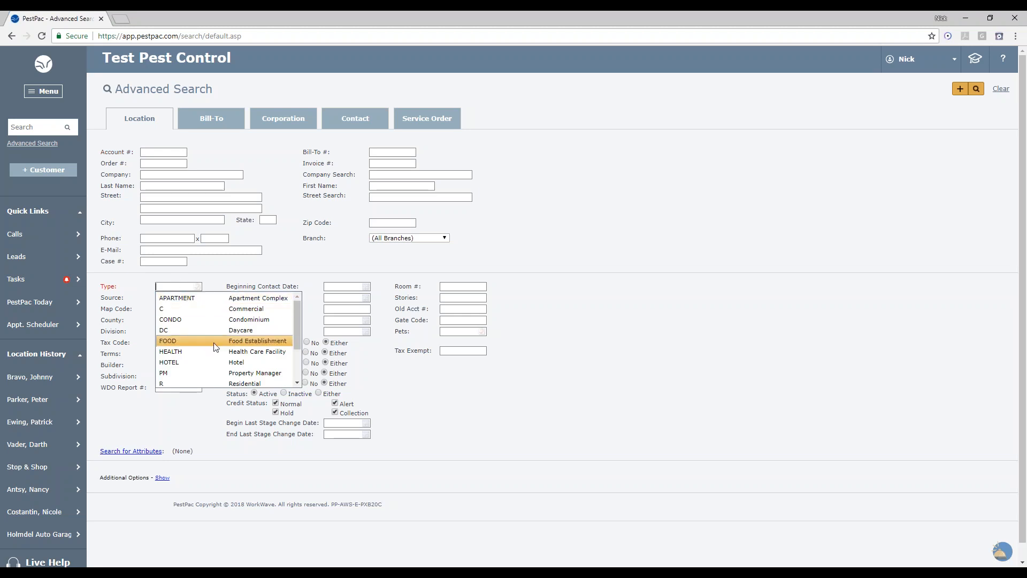
{"action": "scroll", "coordinate": [216, 347], "scroll_direction": "down", "scroll_amount": 2}
{"action": "scroll", "coordinate": [216, 347], "scroll_direction": "down", "scroll_amount": 1}
{"action": "scroll", "coordinate": [215, 348], "scroll_direction": "up", "scroll_amount": 1}
{"action": "scroll", "coordinate": [214, 342], "scroll_direction": "up", "scroll_amount": 2}
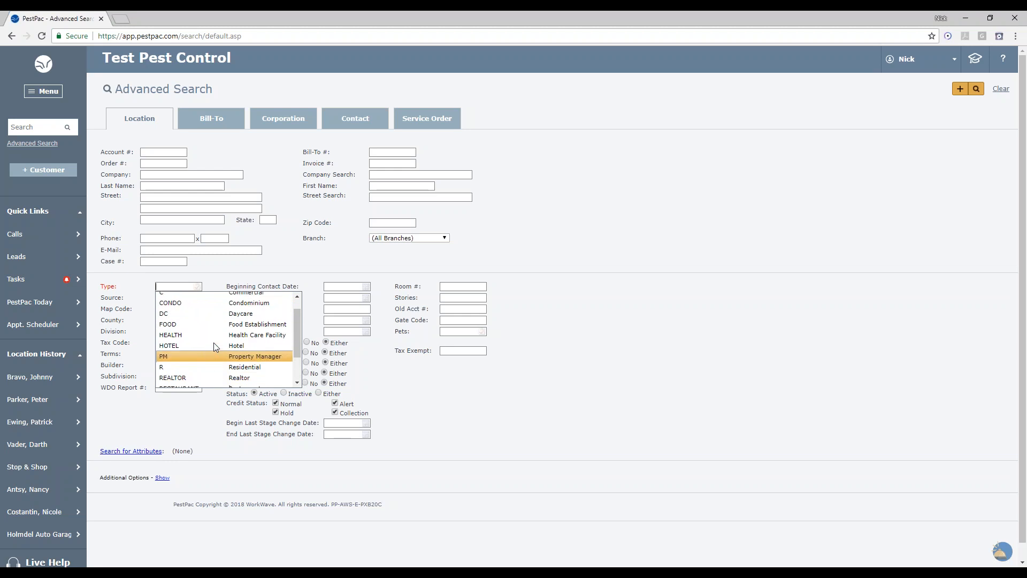
{"action": "left_click", "coordinate": [237, 326]}
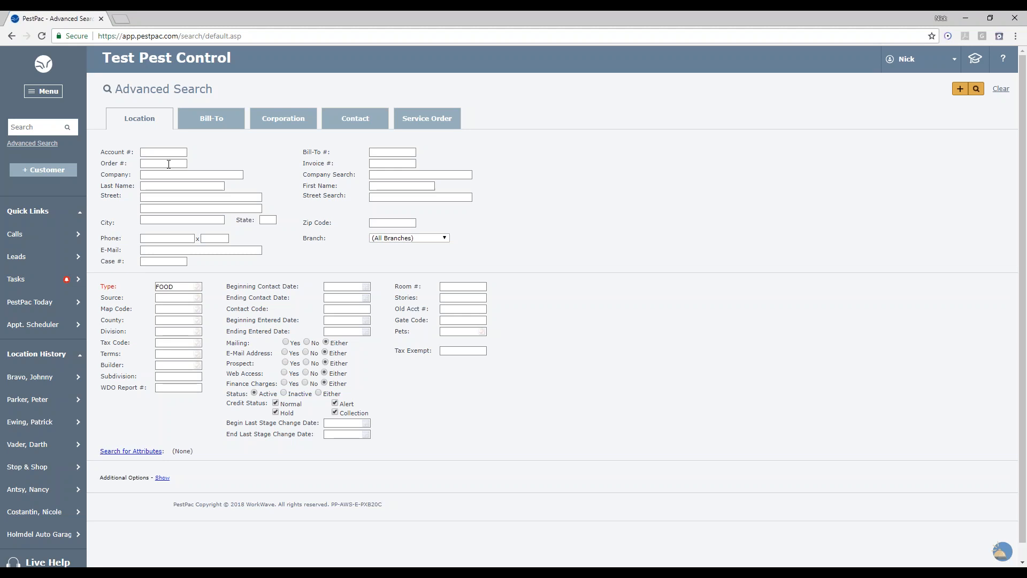
{"action": "left_click", "coordinate": [154, 219]}
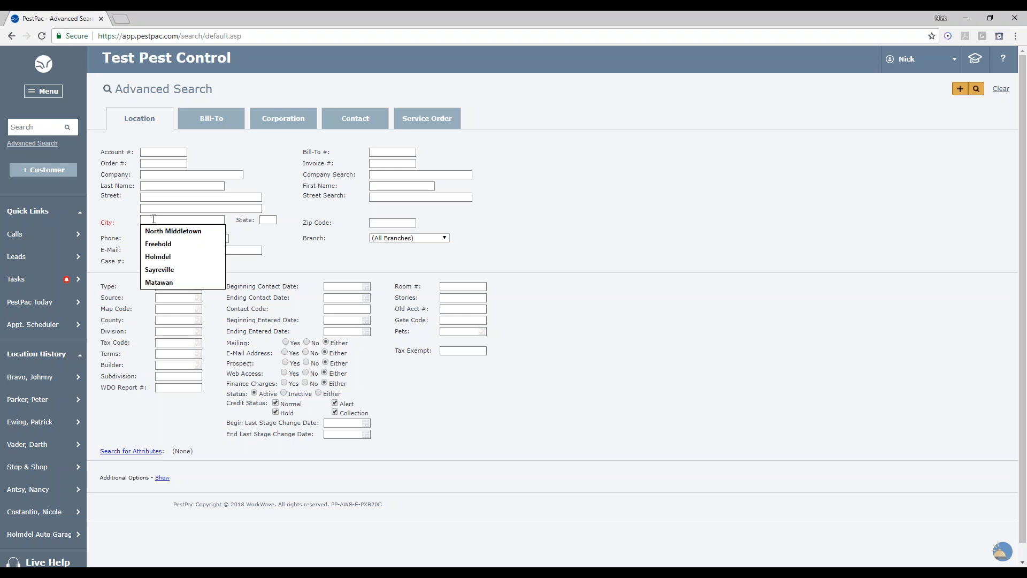
{"action": "left_click", "coordinate": [122, 233]}
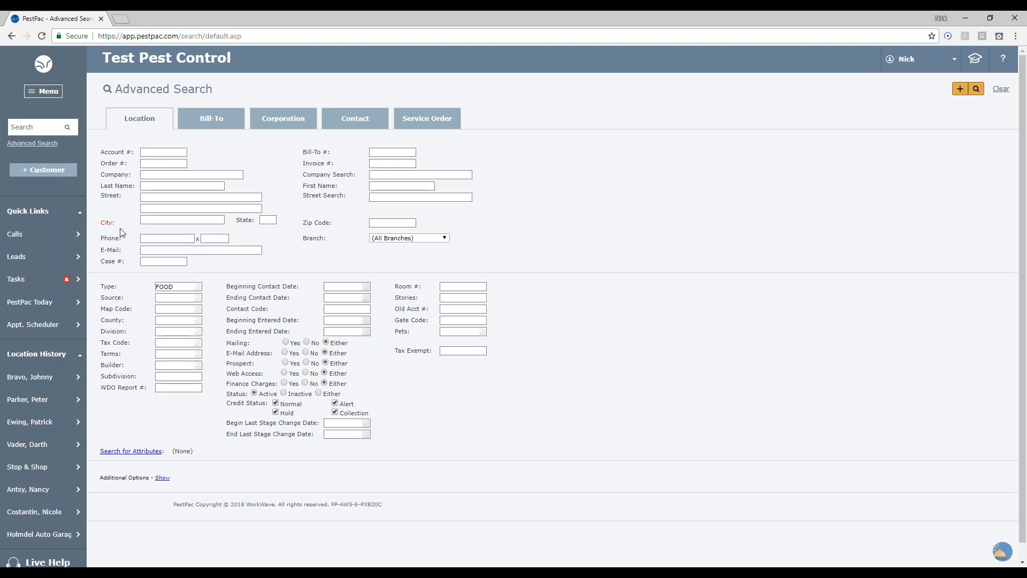
{"action": "scroll", "coordinate": [122, 234], "scroll_direction": "down", "scroll_amount": 1}
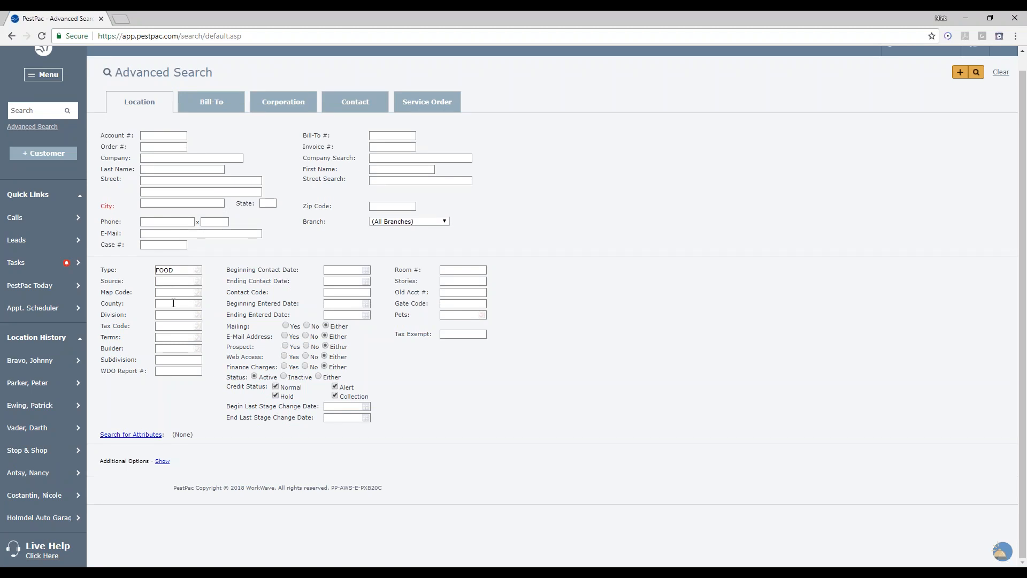
{"action": "left_click", "coordinate": [173, 303]}
{"action": "scroll", "coordinate": [197, 347], "scroll_direction": "down", "scroll_amount": 5}
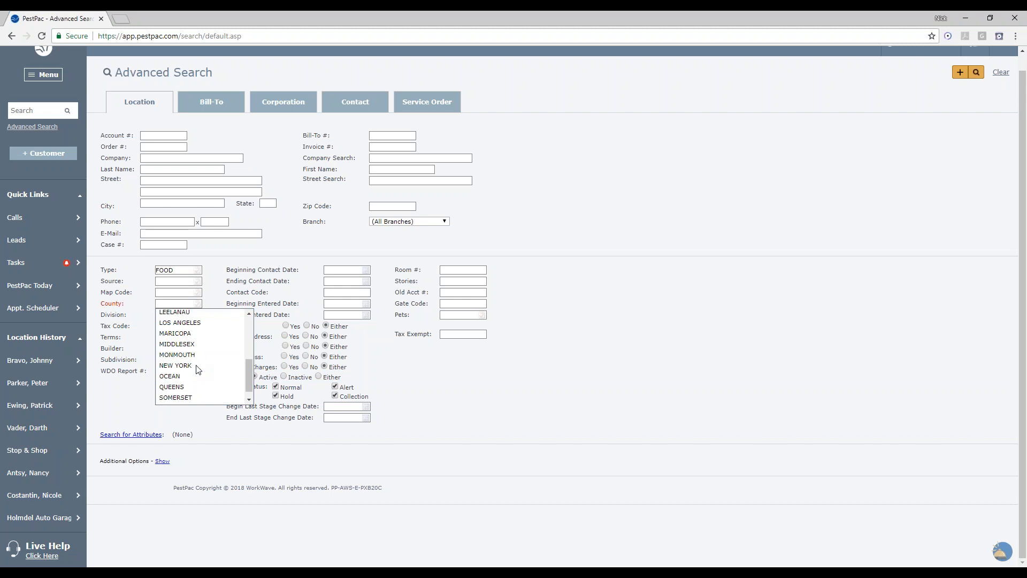
{"action": "left_click", "coordinate": [129, 374]}
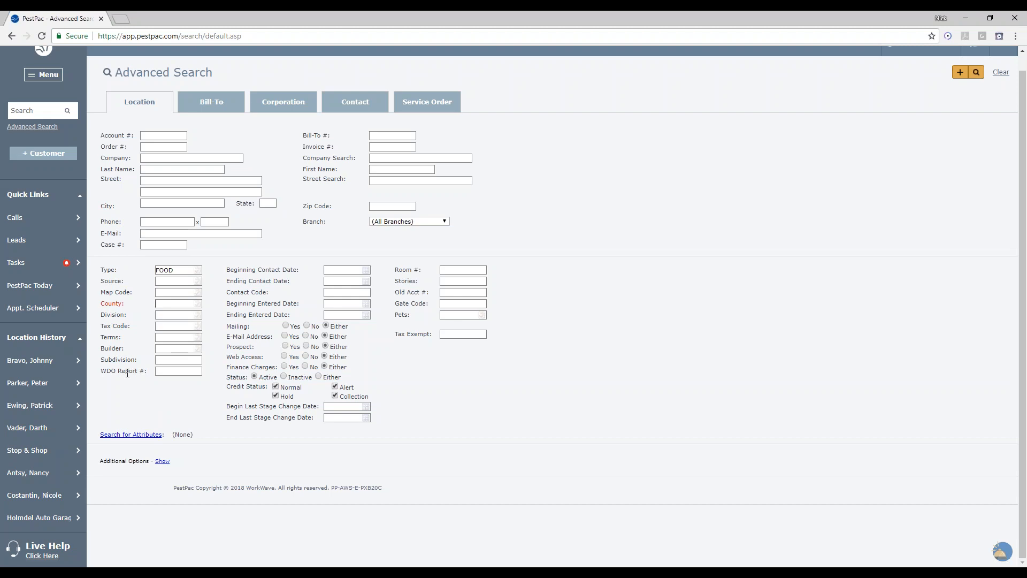
{"action": "left_click", "coordinate": [978, 73]}
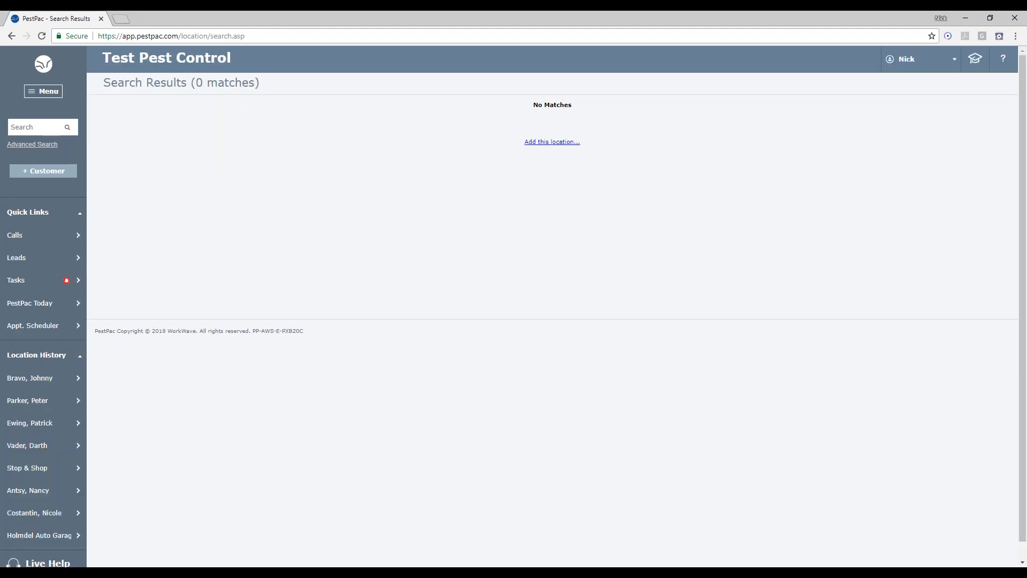
- Run a new advanced location search with the location Type set to C
{"action": "left_click", "coordinate": [42, 145]}
{"action": "left_click", "coordinate": [181, 289]}
{"action": "left_click", "coordinate": [181, 290]}
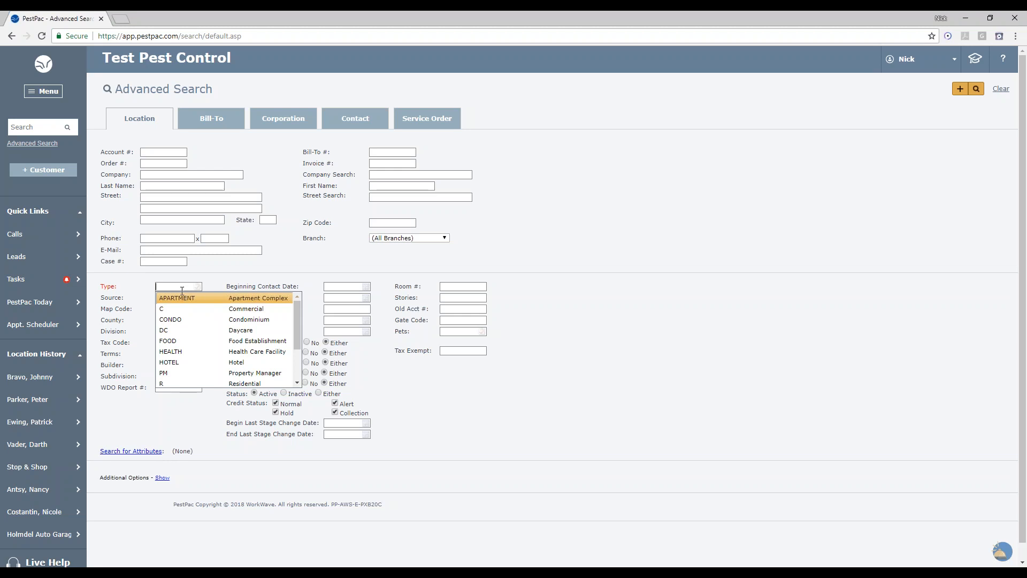
{"action": "left_click", "coordinate": [194, 307]}
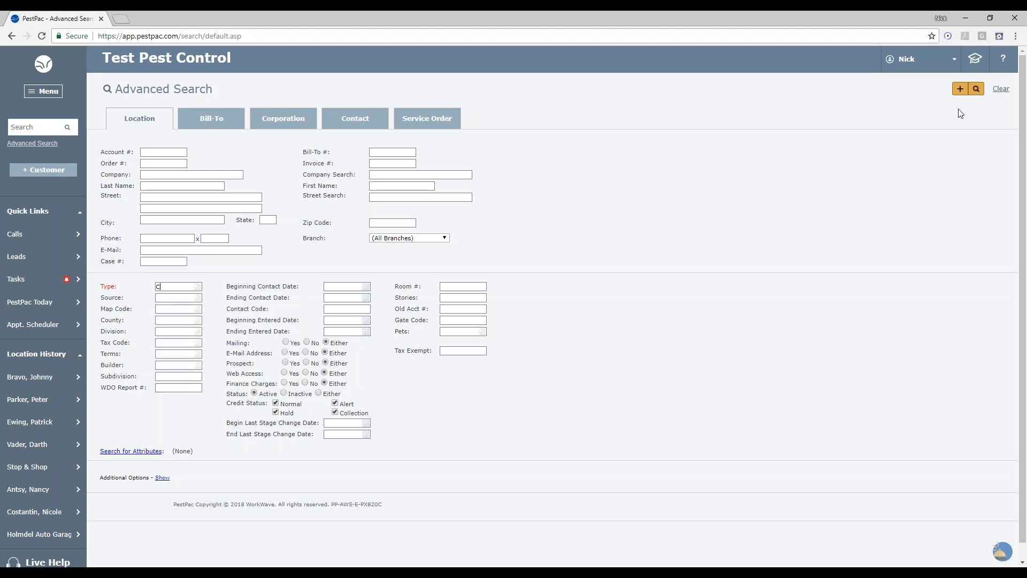
{"action": "left_click", "coordinate": [976, 92]}
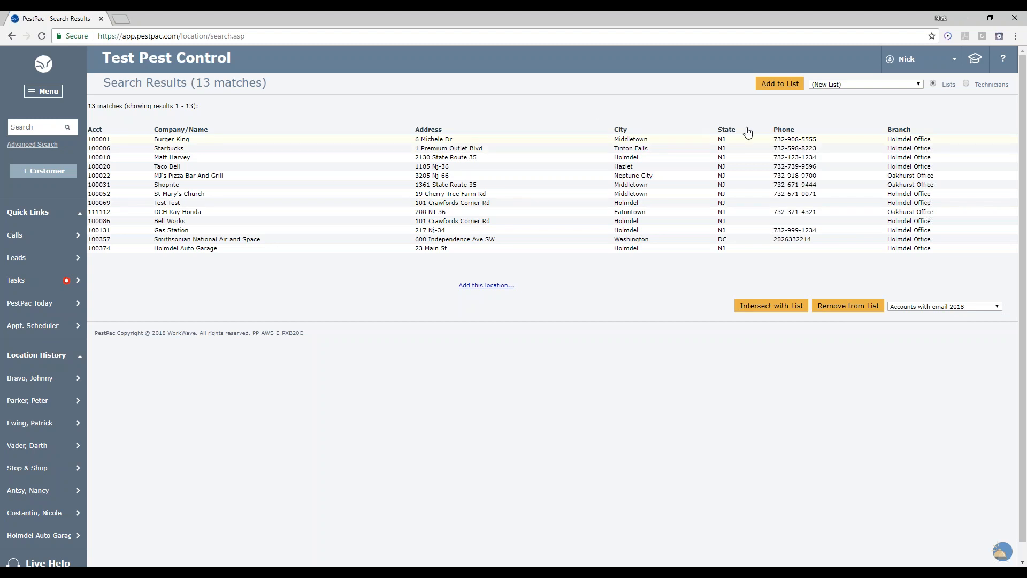
- Save the search results as a new dynamic list named Commercial locations 2018
{"action": "left_click", "coordinate": [784, 84]}
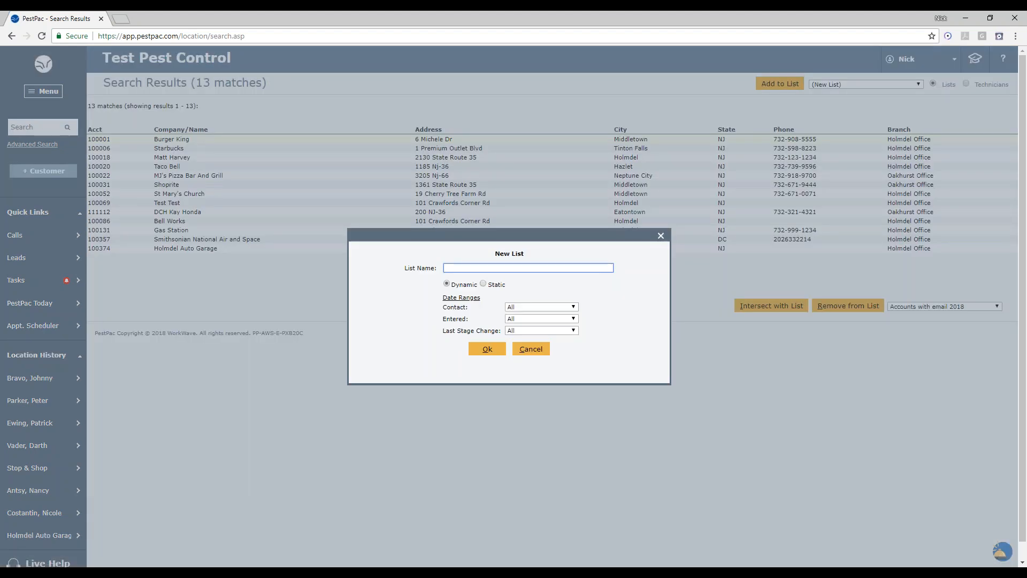
{"action": "type", "text": "Commercial locations 2018"}
{"action": "left_click", "coordinate": [484, 284]}
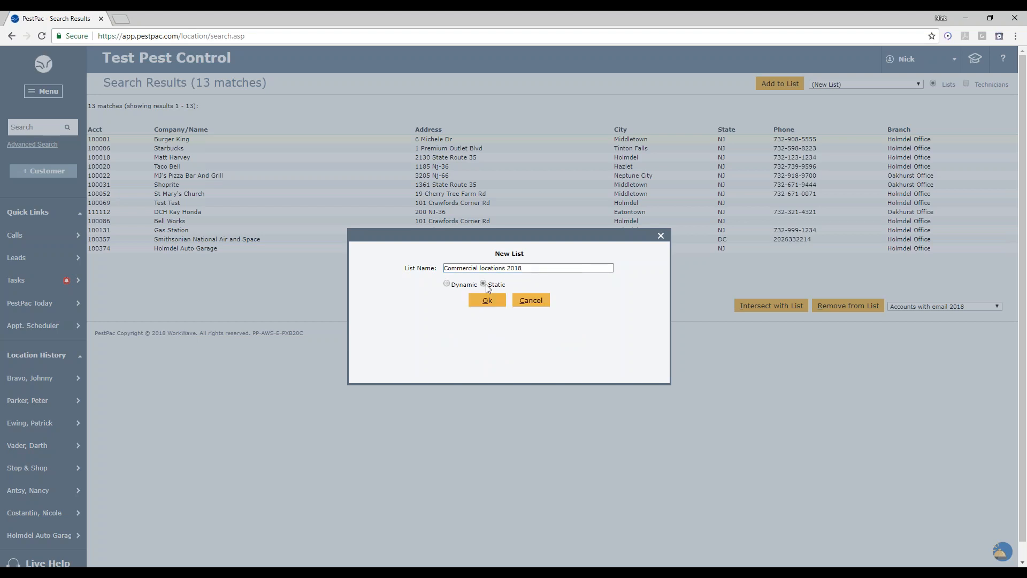
{"action": "left_click", "coordinate": [447, 285]}
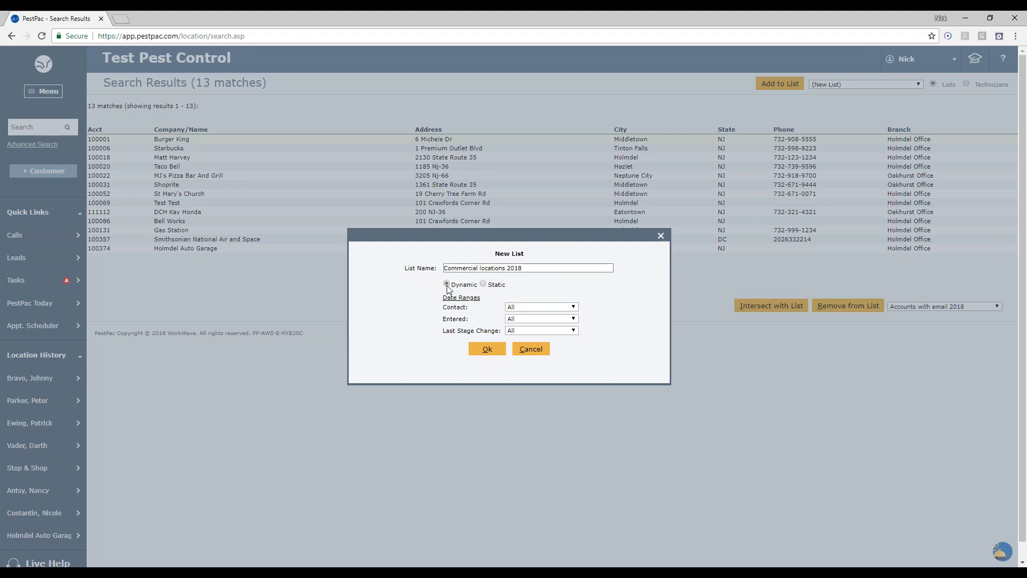
{"action": "left_click", "coordinate": [487, 350]}
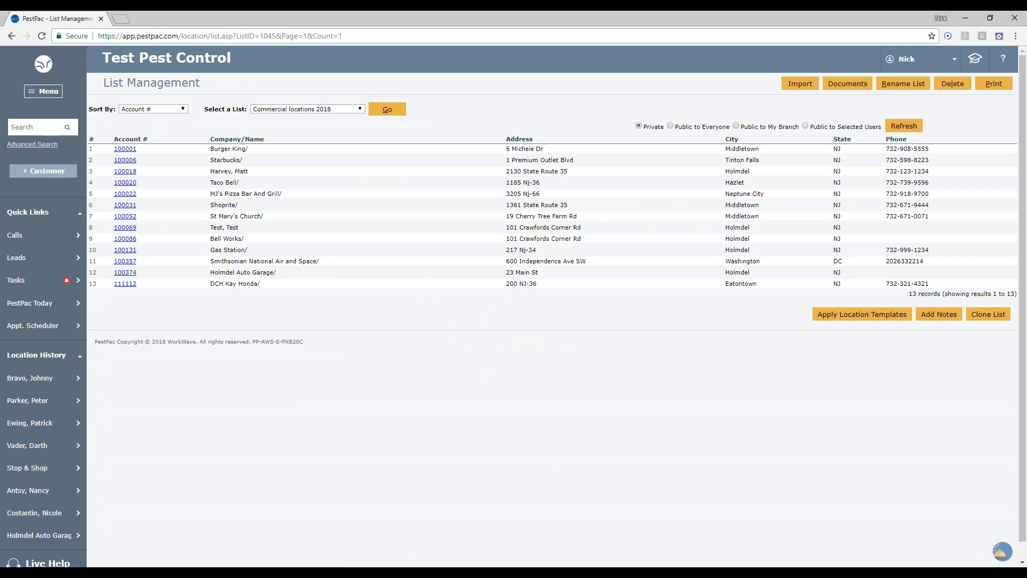
{"action": "left_click_drag", "start_coordinate": [103, 83], "coordinate": [208, 90]}
{"action": "left_click", "coordinate": [207, 91]}
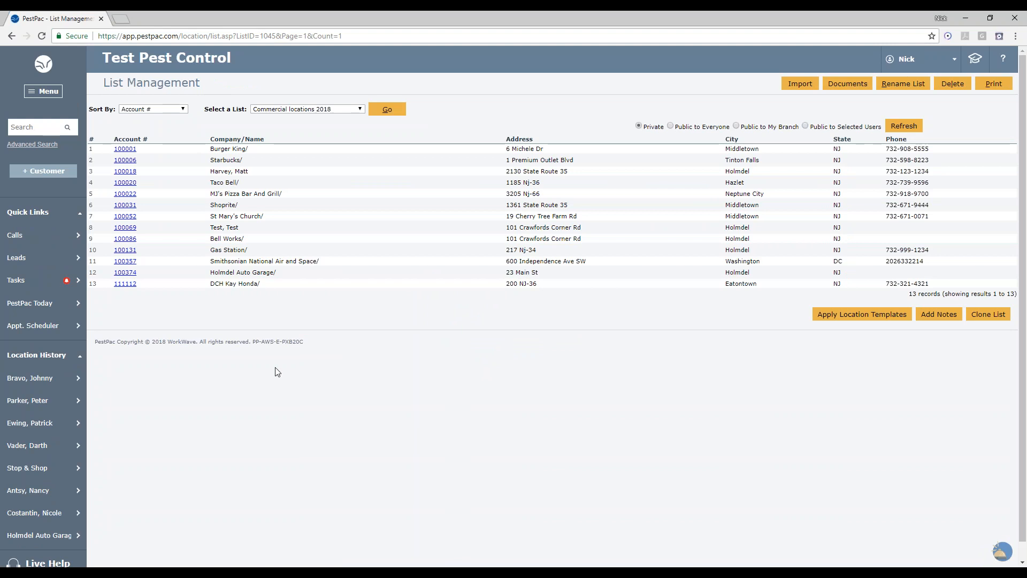
{"action": "left_click", "coordinate": [39, 377]}
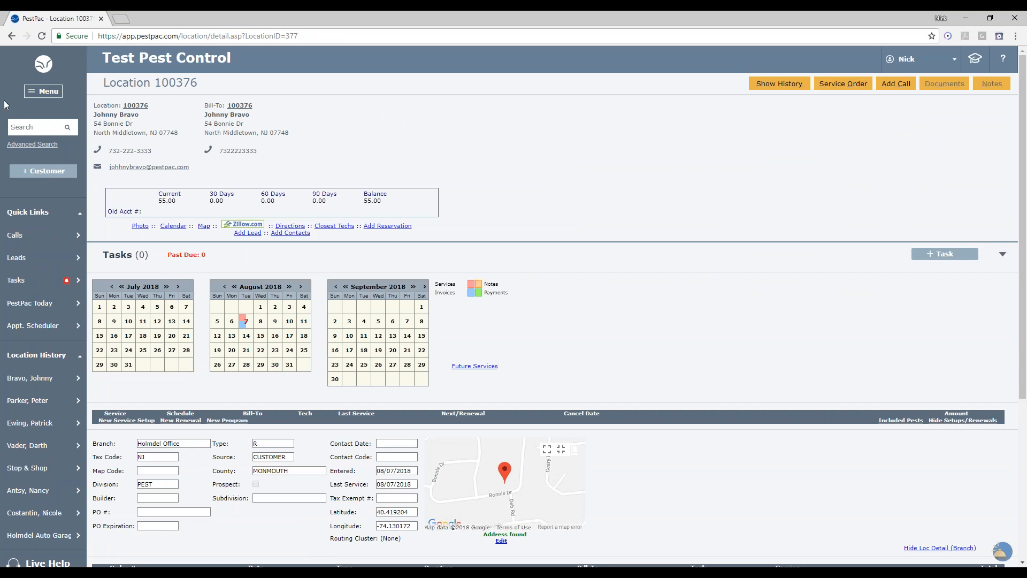
- Open List Management and load the Commercial locations 2018 list
{"action": "left_click", "coordinate": [48, 92]}
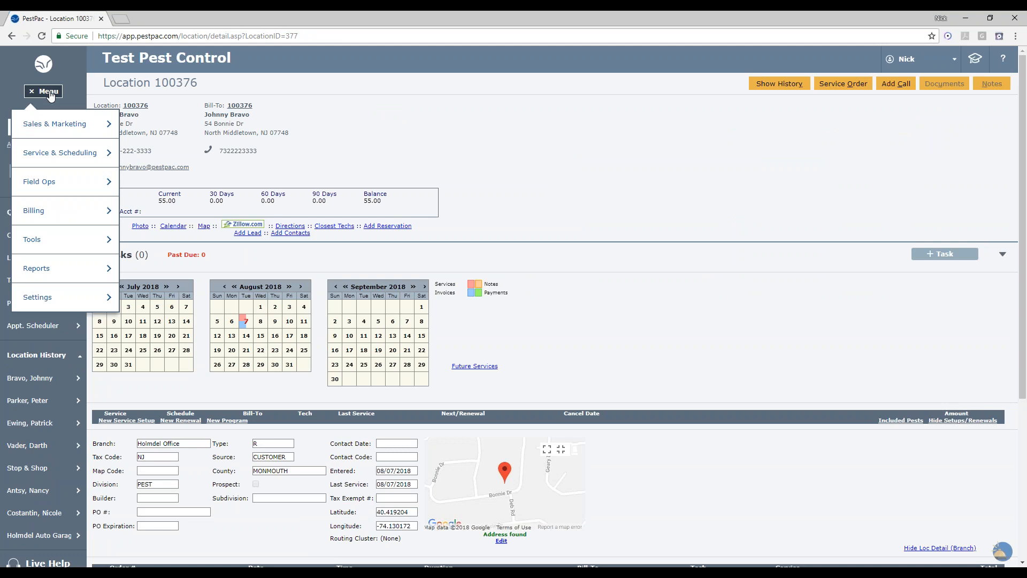
{"action": "mouse_move", "coordinate": [52, 128]}
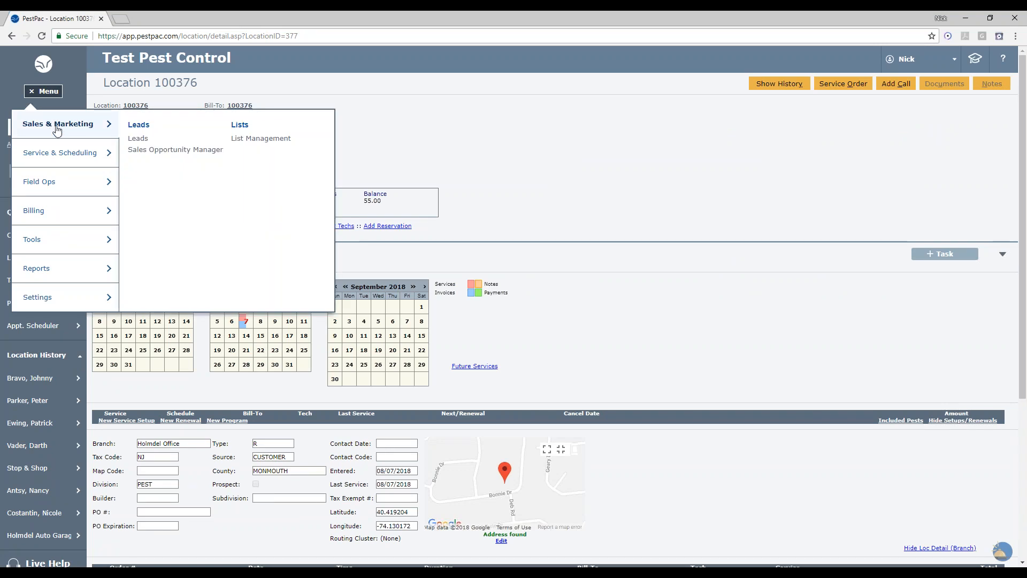
{"action": "left_click", "coordinate": [247, 140]}
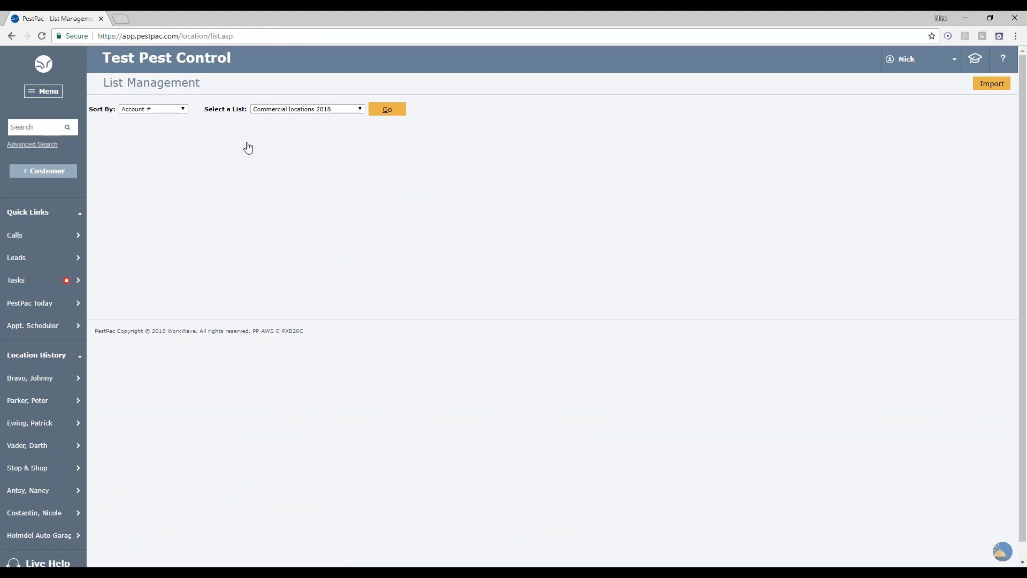
{"action": "left_click", "coordinate": [289, 110]}
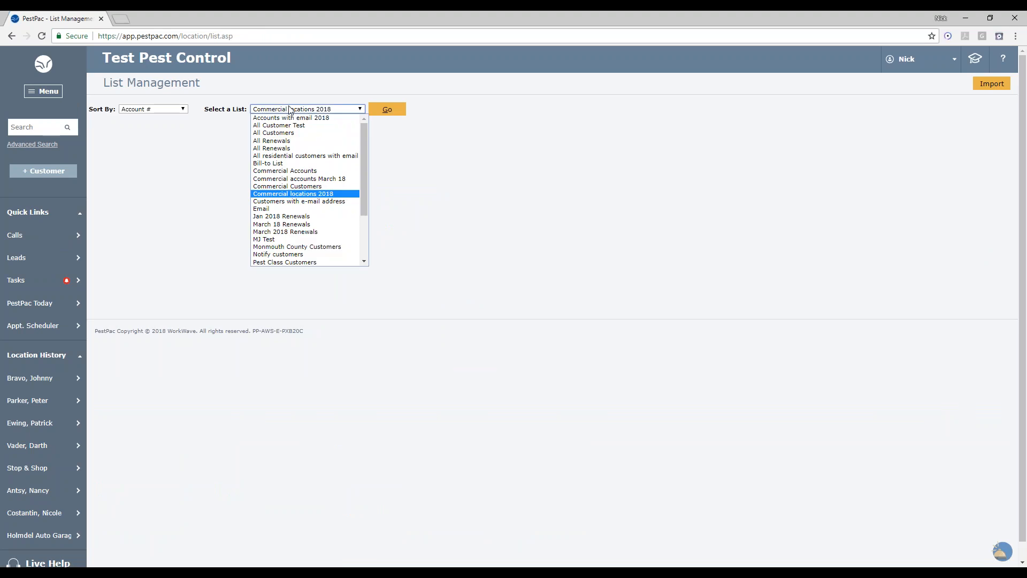
{"action": "scroll", "coordinate": [308, 219], "scroll_direction": "down", "scroll_amount": 3}
{"action": "scroll", "coordinate": [309, 224], "scroll_direction": "up", "scroll_amount": 3}
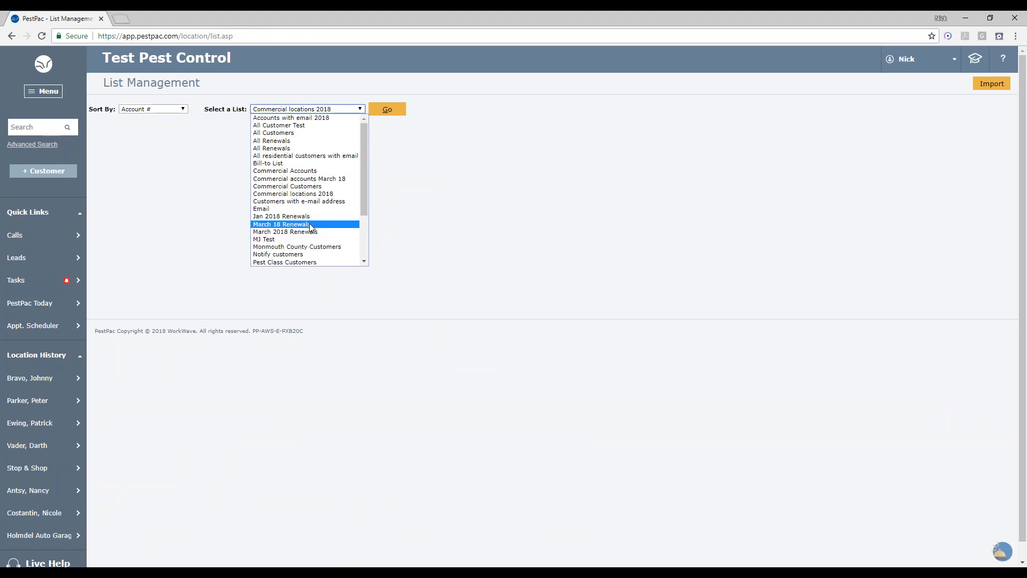
{"action": "left_click", "coordinate": [303, 194]}
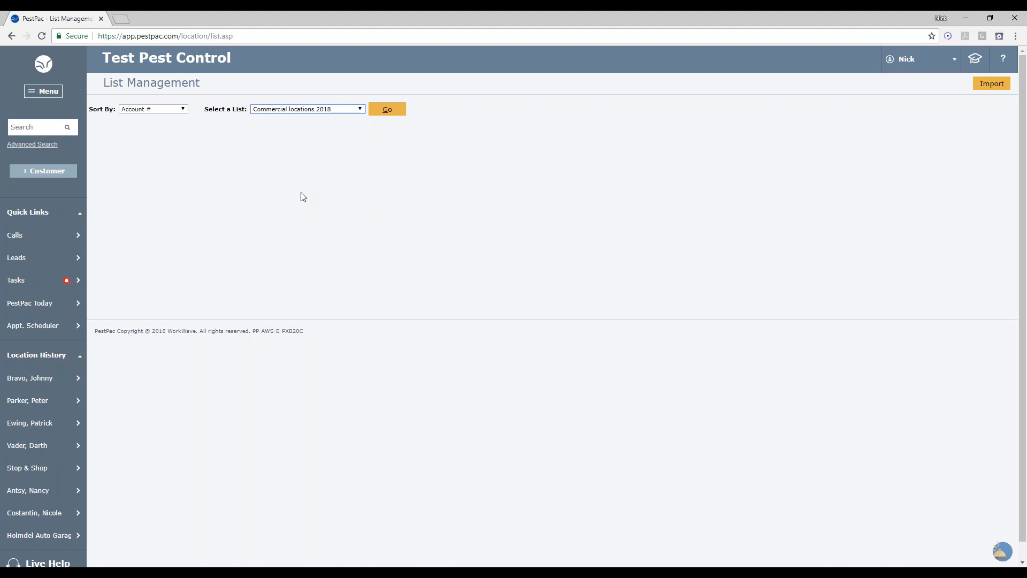
{"action": "left_click", "coordinate": [386, 111]}
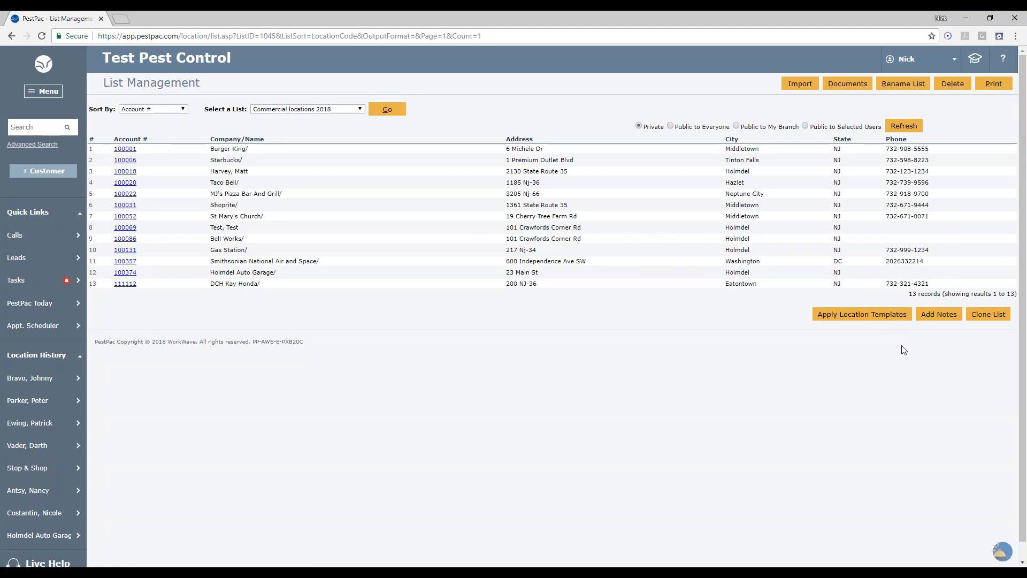
- Try to apply the Food location template to the list, excluding accounts with this template and deselecting Burger King and Starbucks
{"action": "left_click", "coordinate": [870, 321]}
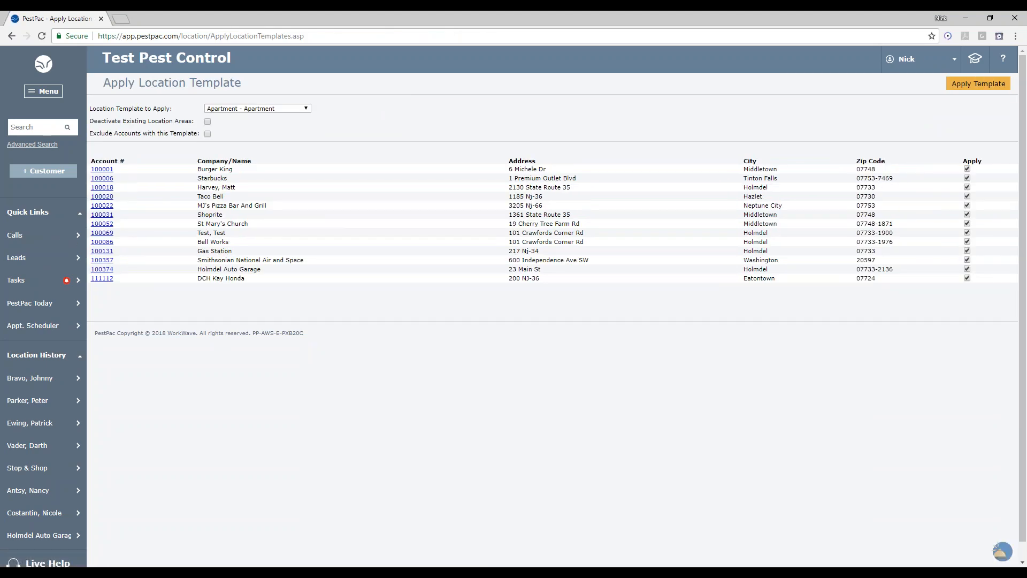
{"action": "left_click", "coordinate": [287, 110]}
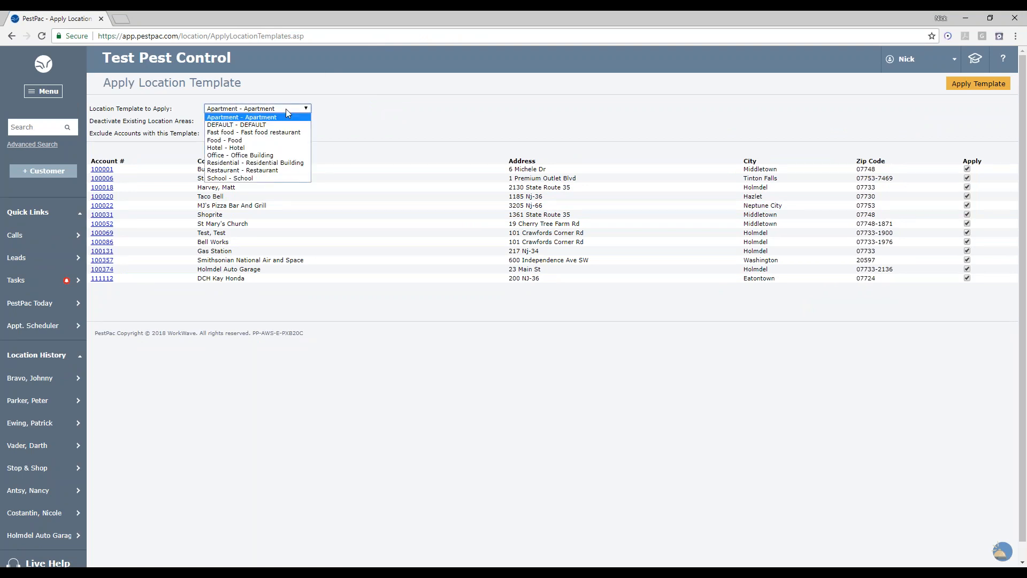
{"action": "left_click", "coordinate": [270, 140]}
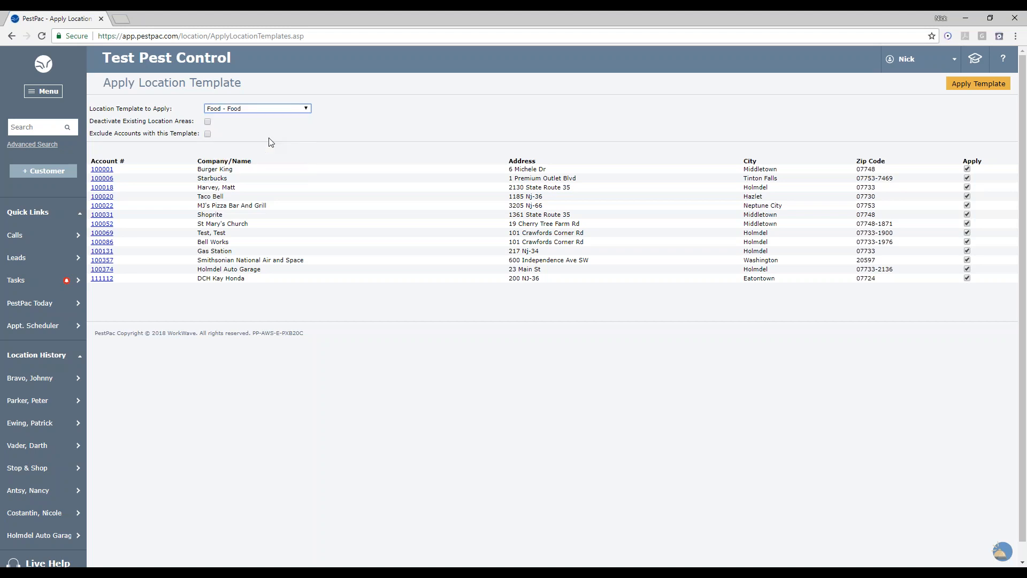
{"action": "left_click", "coordinate": [93, 136]}
{"action": "left_click_drag", "start_coordinate": [91, 133], "coordinate": [202, 136]}
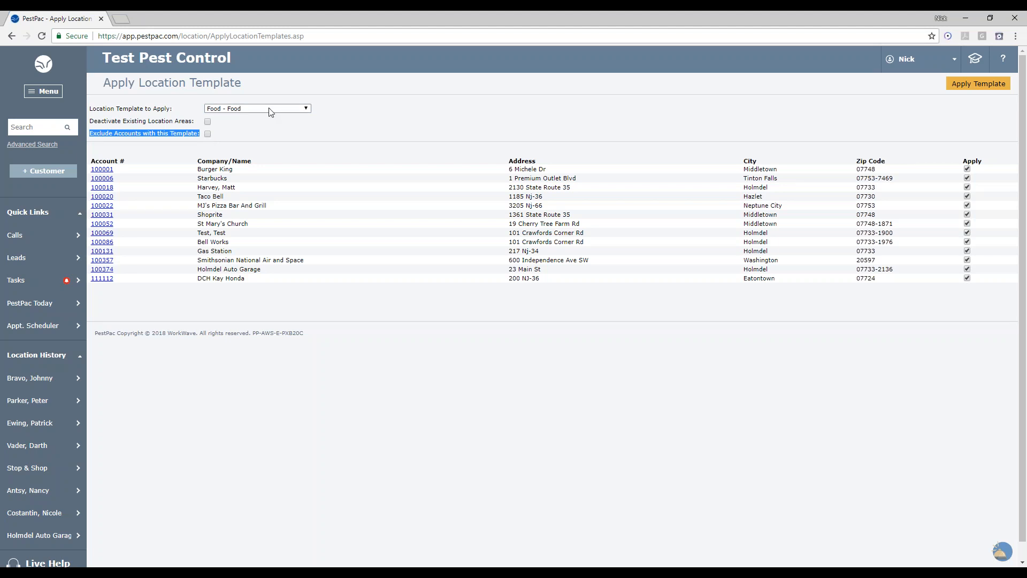
{"action": "left_click", "coordinate": [208, 135]}
{"action": "left_click", "coordinate": [967, 169]}
{"action": "left_click", "coordinate": [984, 91]}
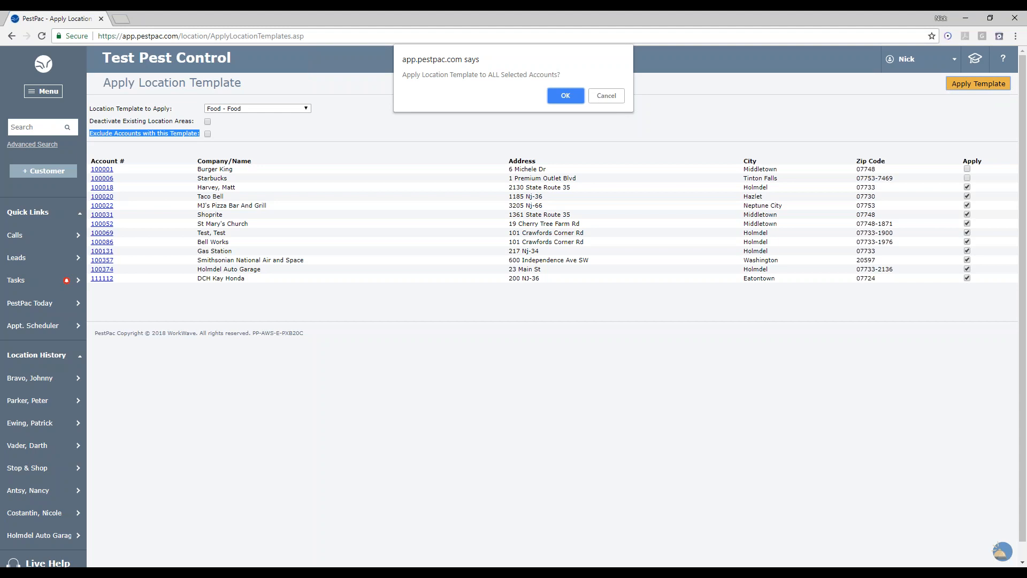
{"action": "left_click", "coordinate": [603, 101]}
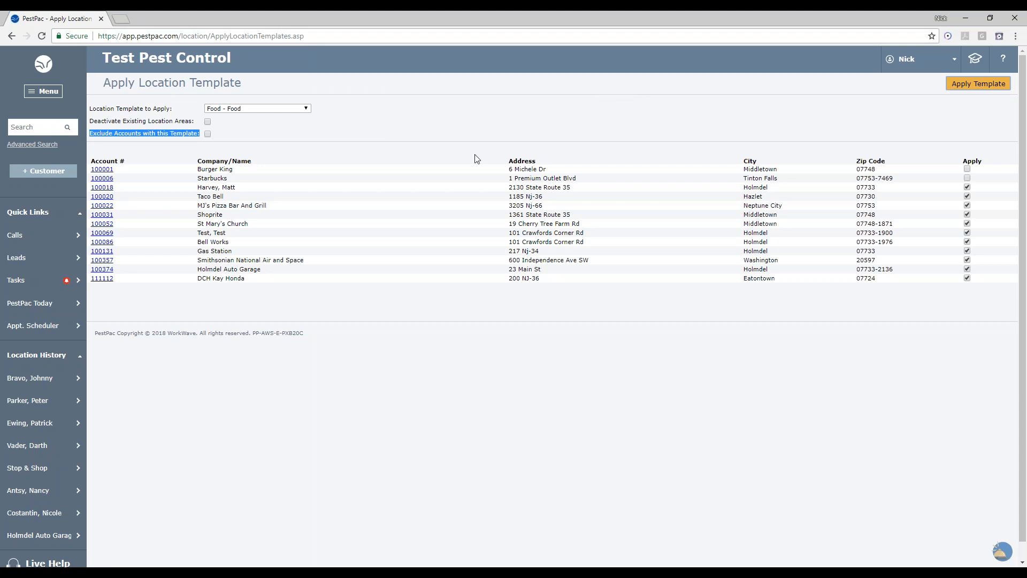
- Open another customer location's areas and devices treemap and expand all of it
{"action": "left_click", "coordinate": [27, 400]}
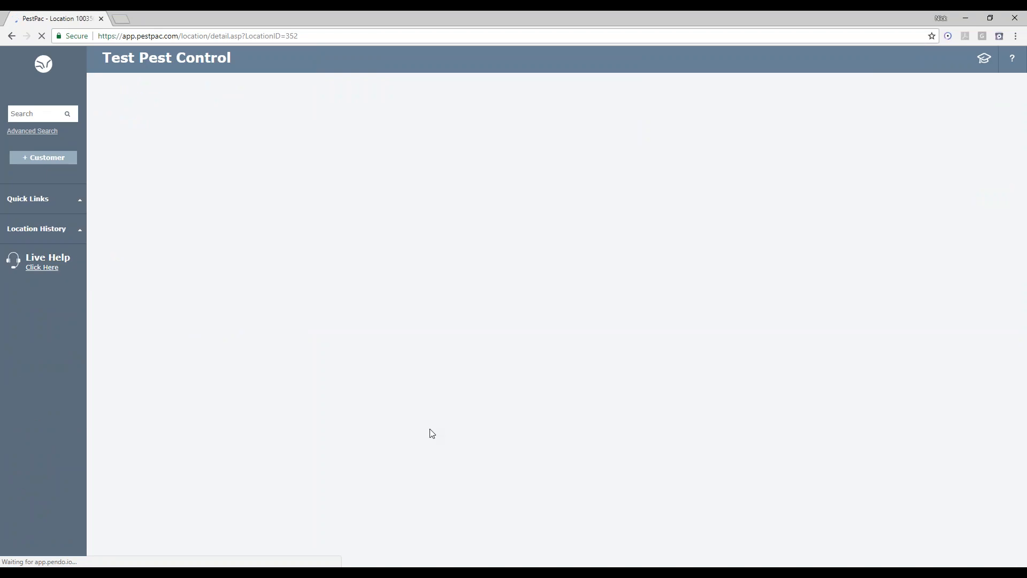
{"action": "scroll", "coordinate": [431, 431], "scroll_direction": "down", "scroll_amount": 5}
{"action": "left_click", "coordinate": [329, 538]}
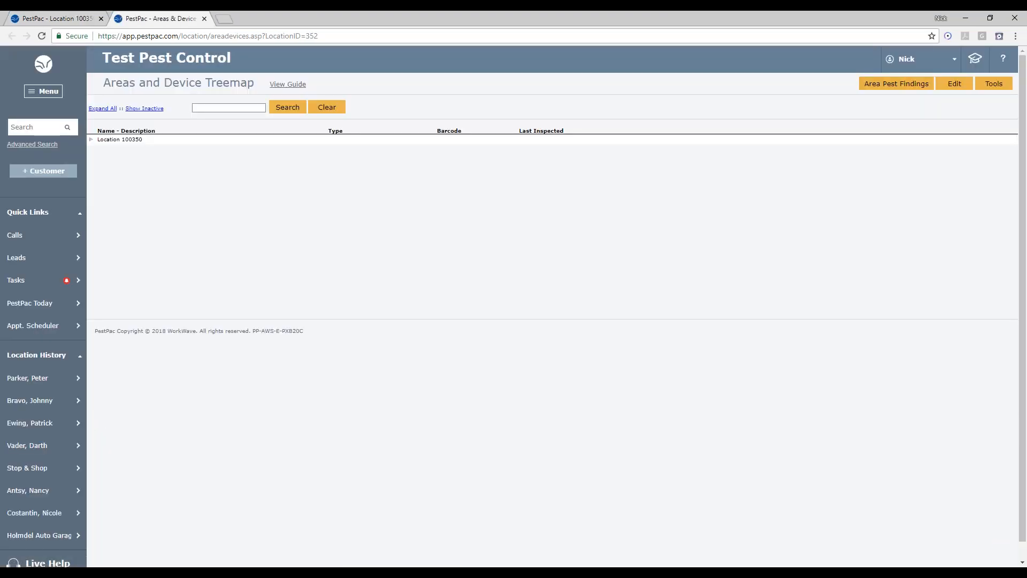
{"action": "left_click", "coordinate": [104, 109]}
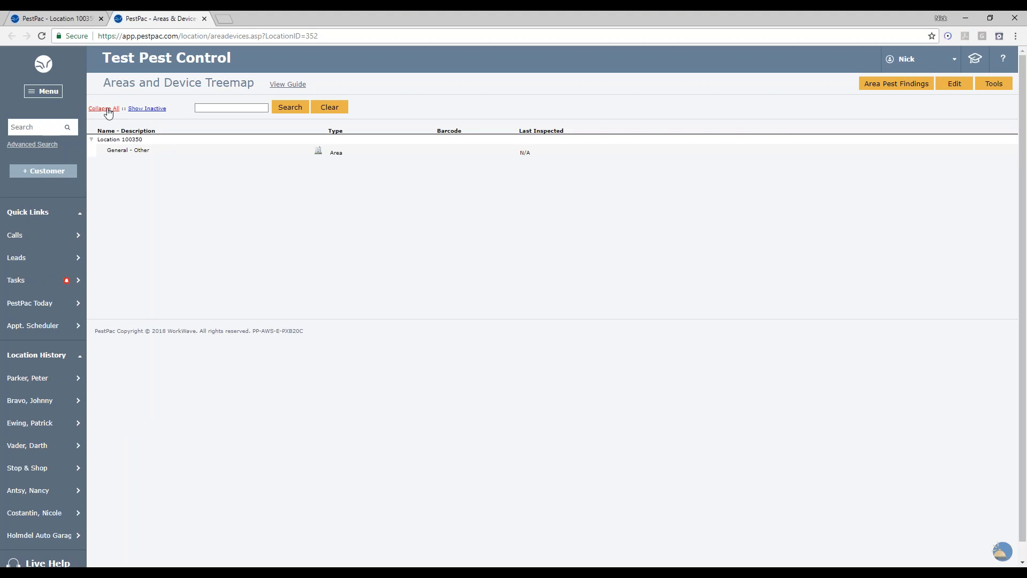